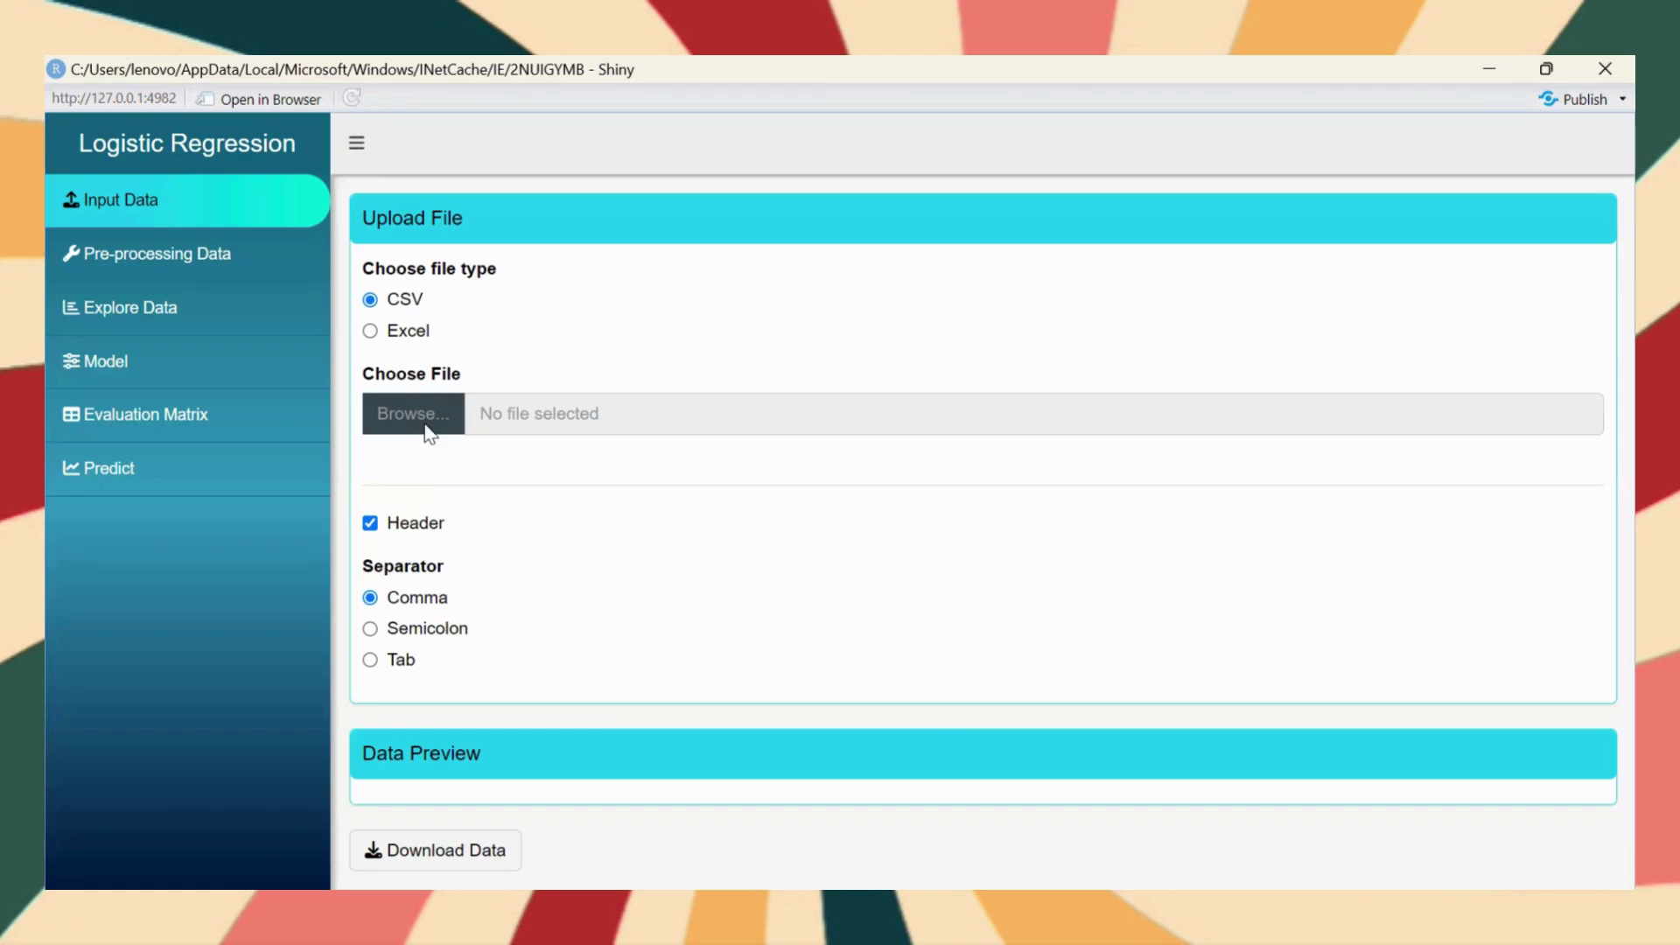
# Upload the CSV file Dataset Serangan Jantung and look through its data preview
pyautogui.click(429, 433)
pyautogui.click(445, 306)
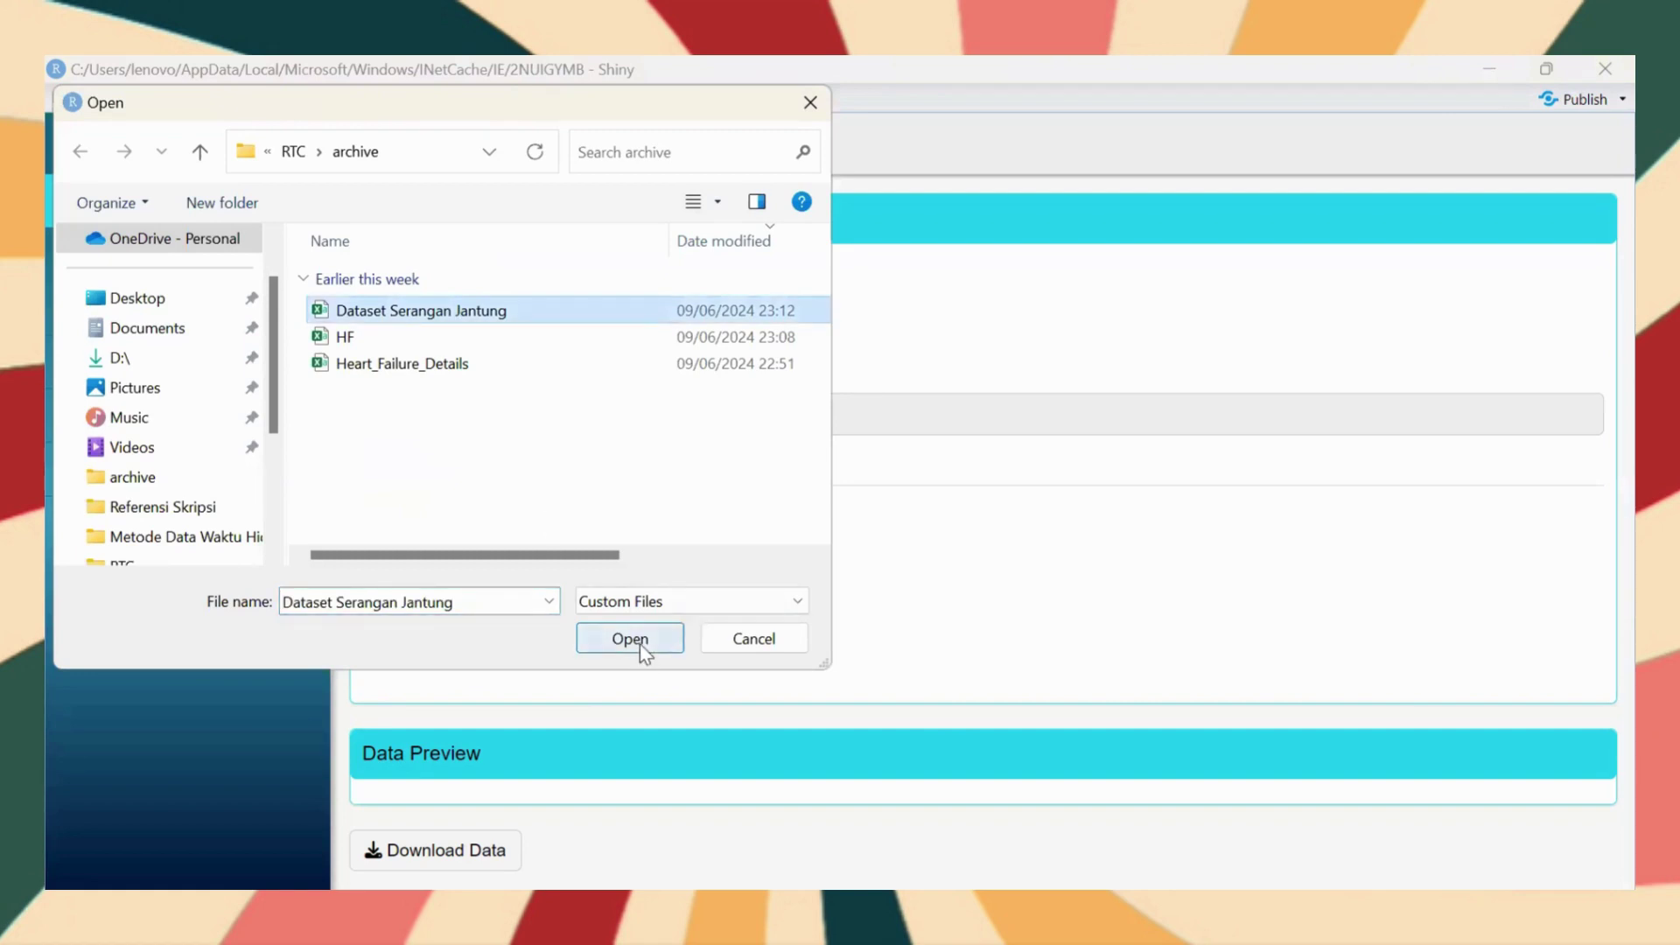
pyautogui.click(638, 640)
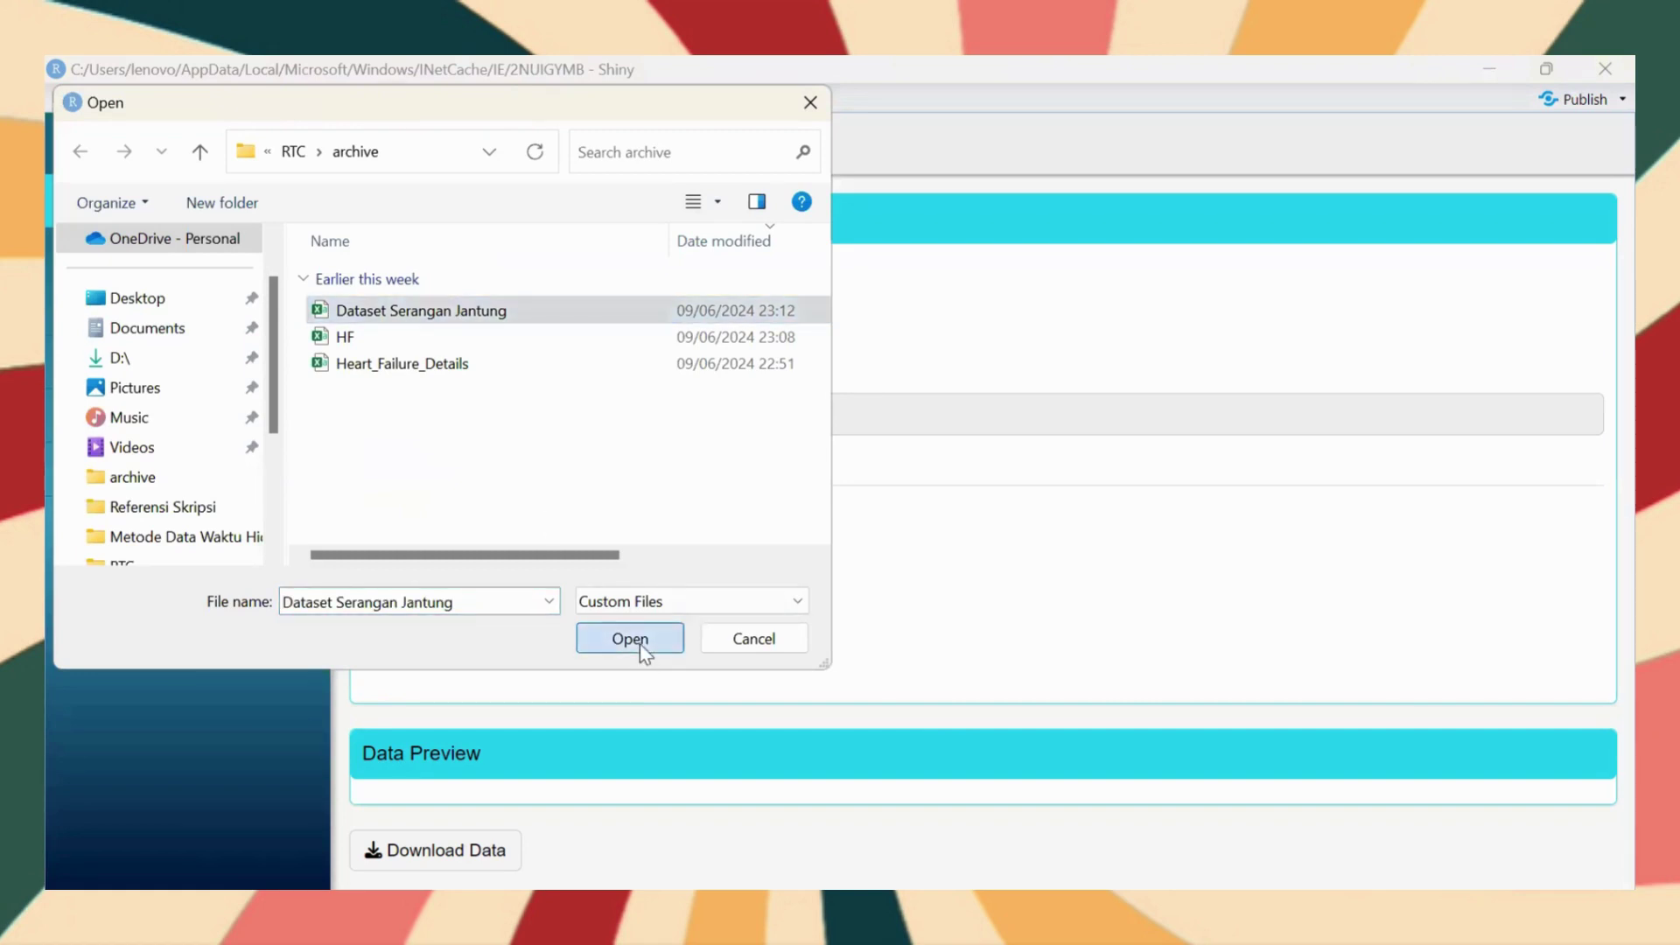
pyautogui.scroll(-3, 685, 698)
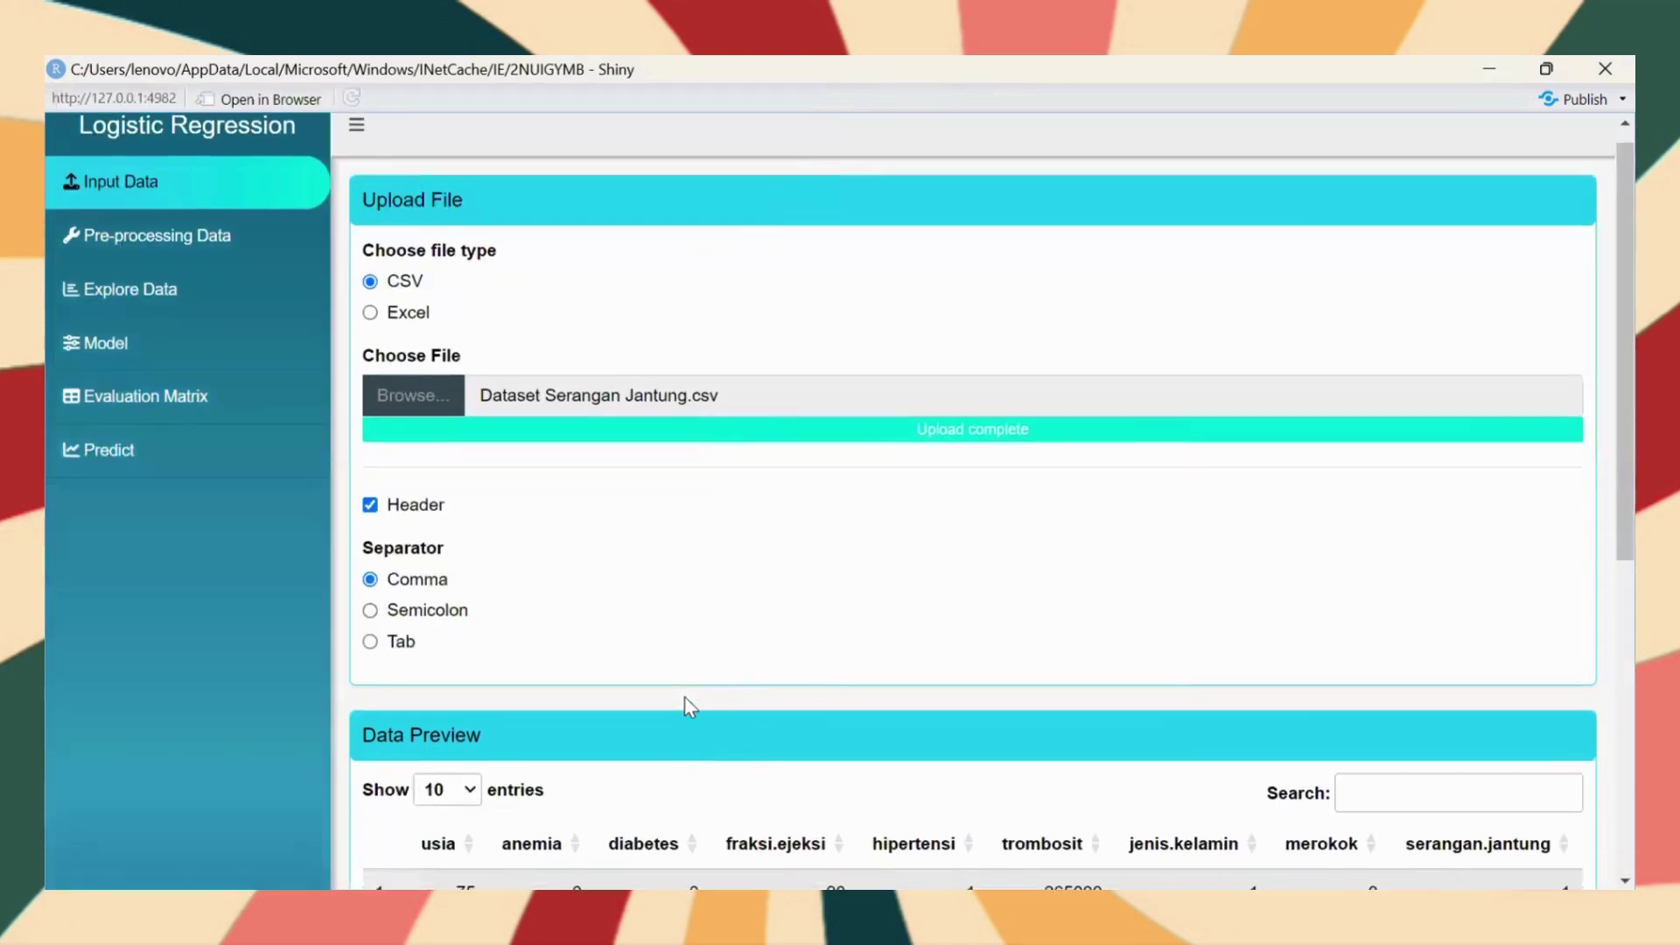
pyautogui.scroll(-2, 688, 705)
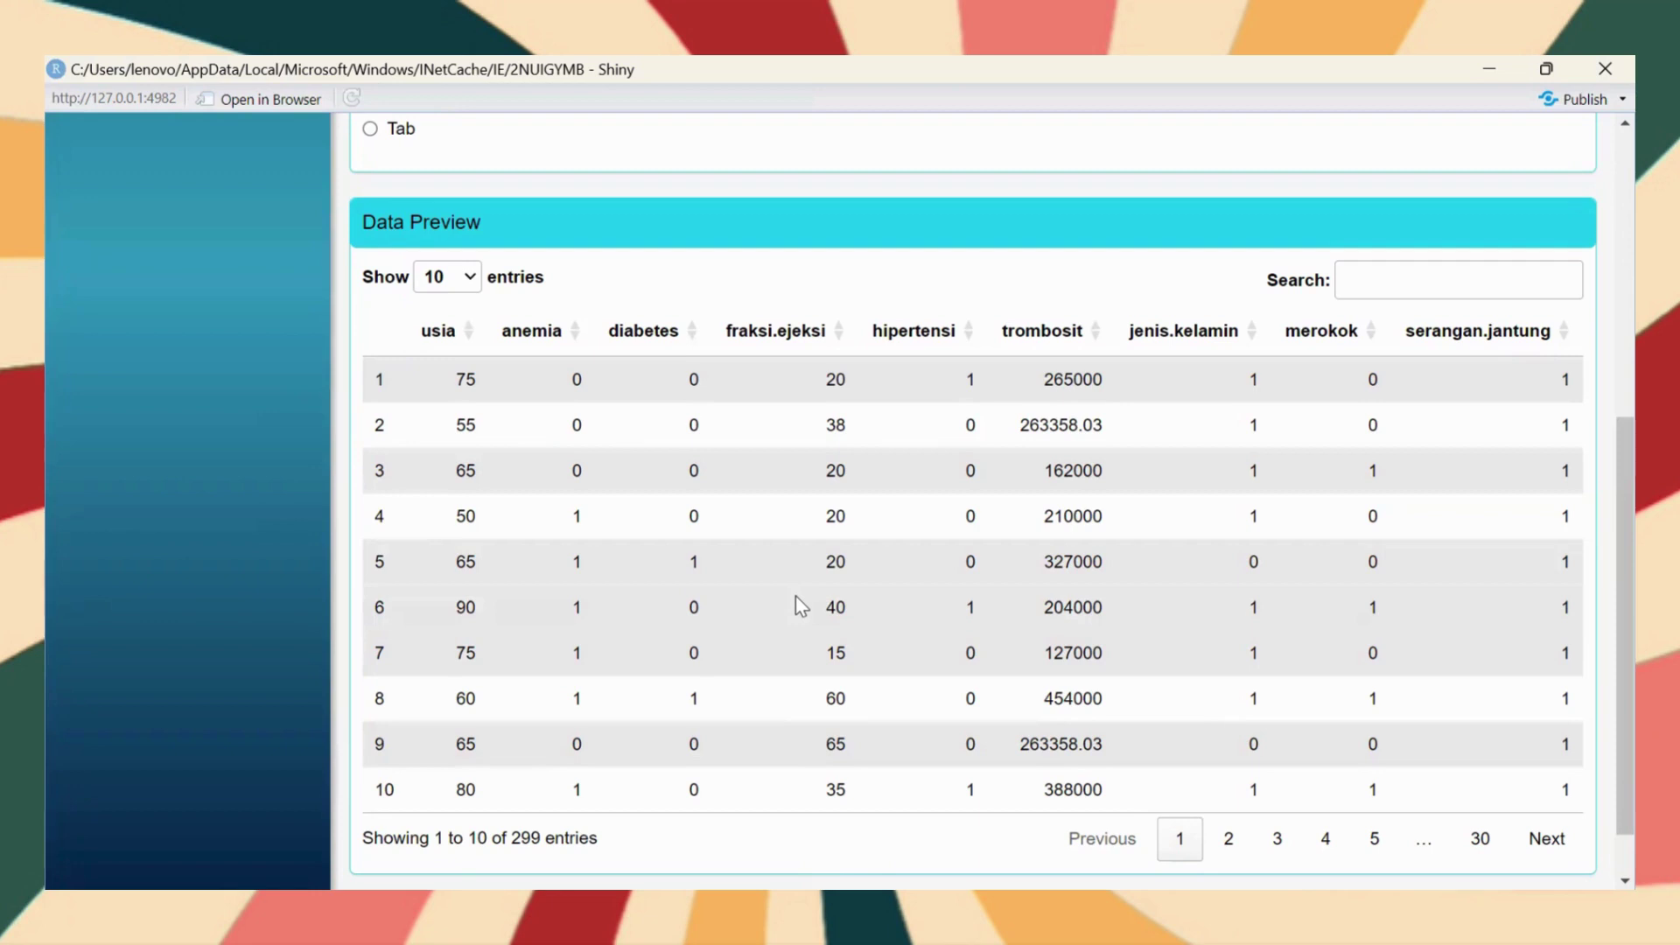
# In the data preprocessing section, choose the variable usia and run missing-value and outlier detection
pyautogui.scroll(6, 798, 604)
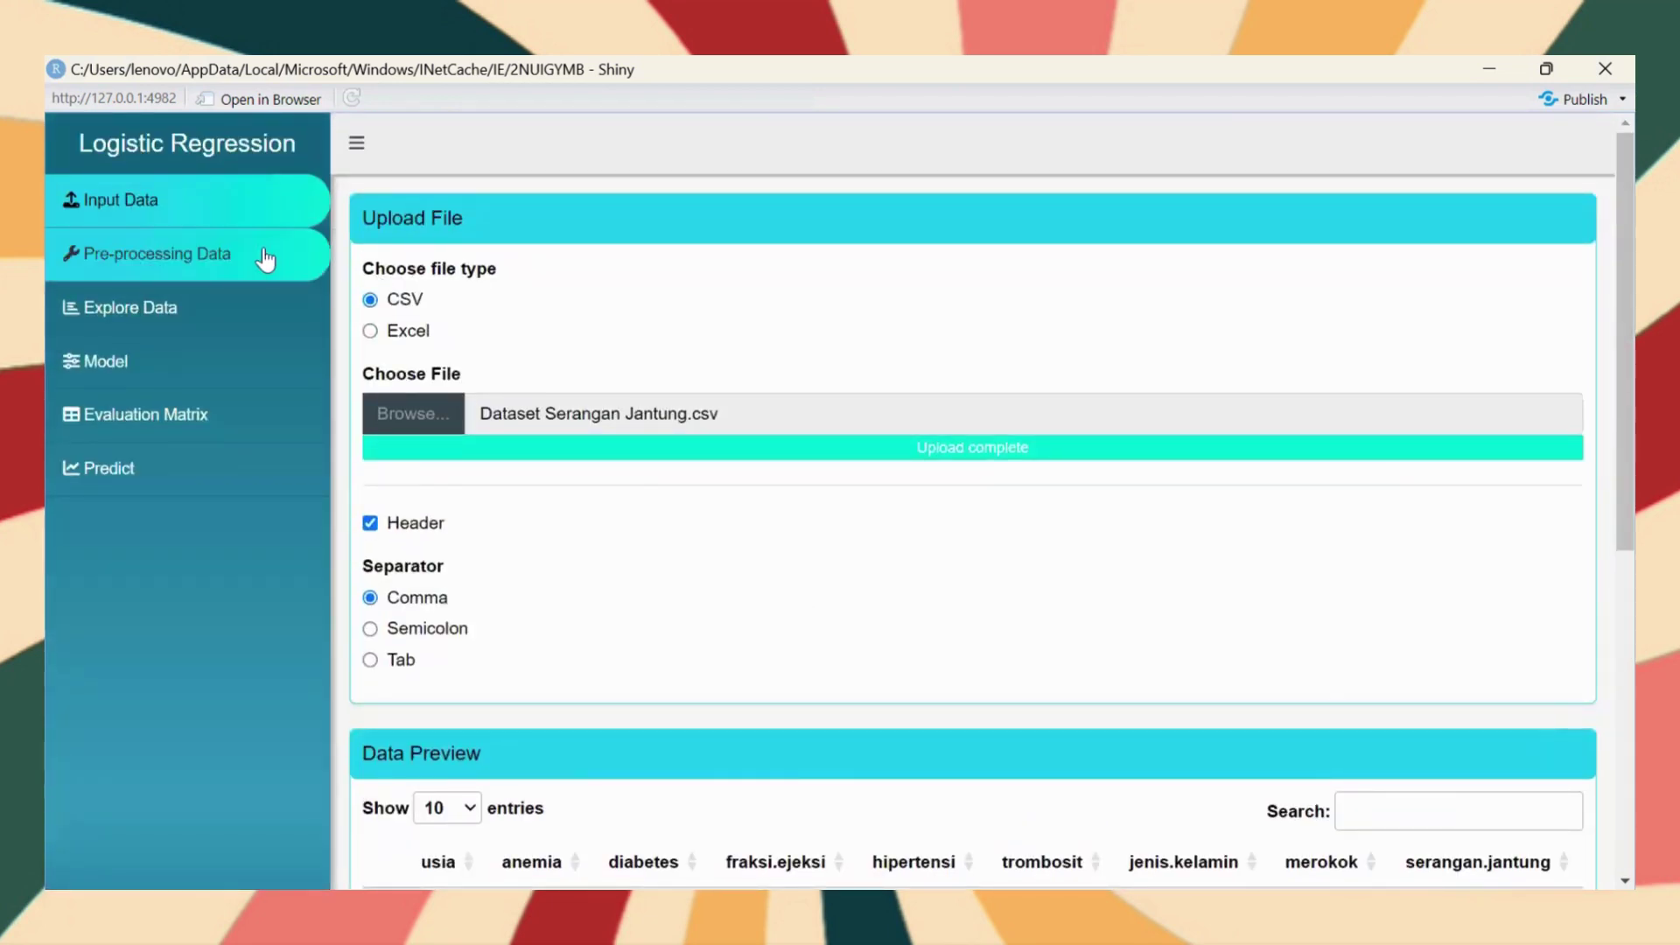
pyautogui.click(267, 260)
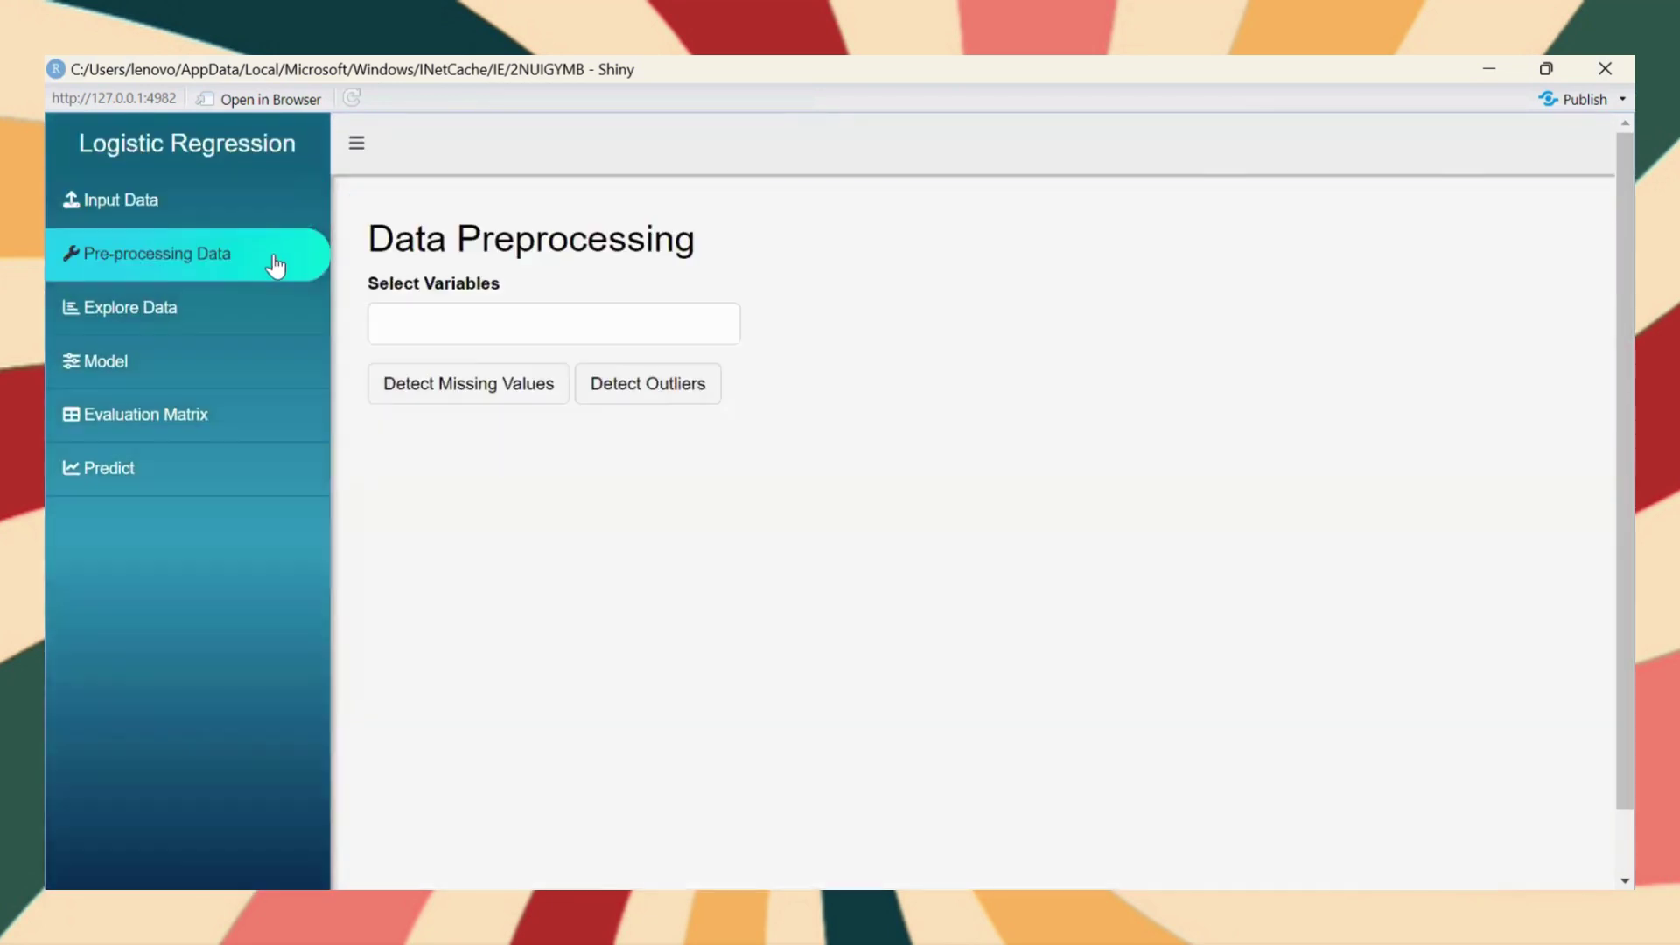
pyautogui.click(461, 325)
pyautogui.click(467, 371)
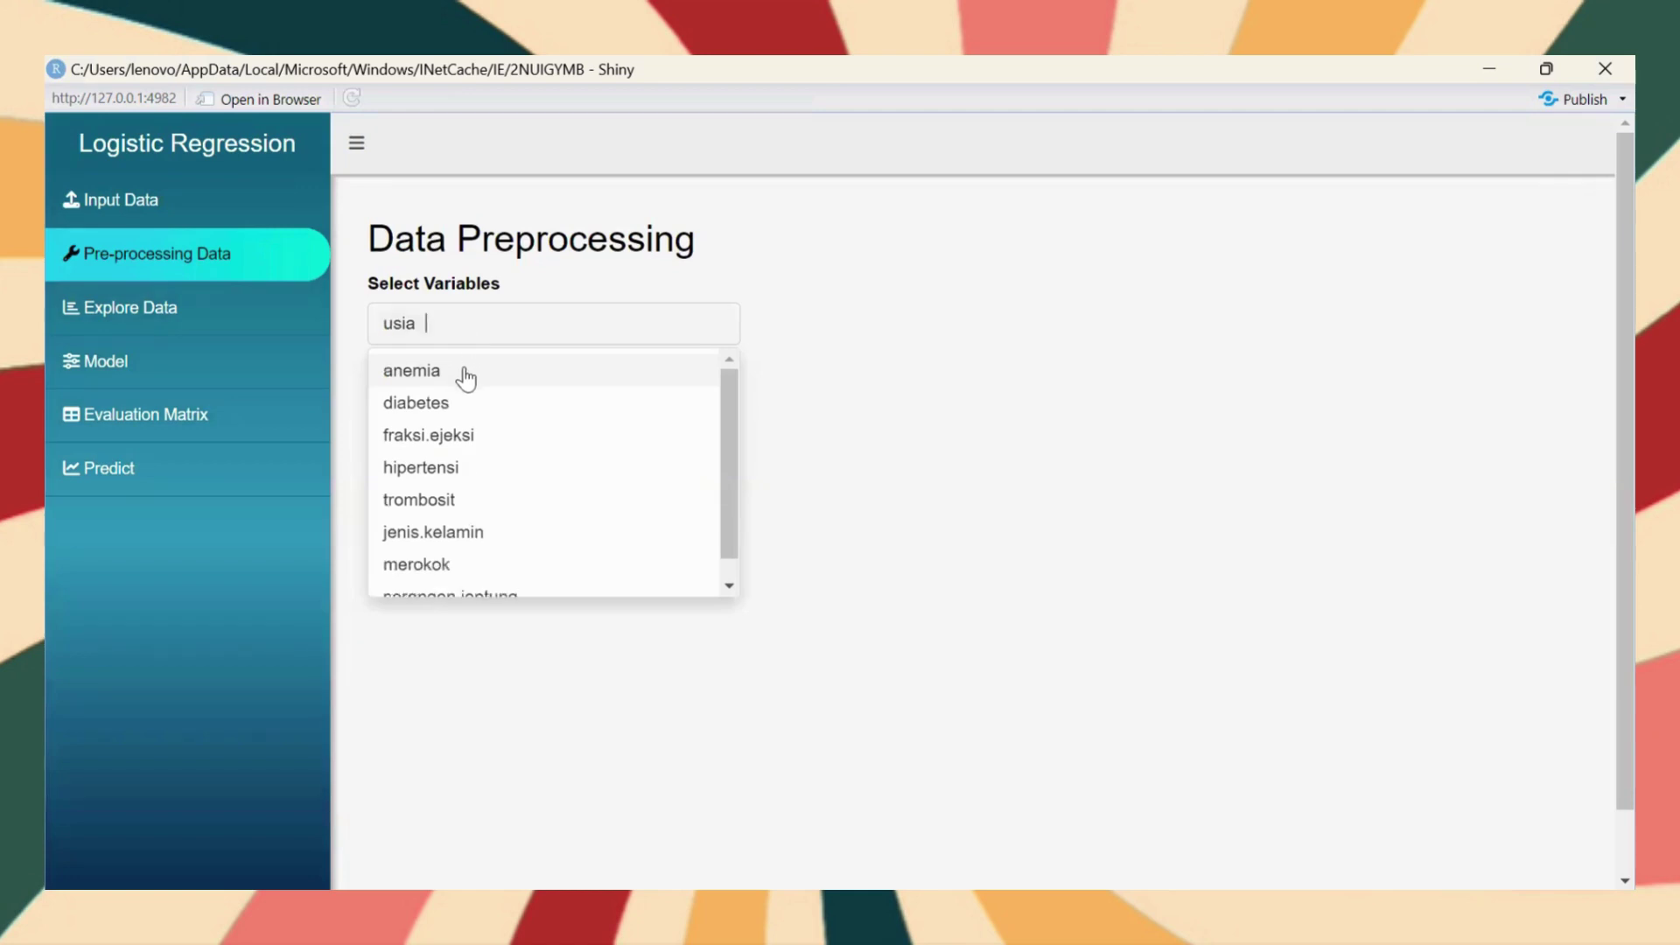
pyautogui.click(781, 386)
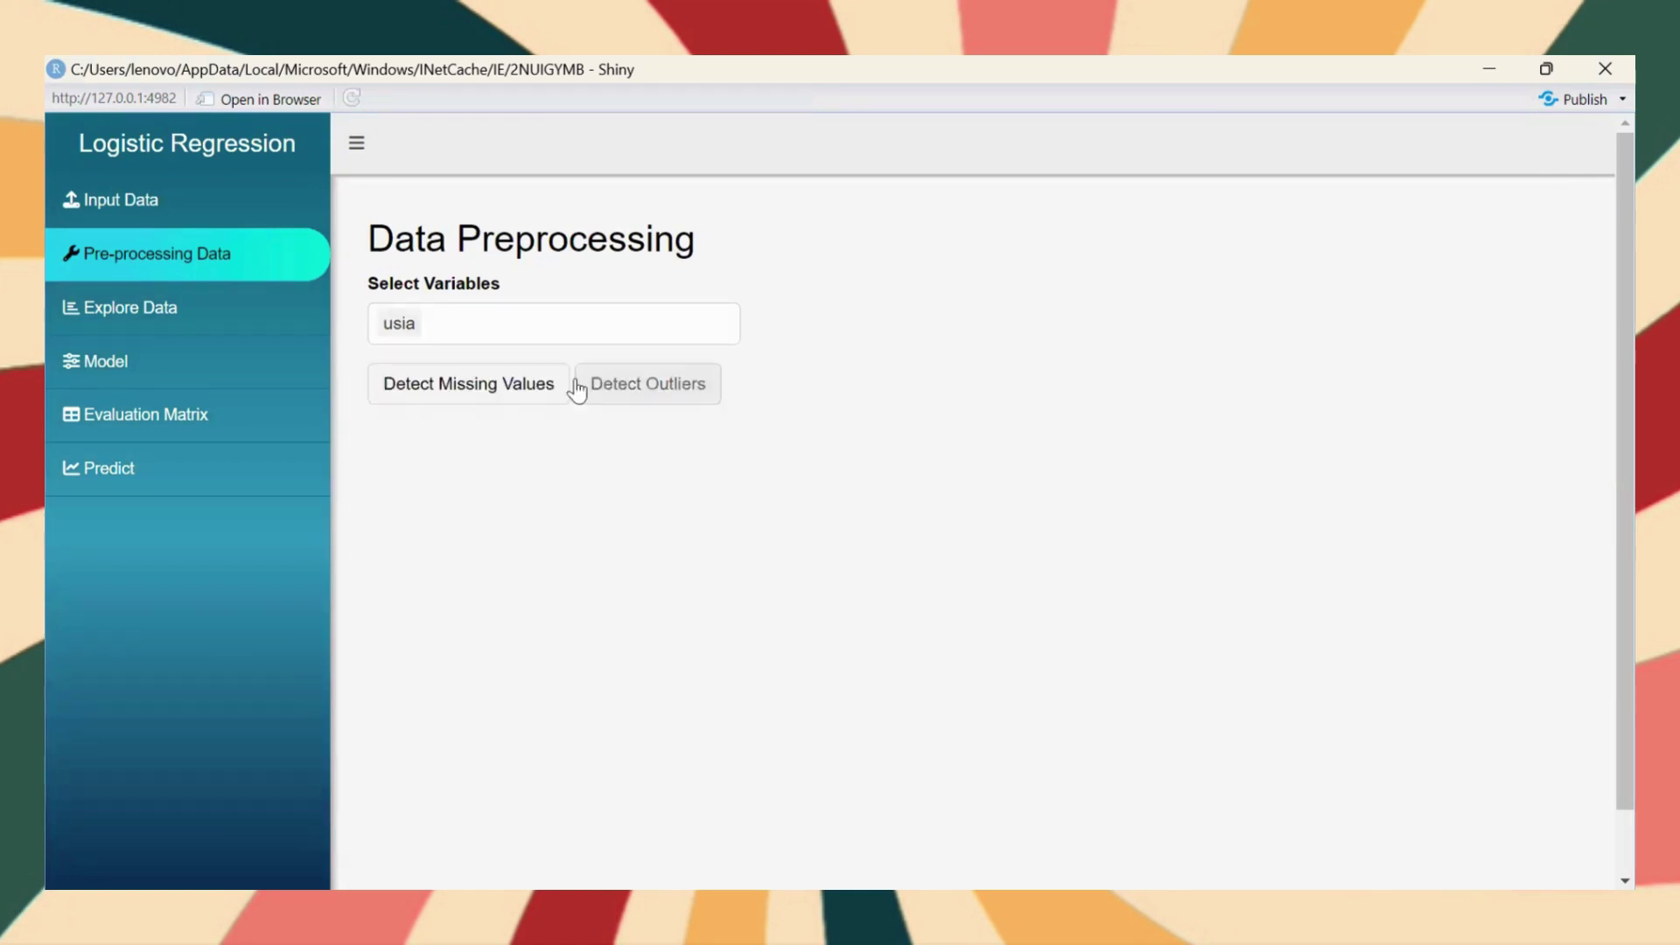
pyautogui.click(495, 396)
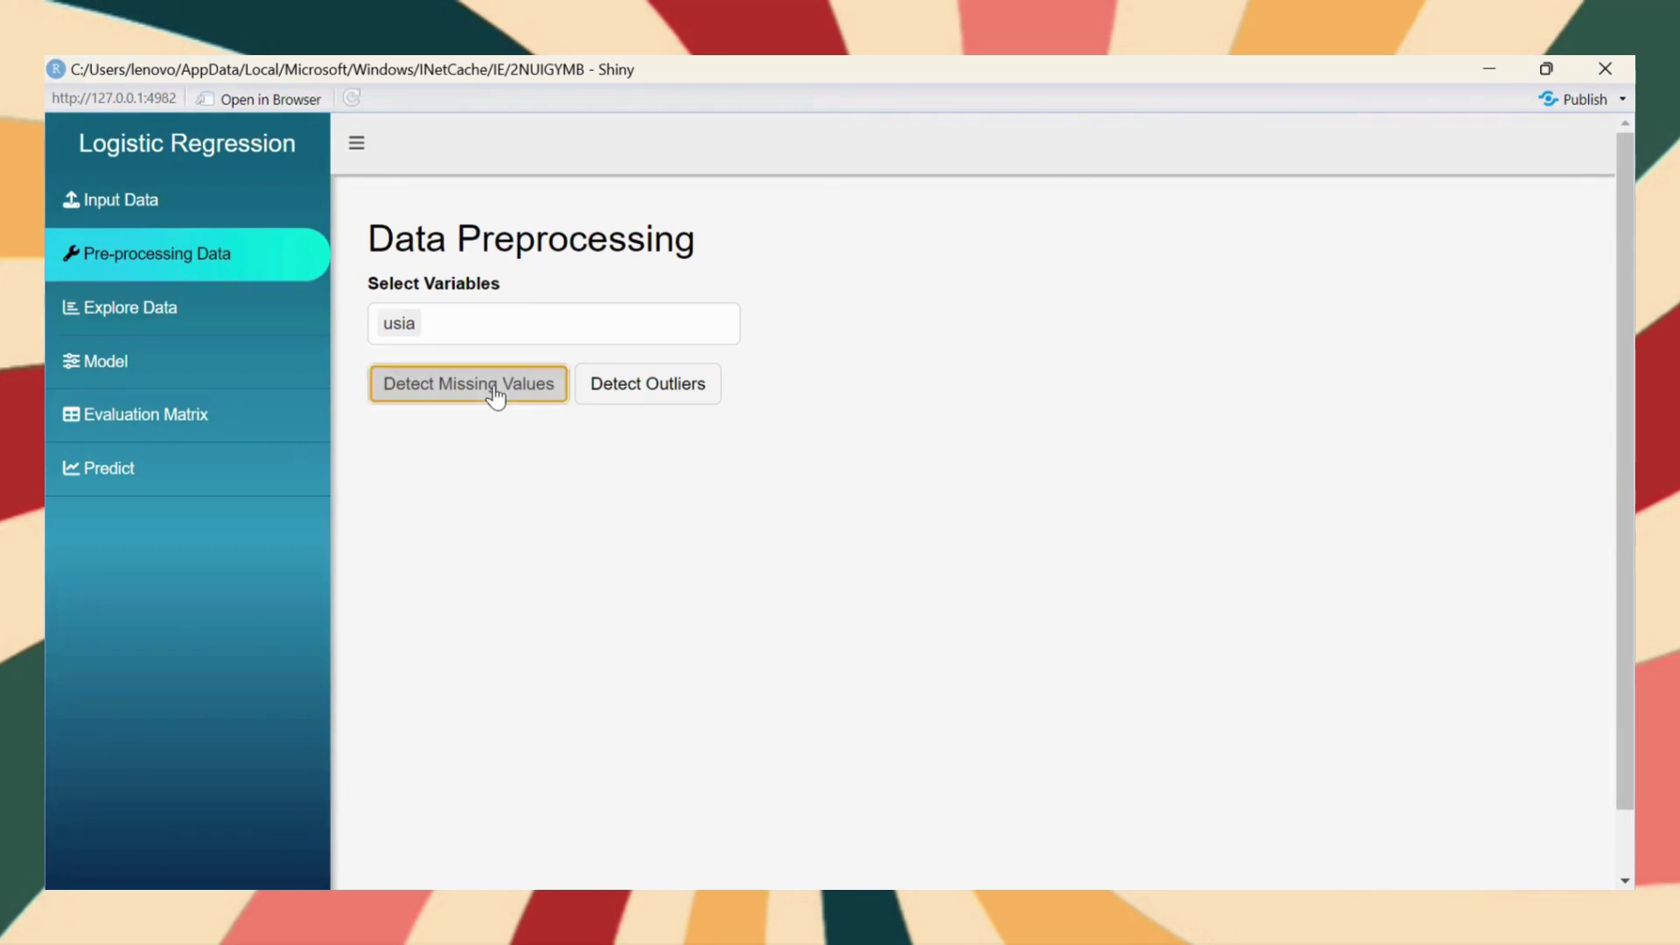
pyautogui.click(629, 392)
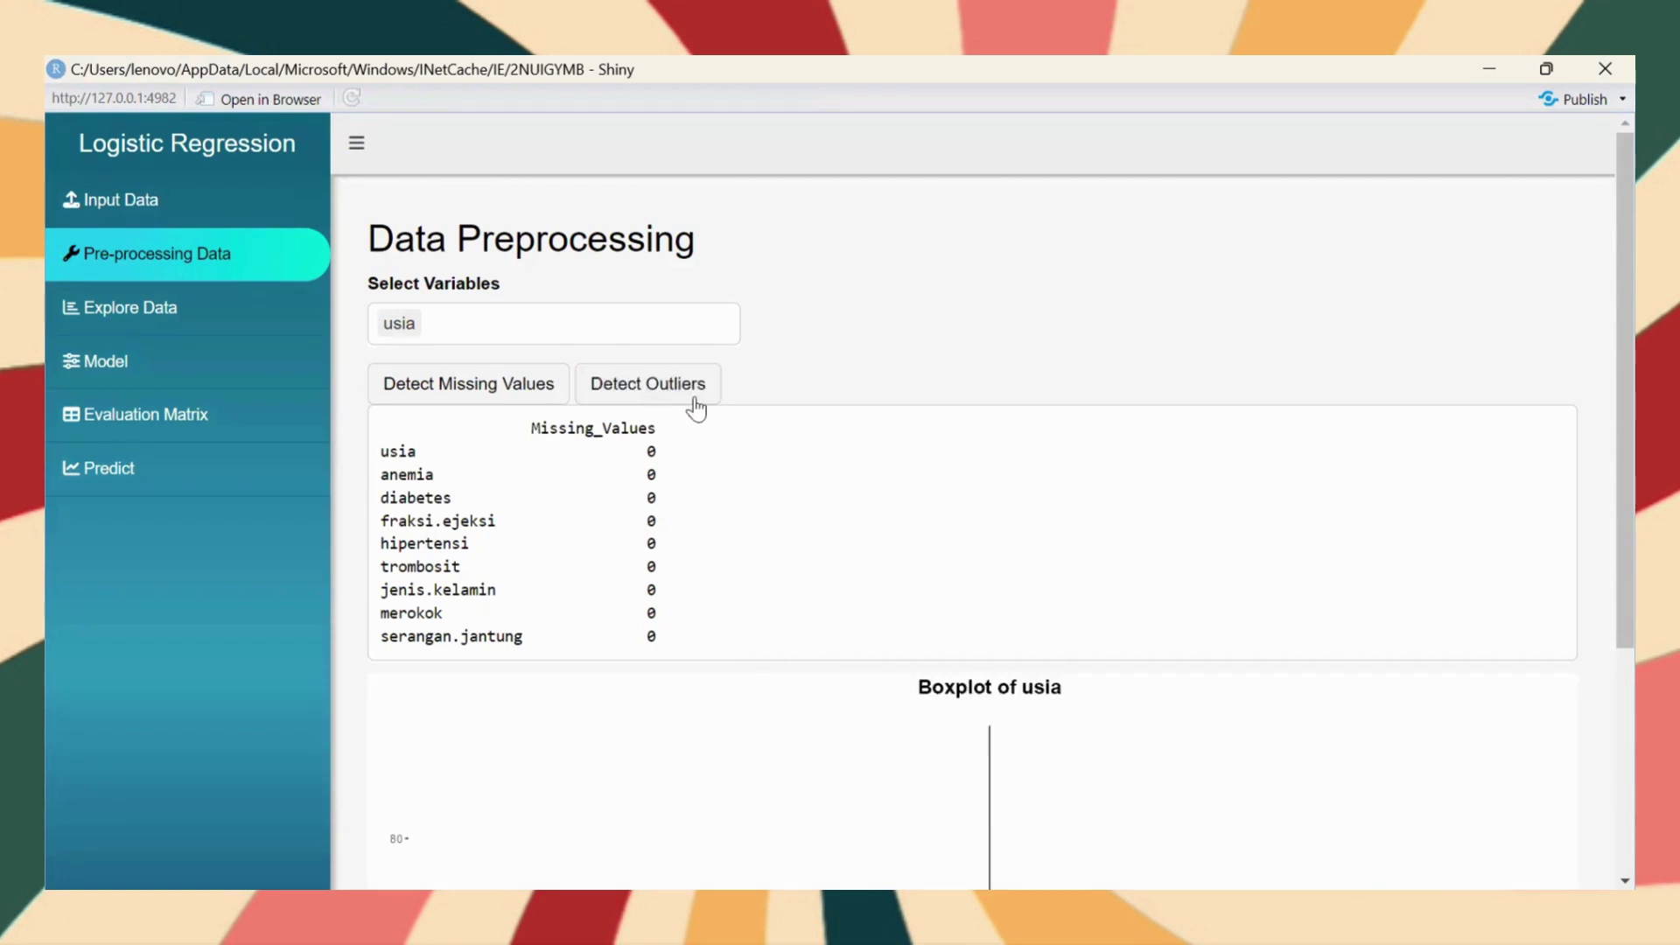
# Examine the missing-values table and the outlier boxplot produced by the preprocessing checks
pyautogui.scroll(-2, 760, 467)
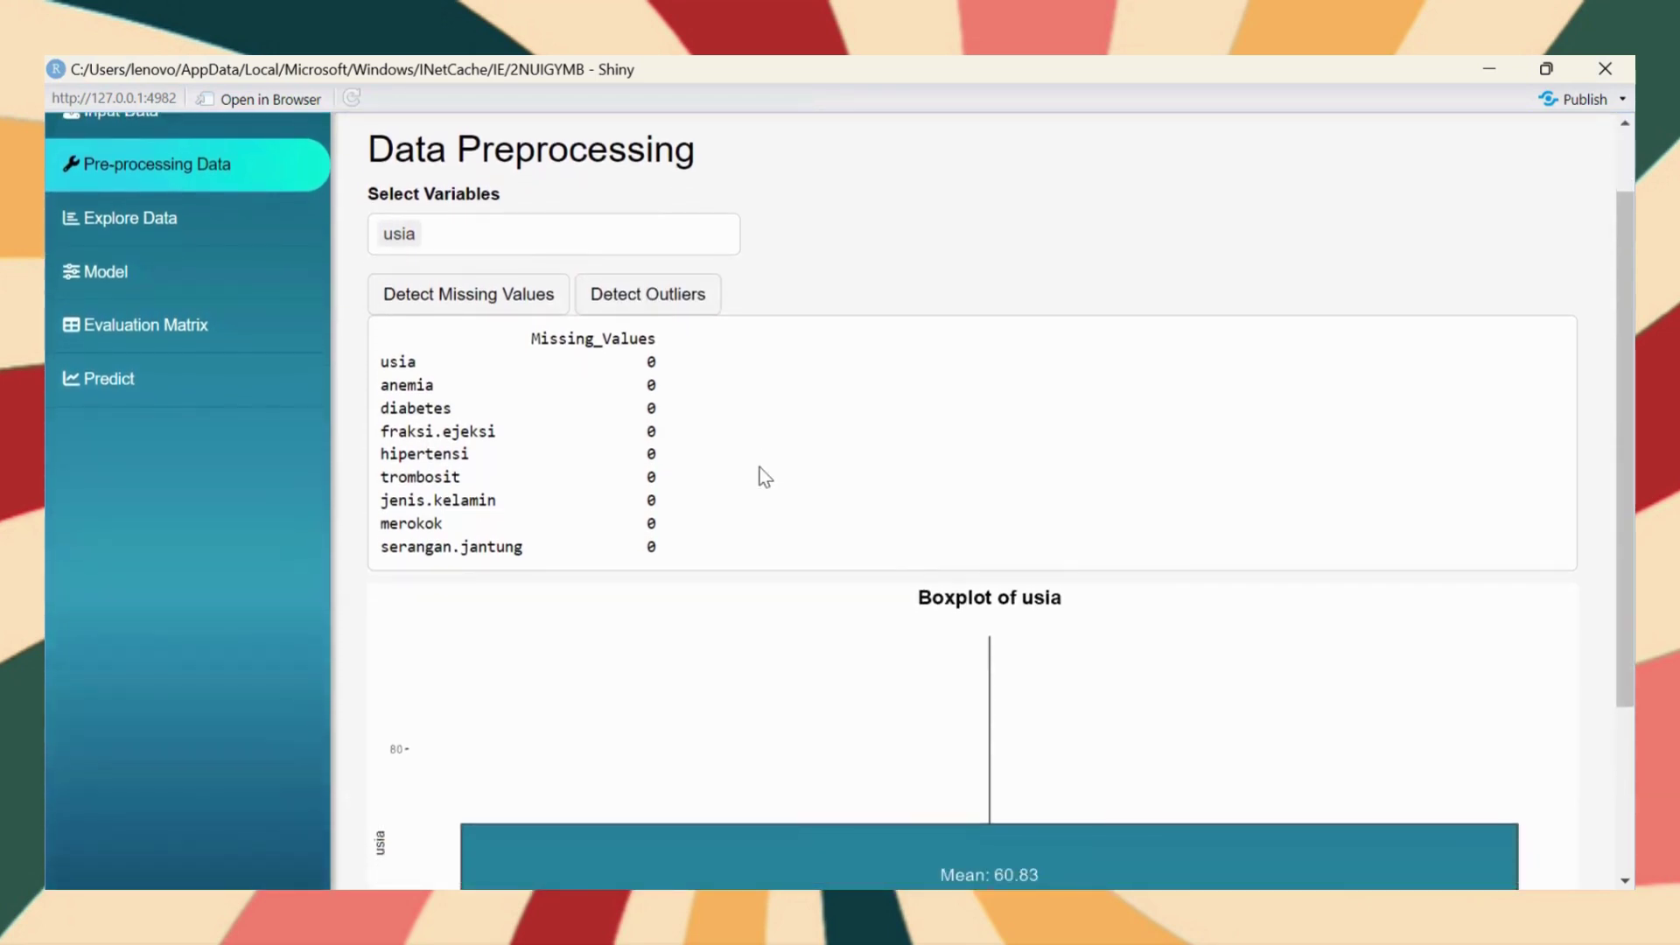
pyautogui.scroll(-1, 760, 468)
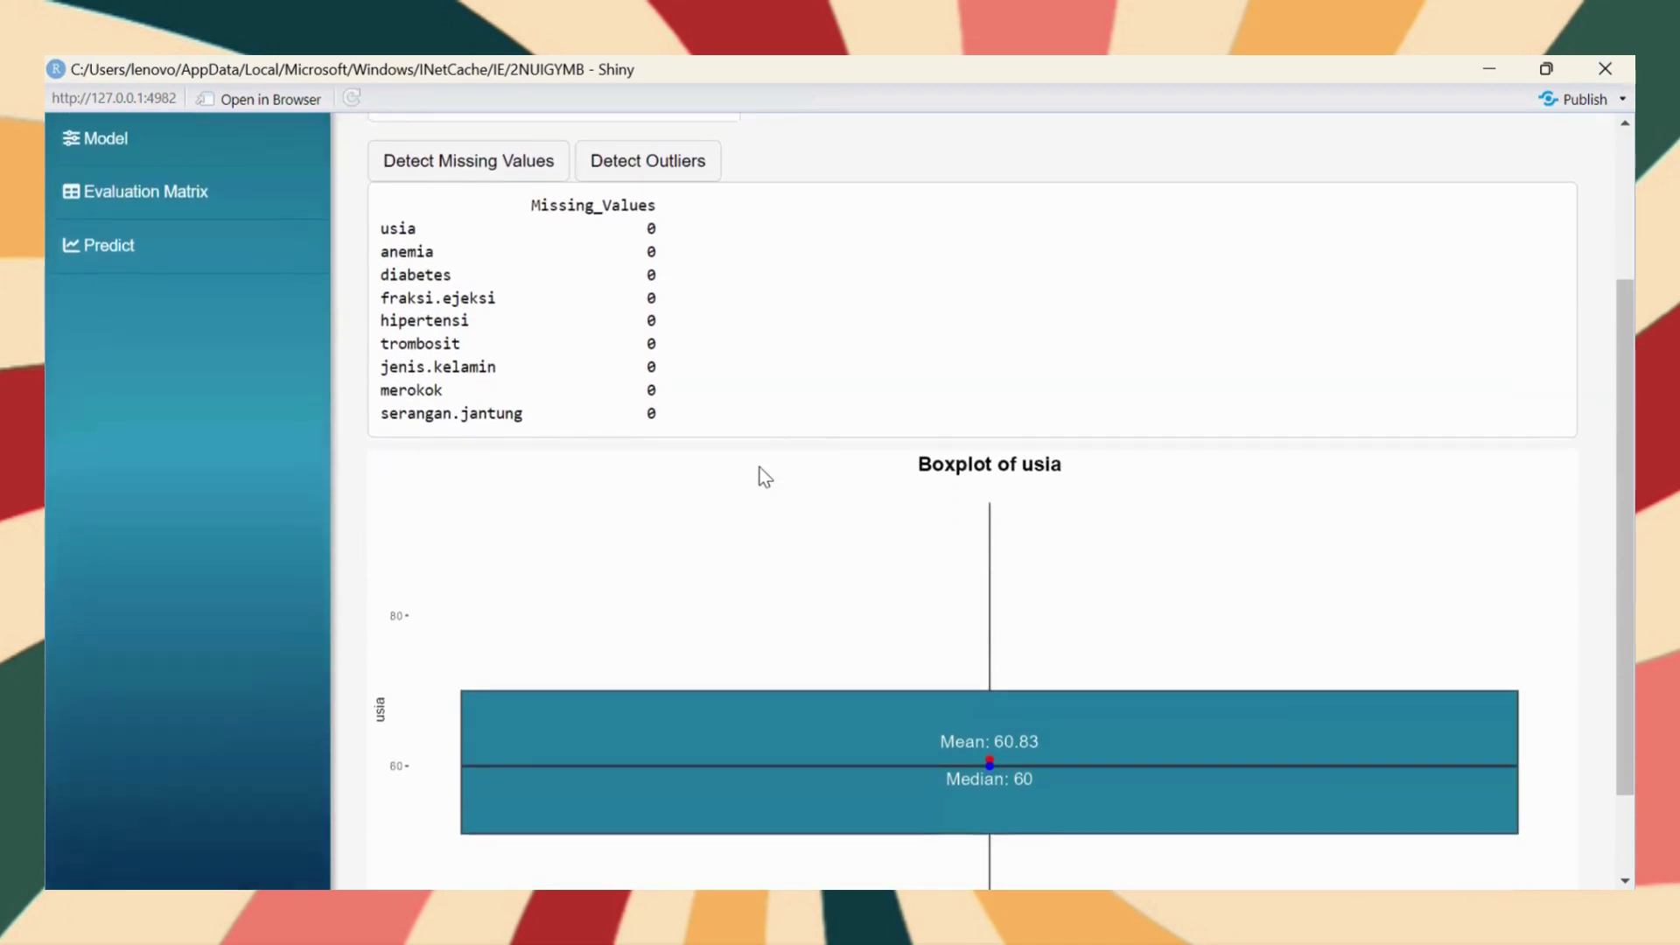
pyautogui.scroll(2, 760, 467)
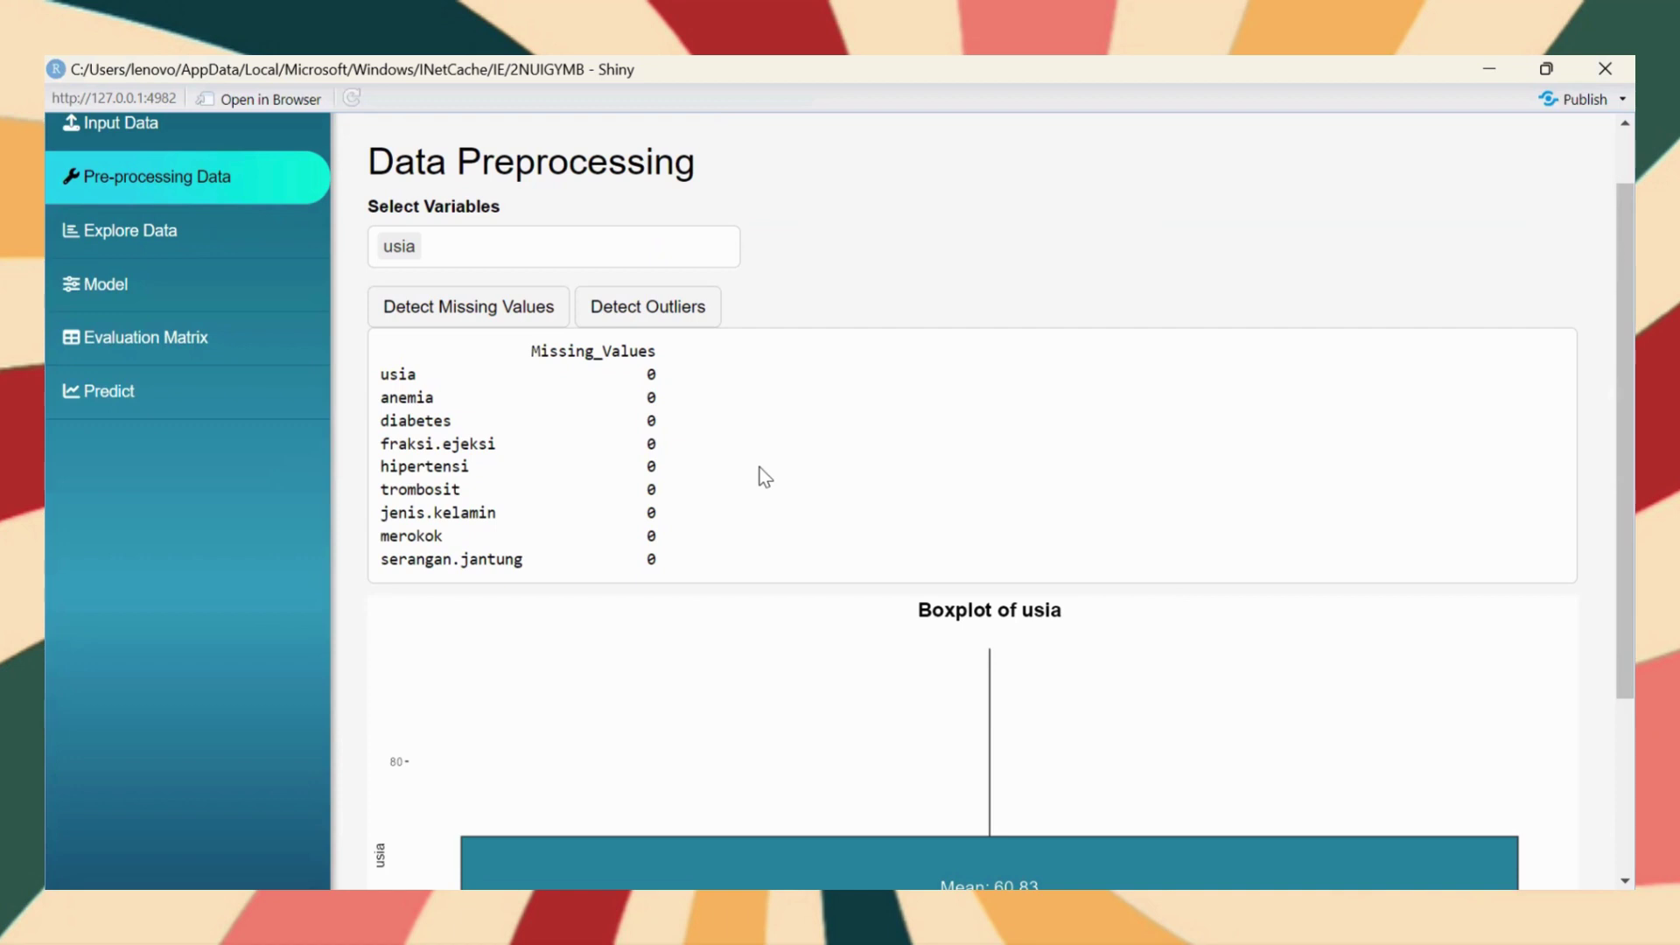
pyautogui.scroll(-3, 759, 467)
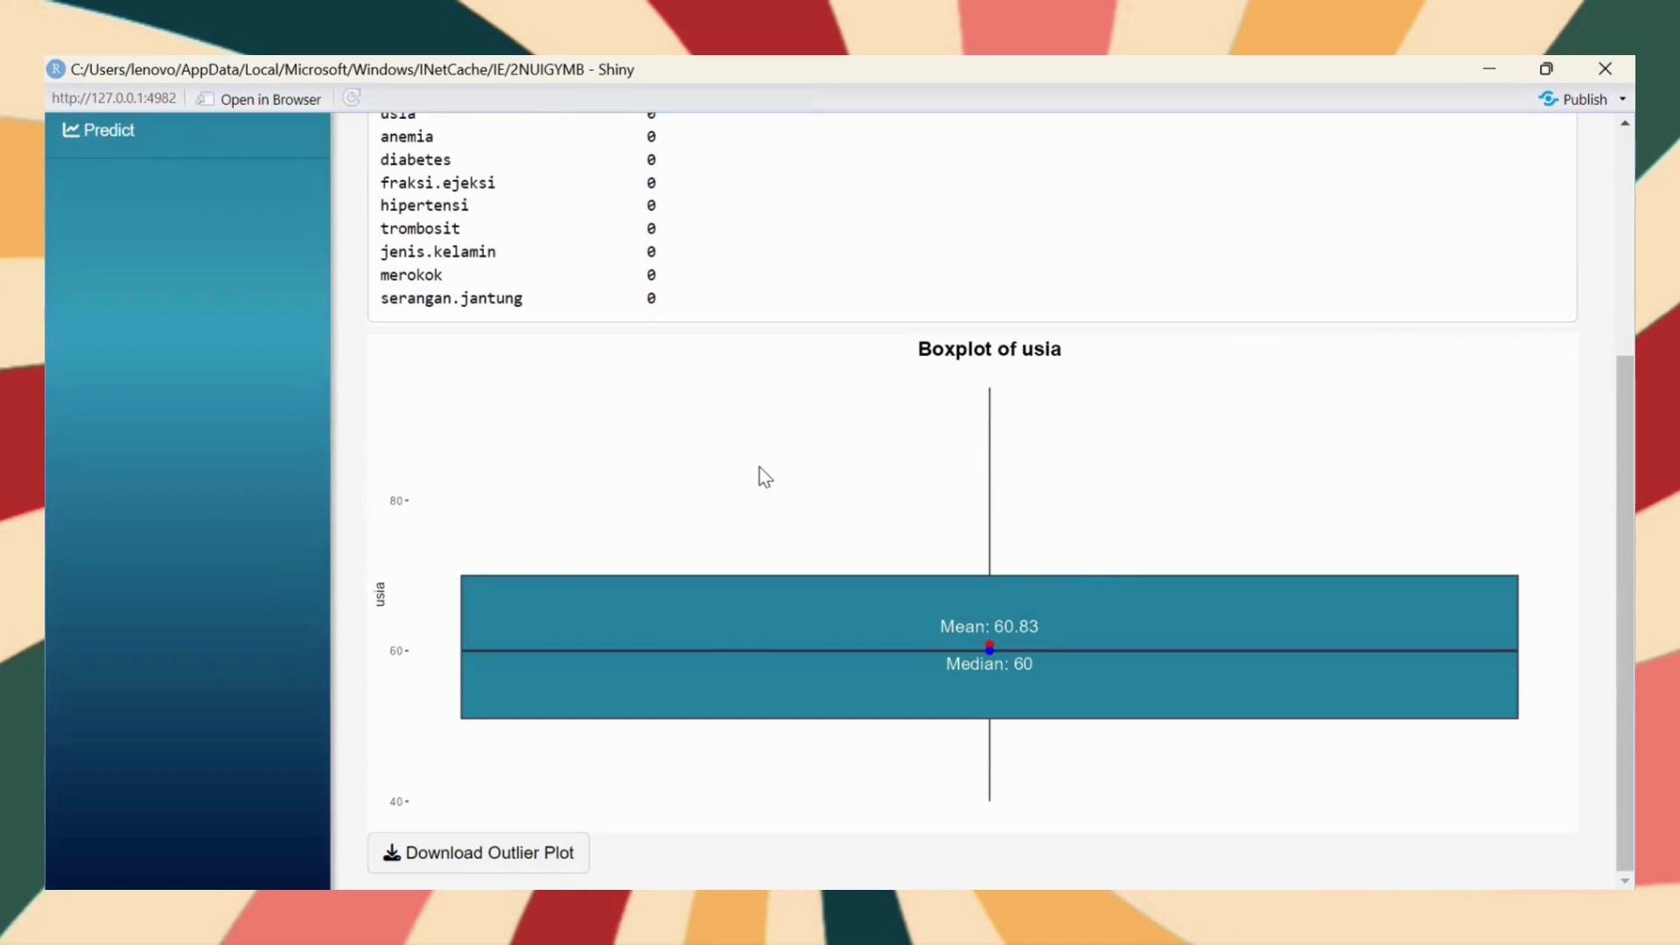
pyautogui.scroll(1, 759, 477)
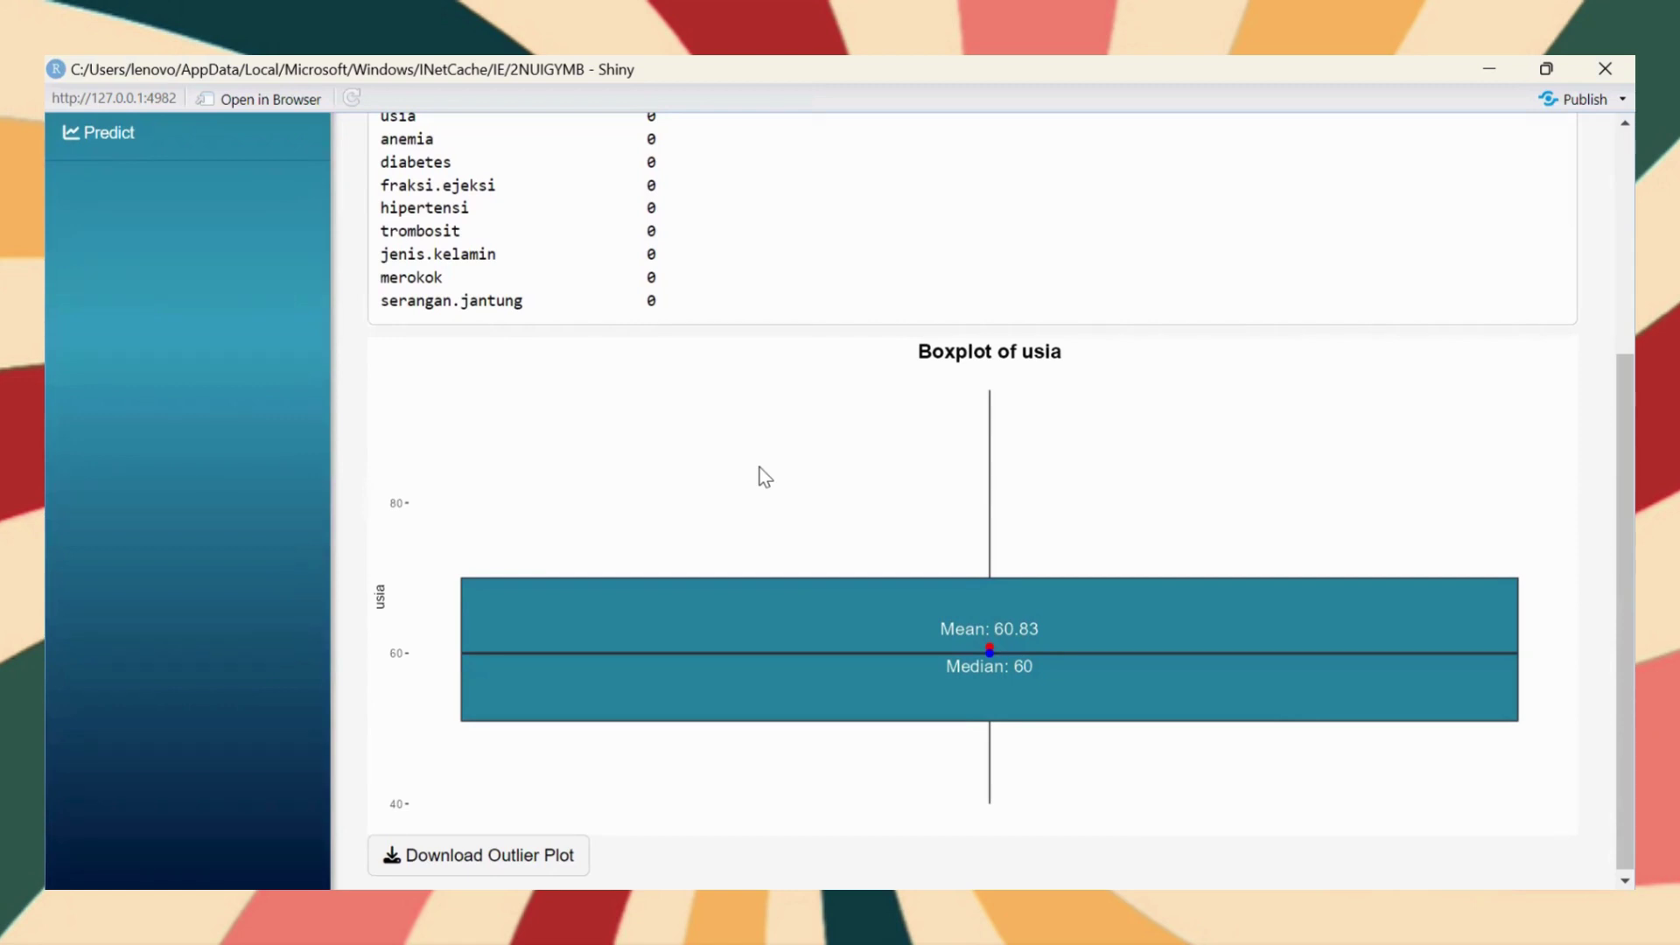
pyautogui.scroll(1, 766, 477)
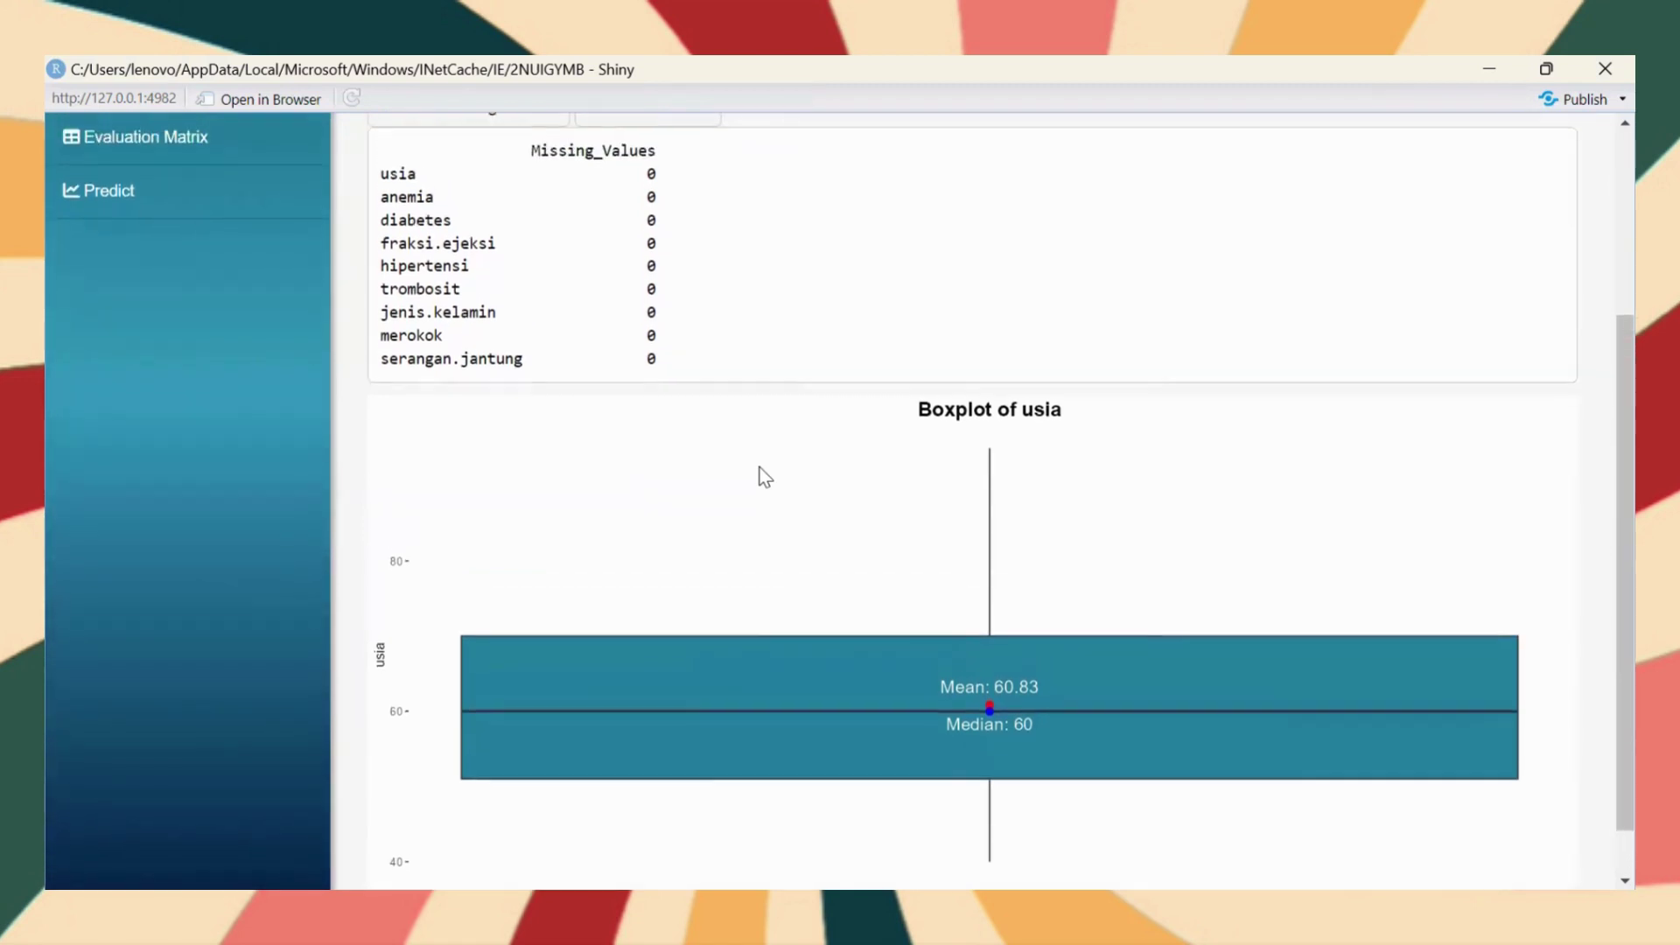
pyautogui.scroll(-1, 766, 477)
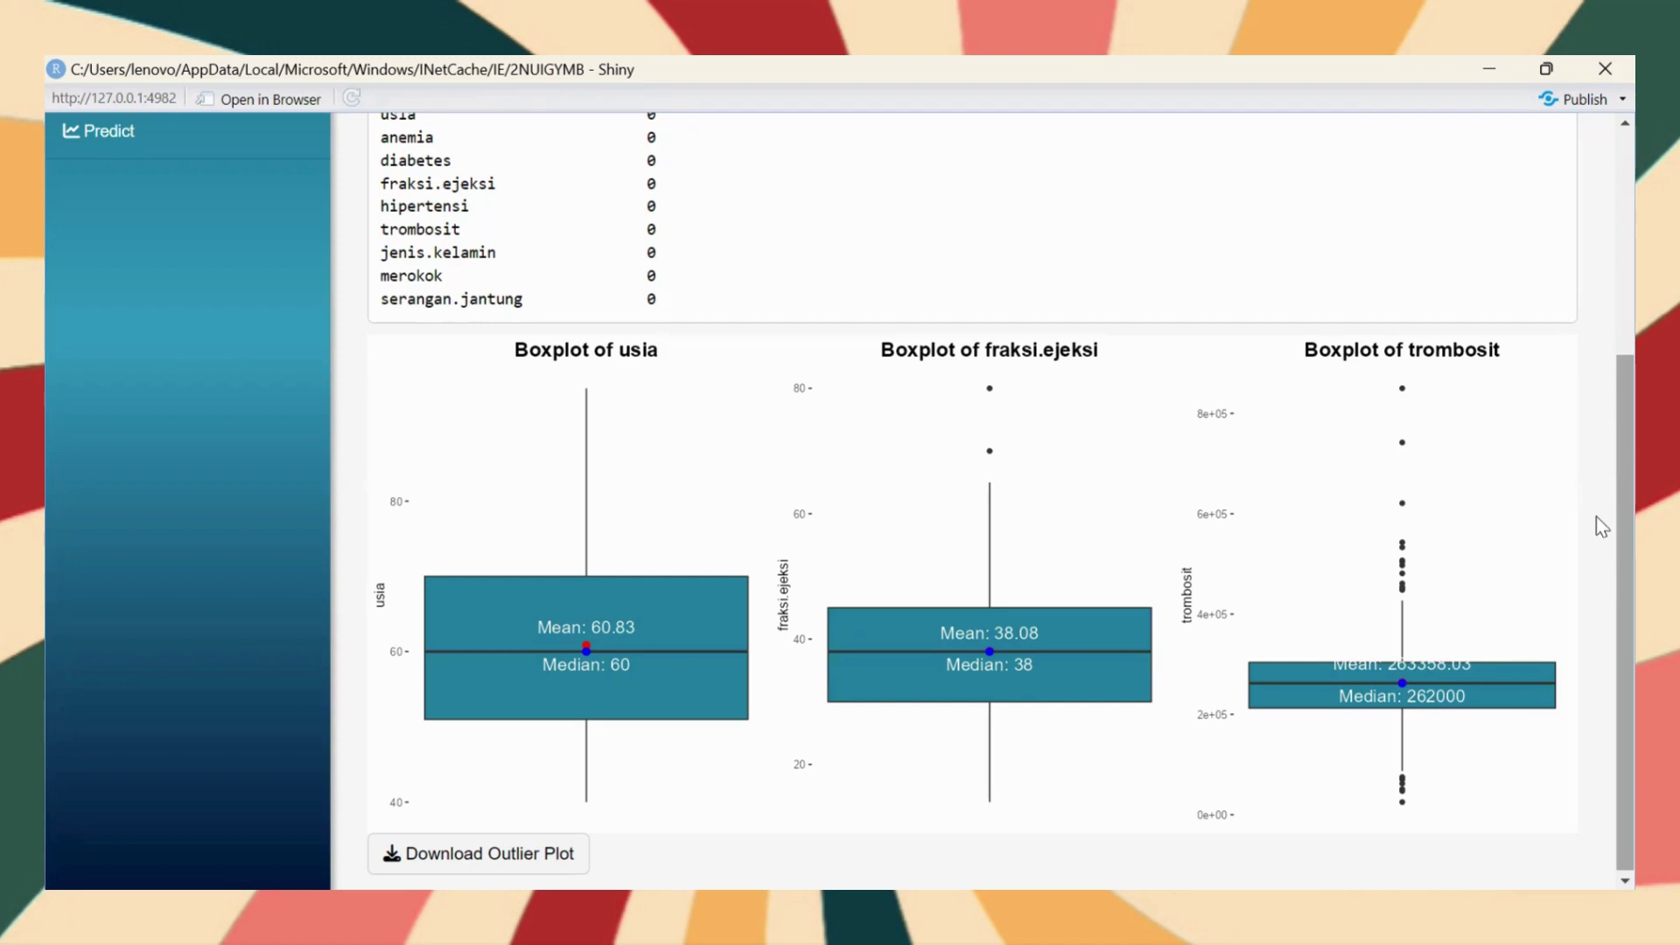
# Open the data exploration section and plot the anemia variable in the bar chart
pyautogui.scroll(4, 593, 332)
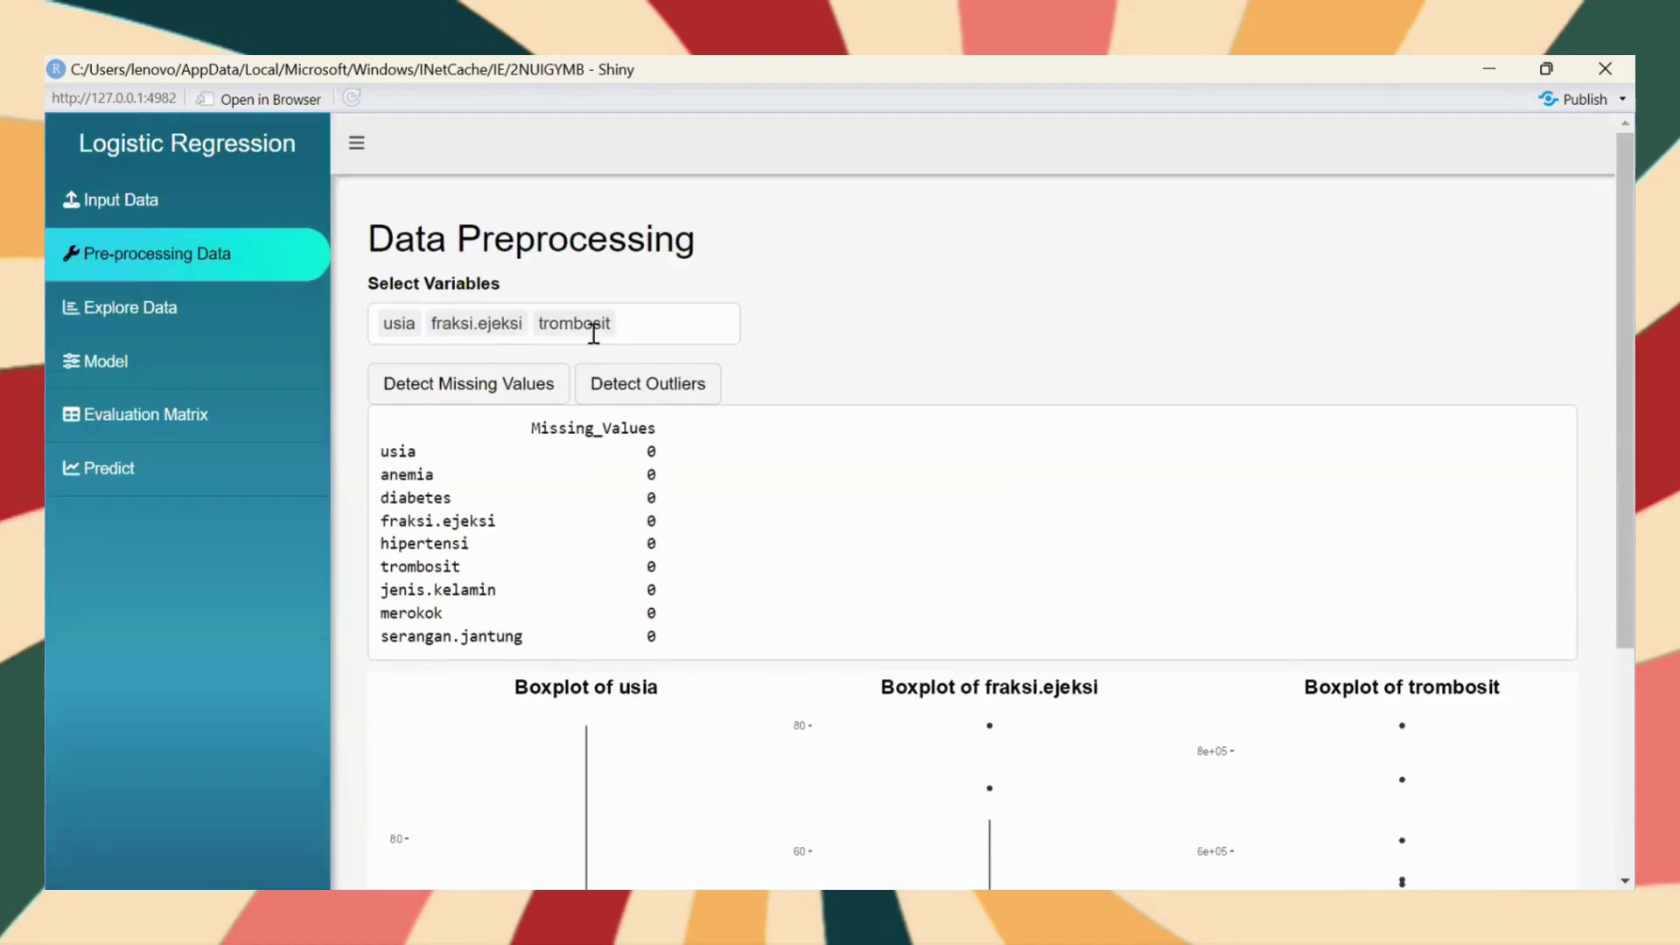
pyautogui.click(183, 328)
pyautogui.click(585, 391)
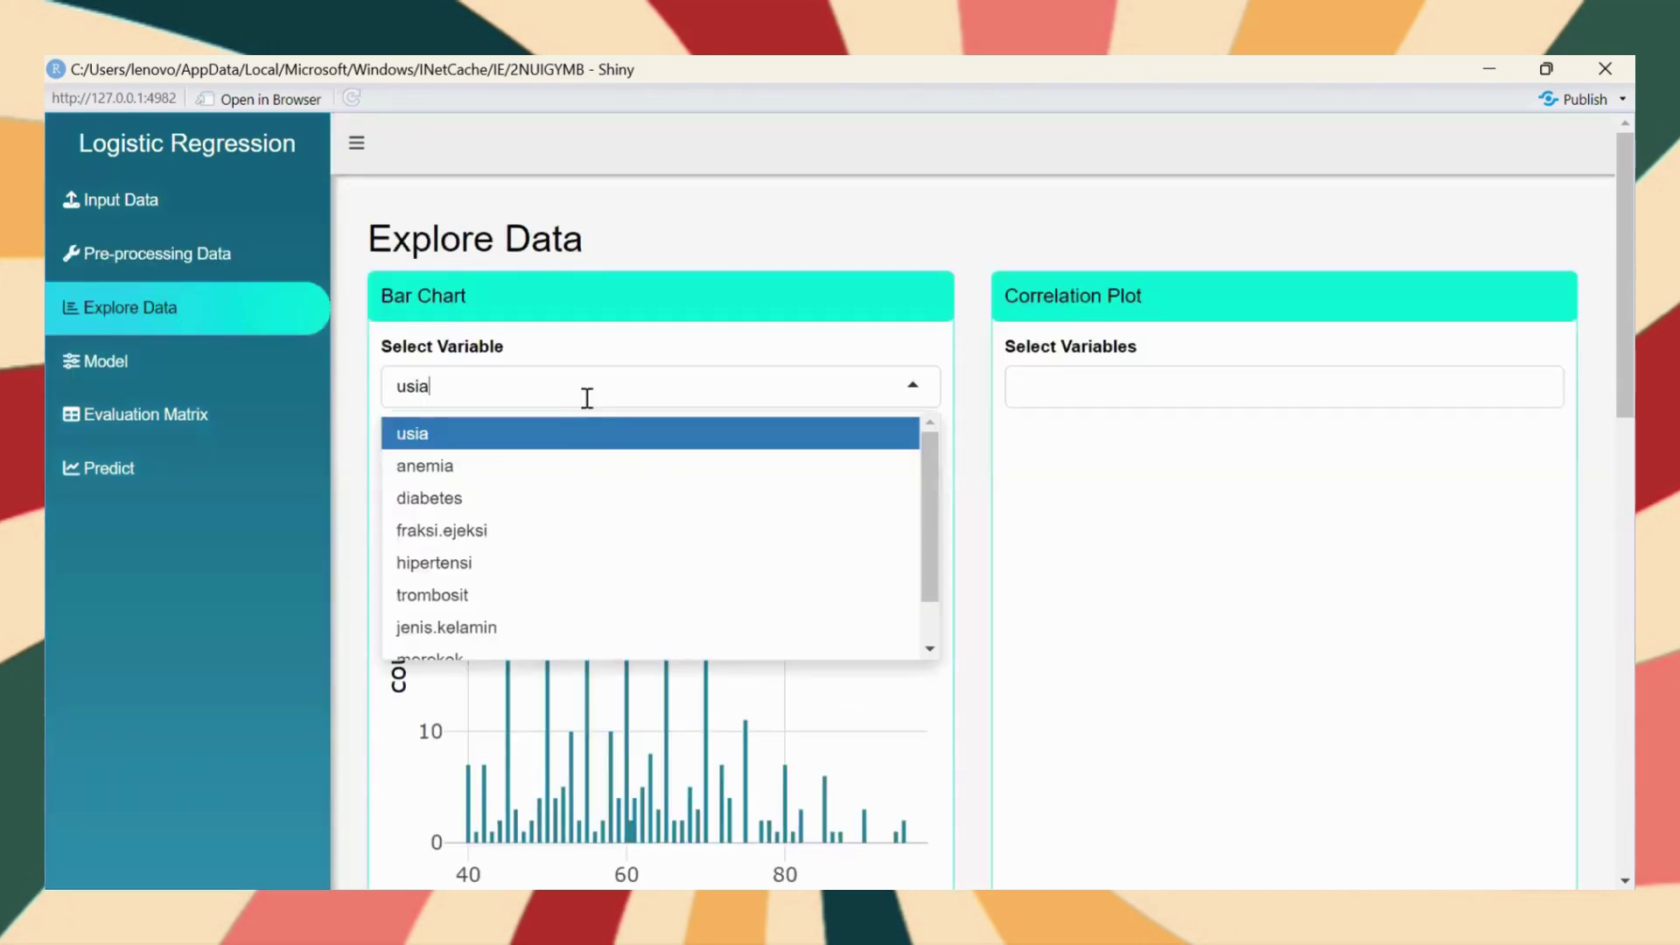
pyautogui.click(581, 464)
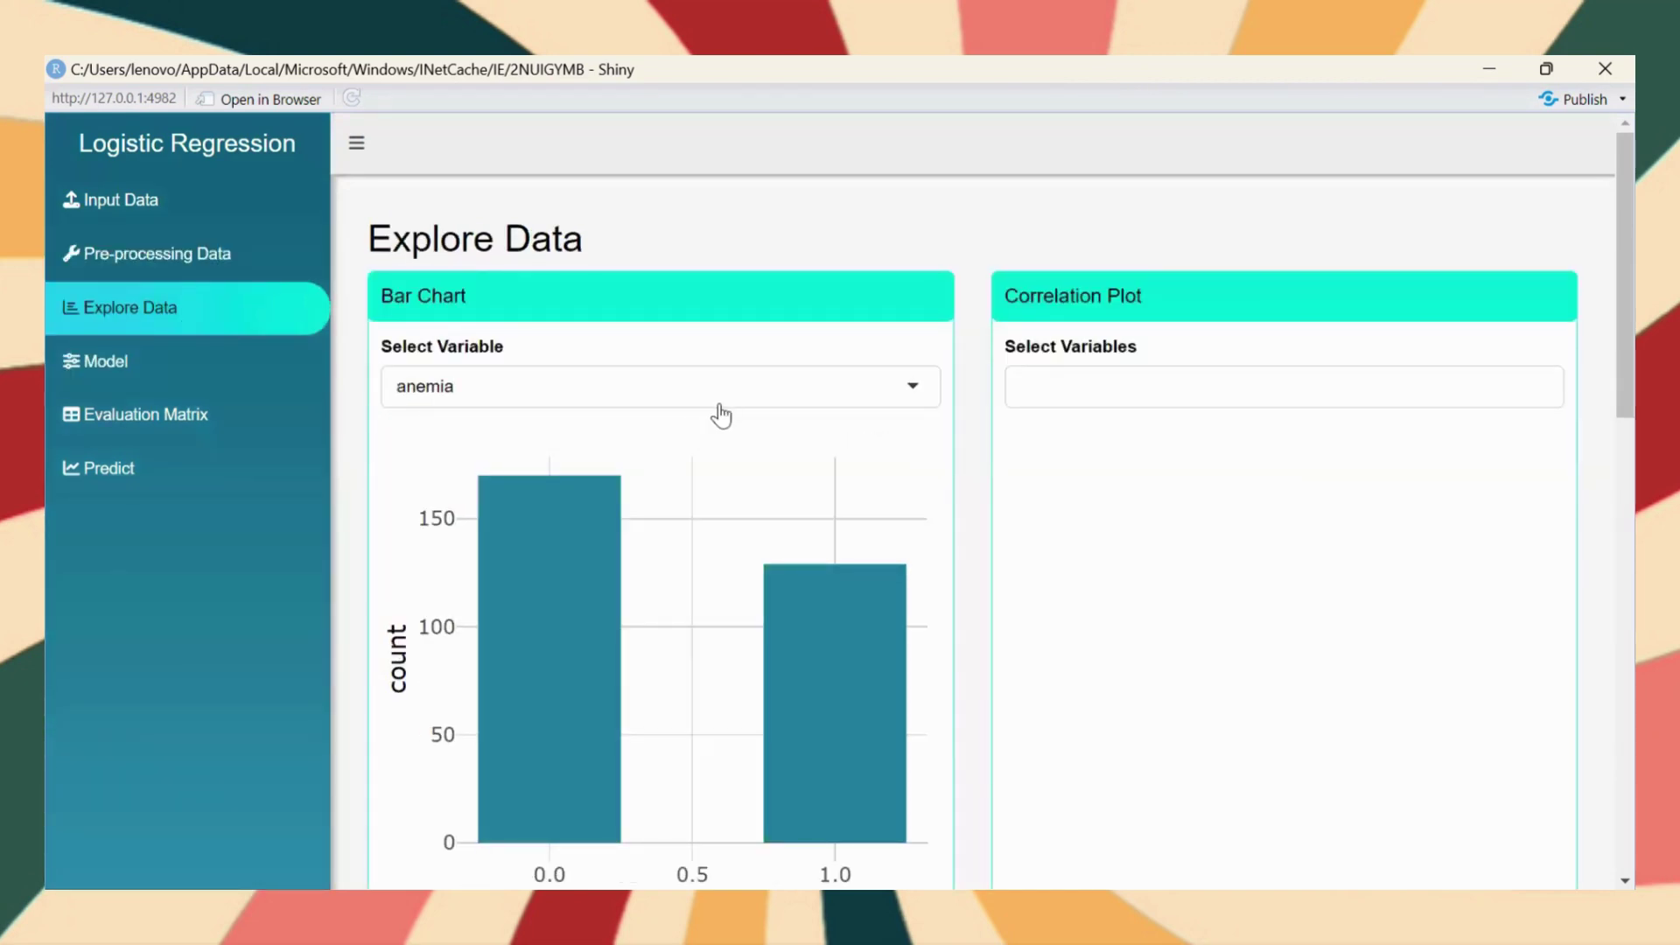
pyautogui.scroll(-1, 720, 412)
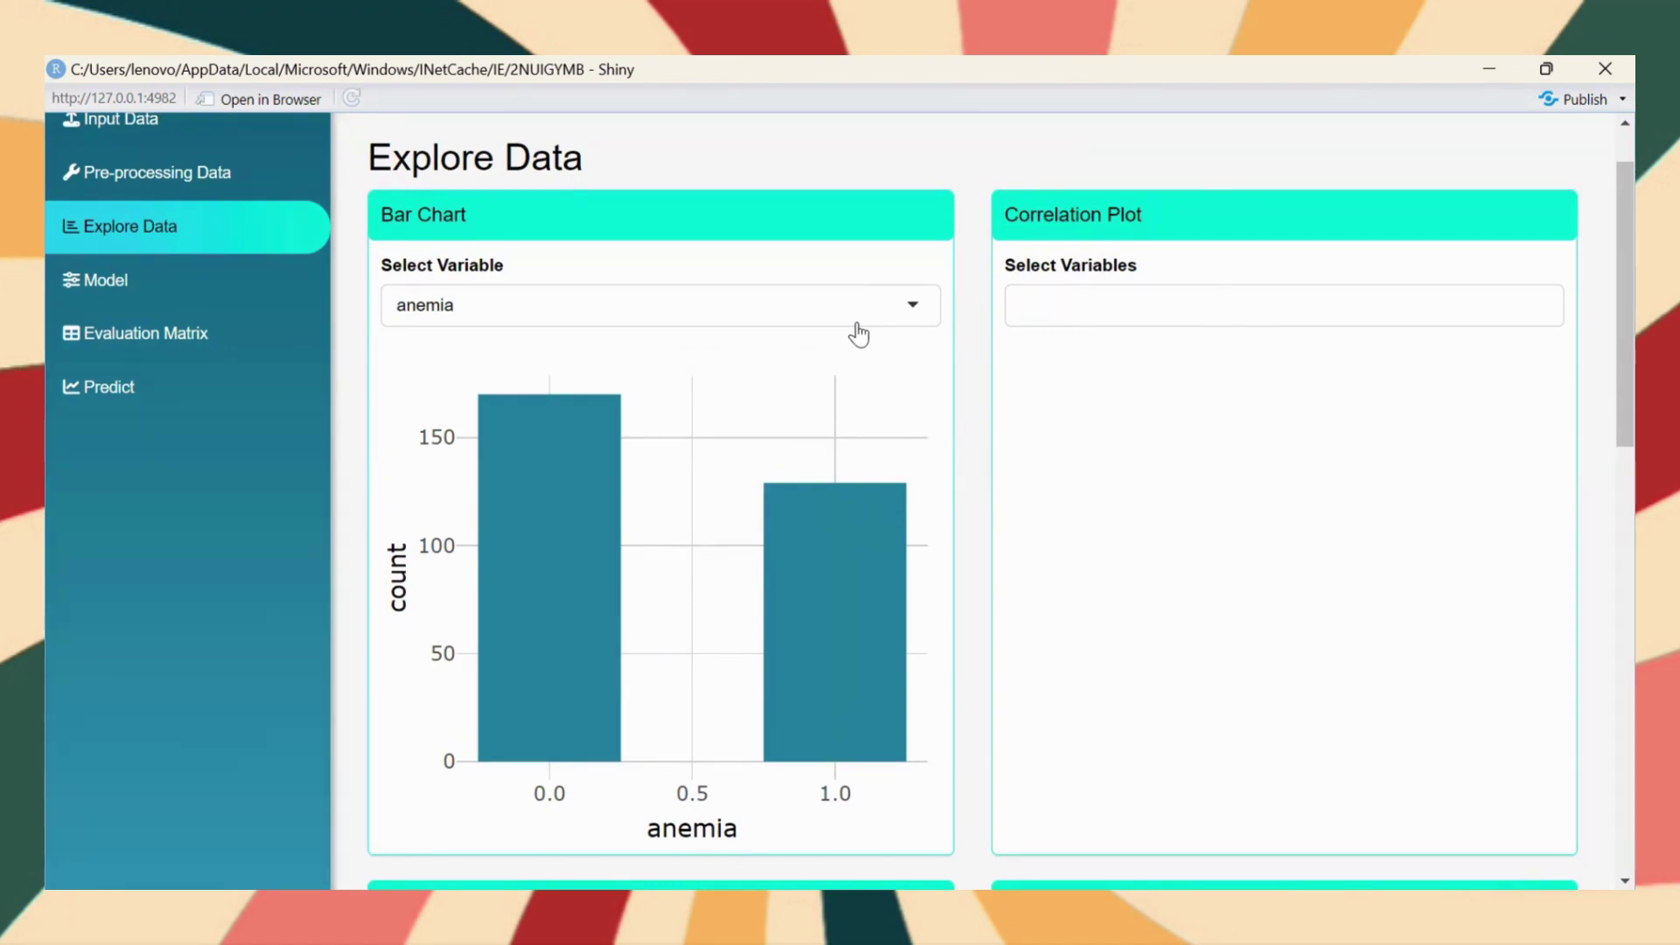
# Switch the bar chart's variable to diabetes
pyautogui.click(858, 315)
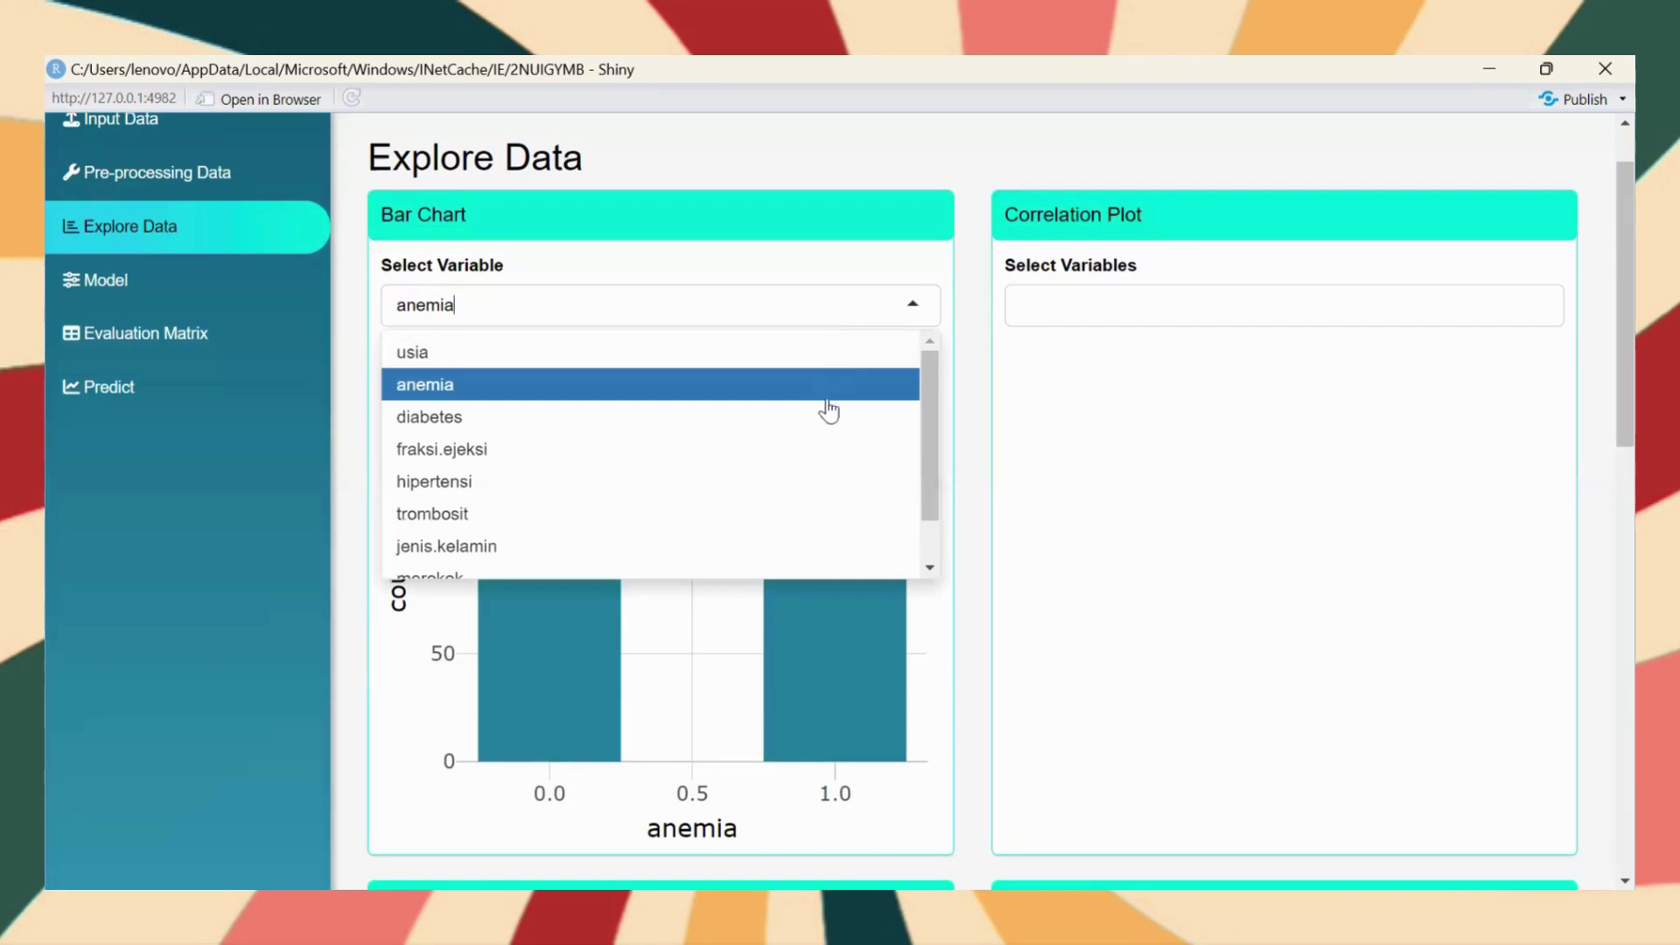
pyautogui.scroll(-1, 828, 409)
pyautogui.scroll(1, 829, 410)
pyautogui.scroll(-1, 829, 410)
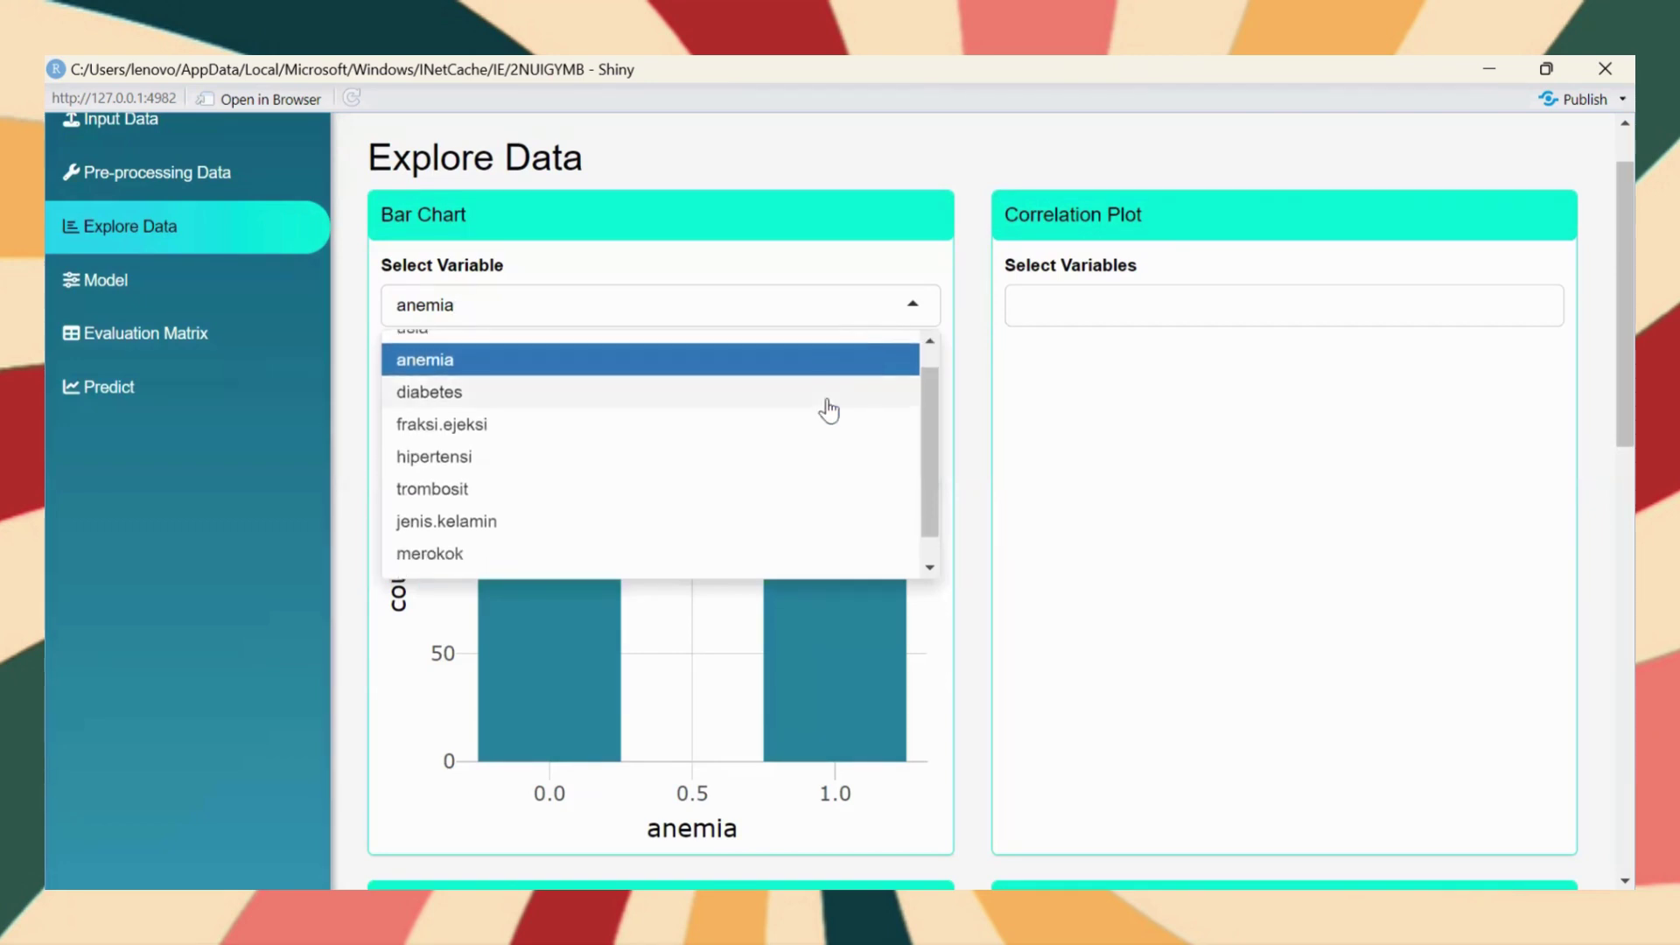
pyautogui.click(792, 391)
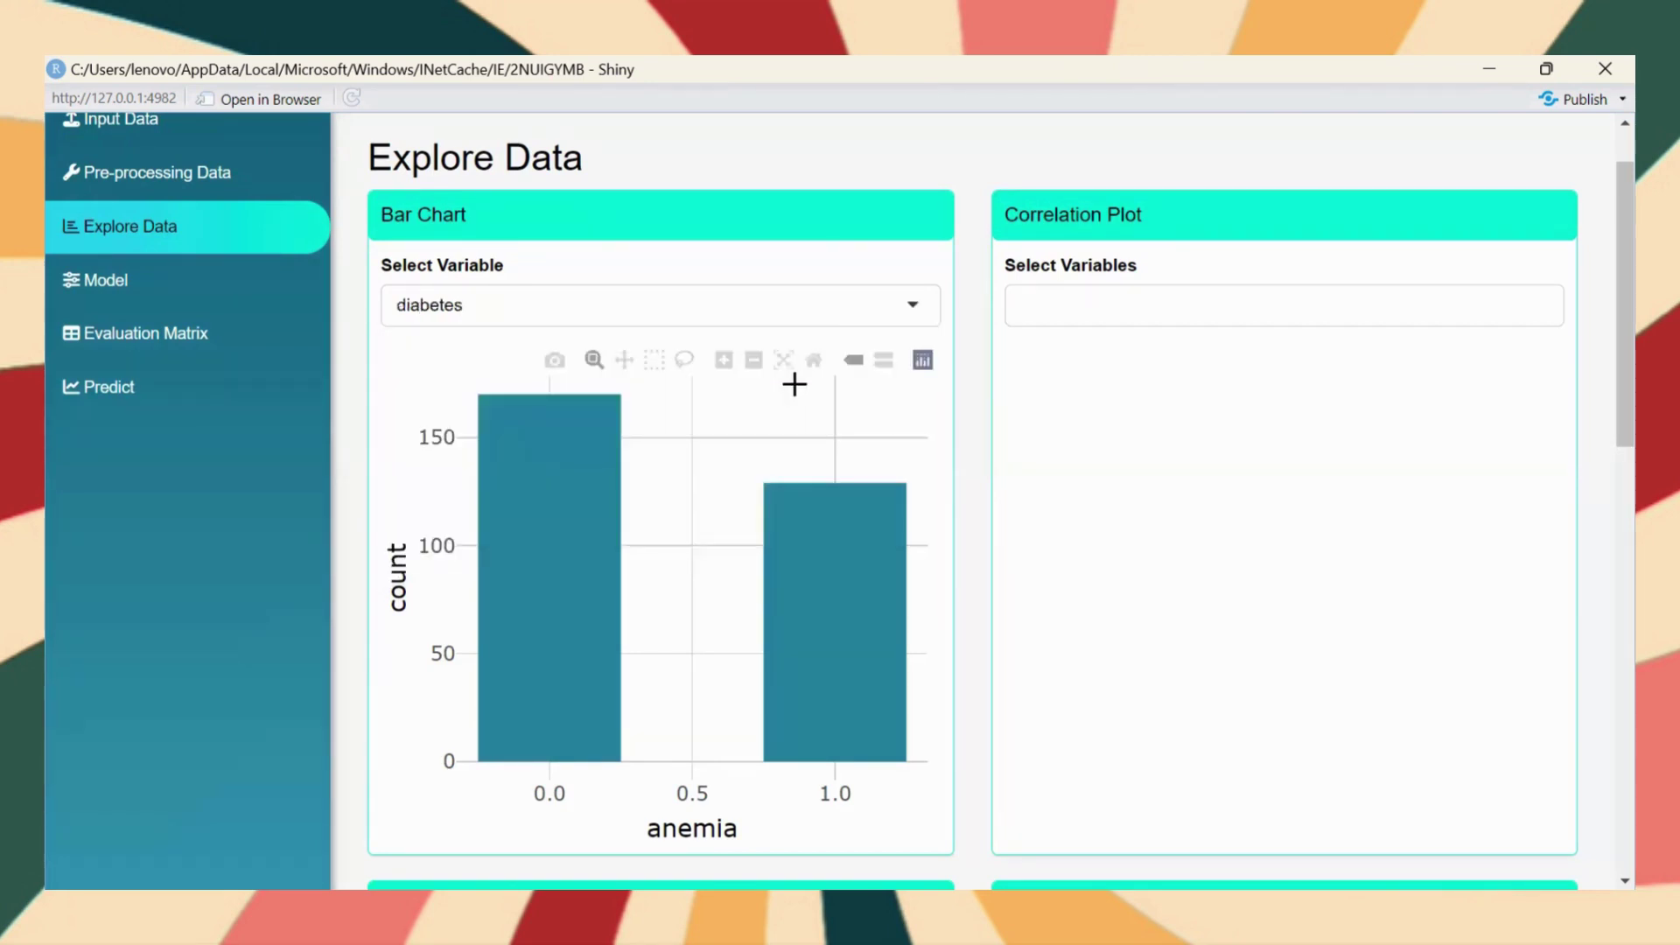
# Plot the serangan.jantung variable in the bar chart and inspect its distribution
pyautogui.click(746, 307)
pyautogui.scroll(-1, 700, 567)
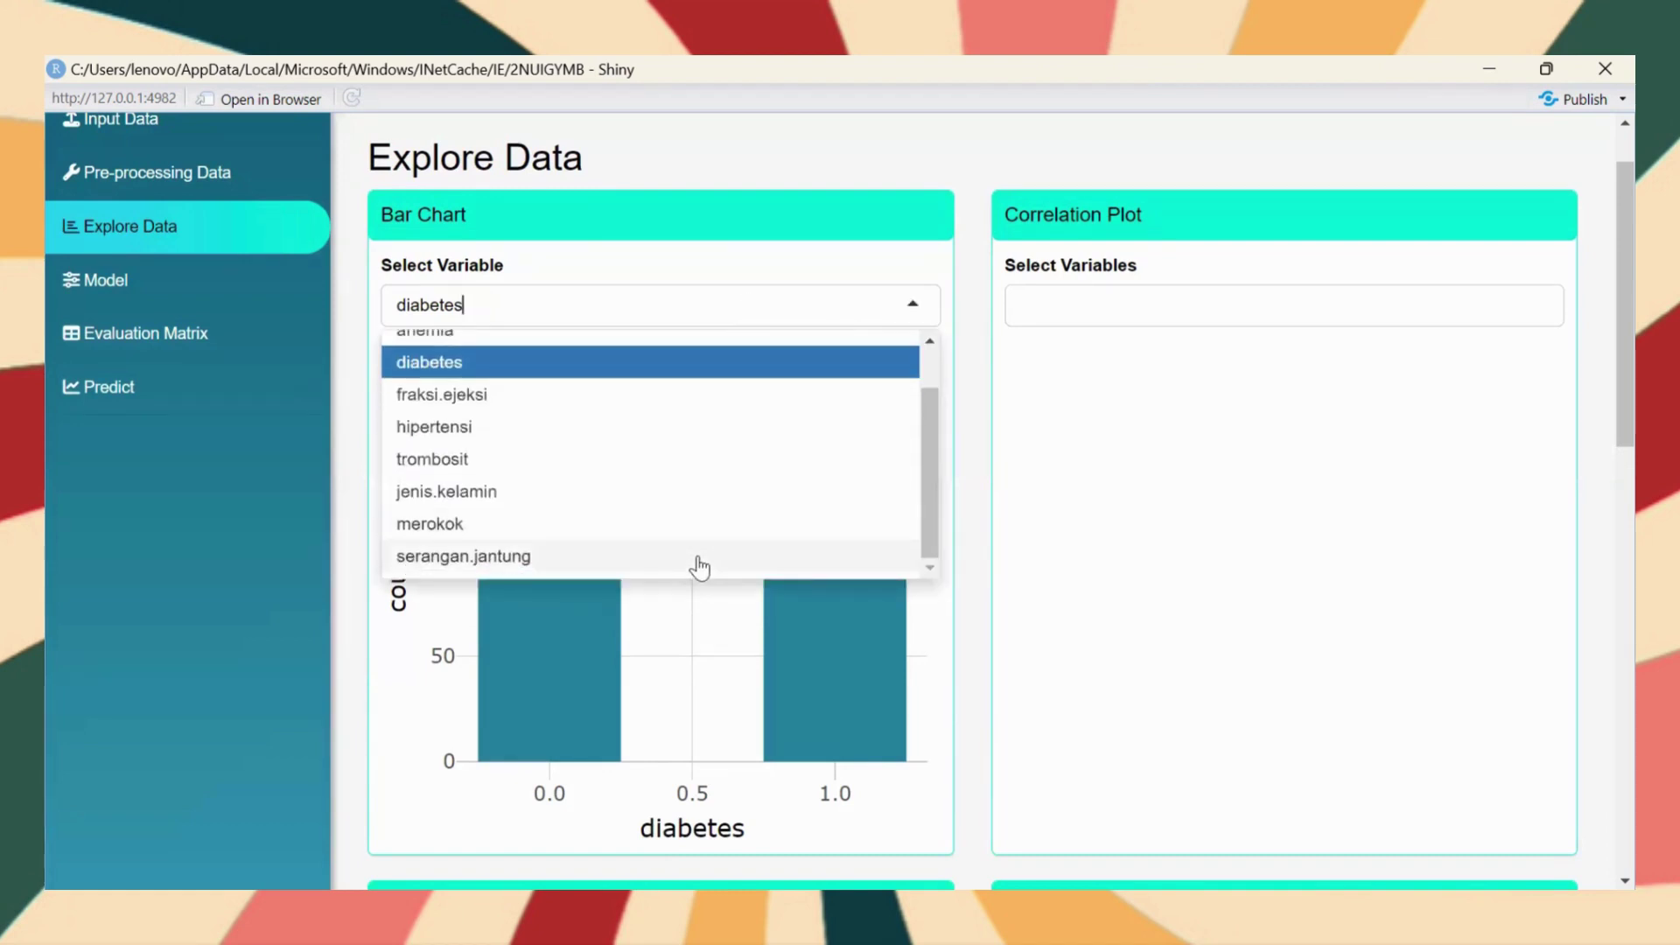
pyautogui.click(676, 560)
pyautogui.scroll(-1, 676, 560)
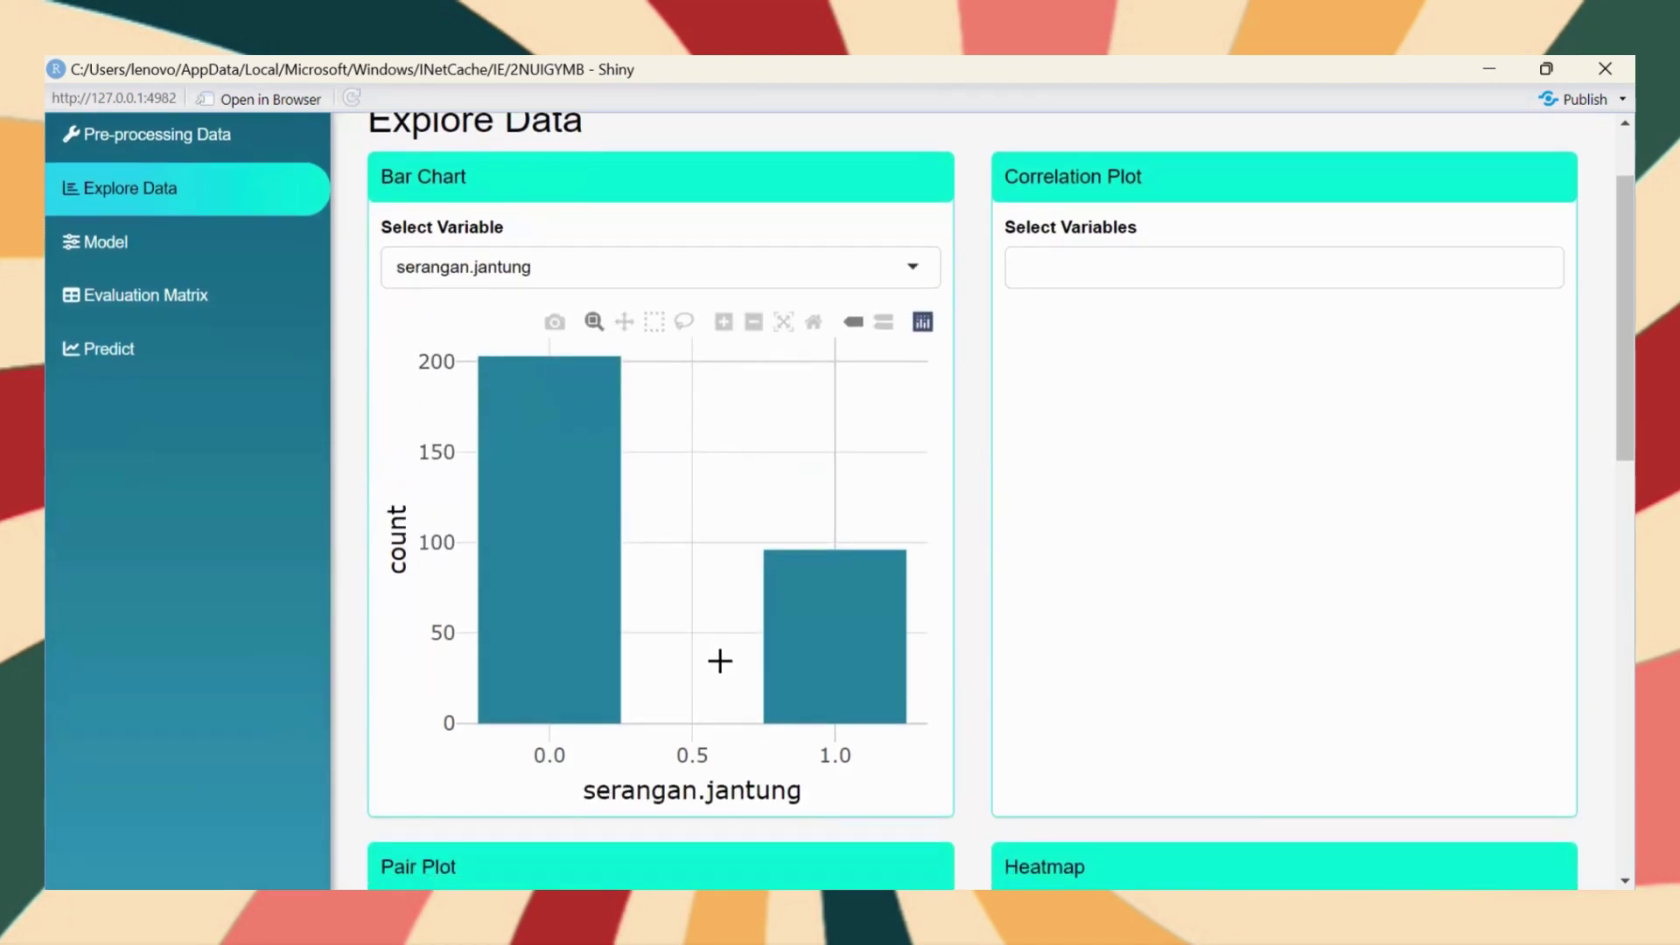
pyautogui.scroll(-1, 719, 661)
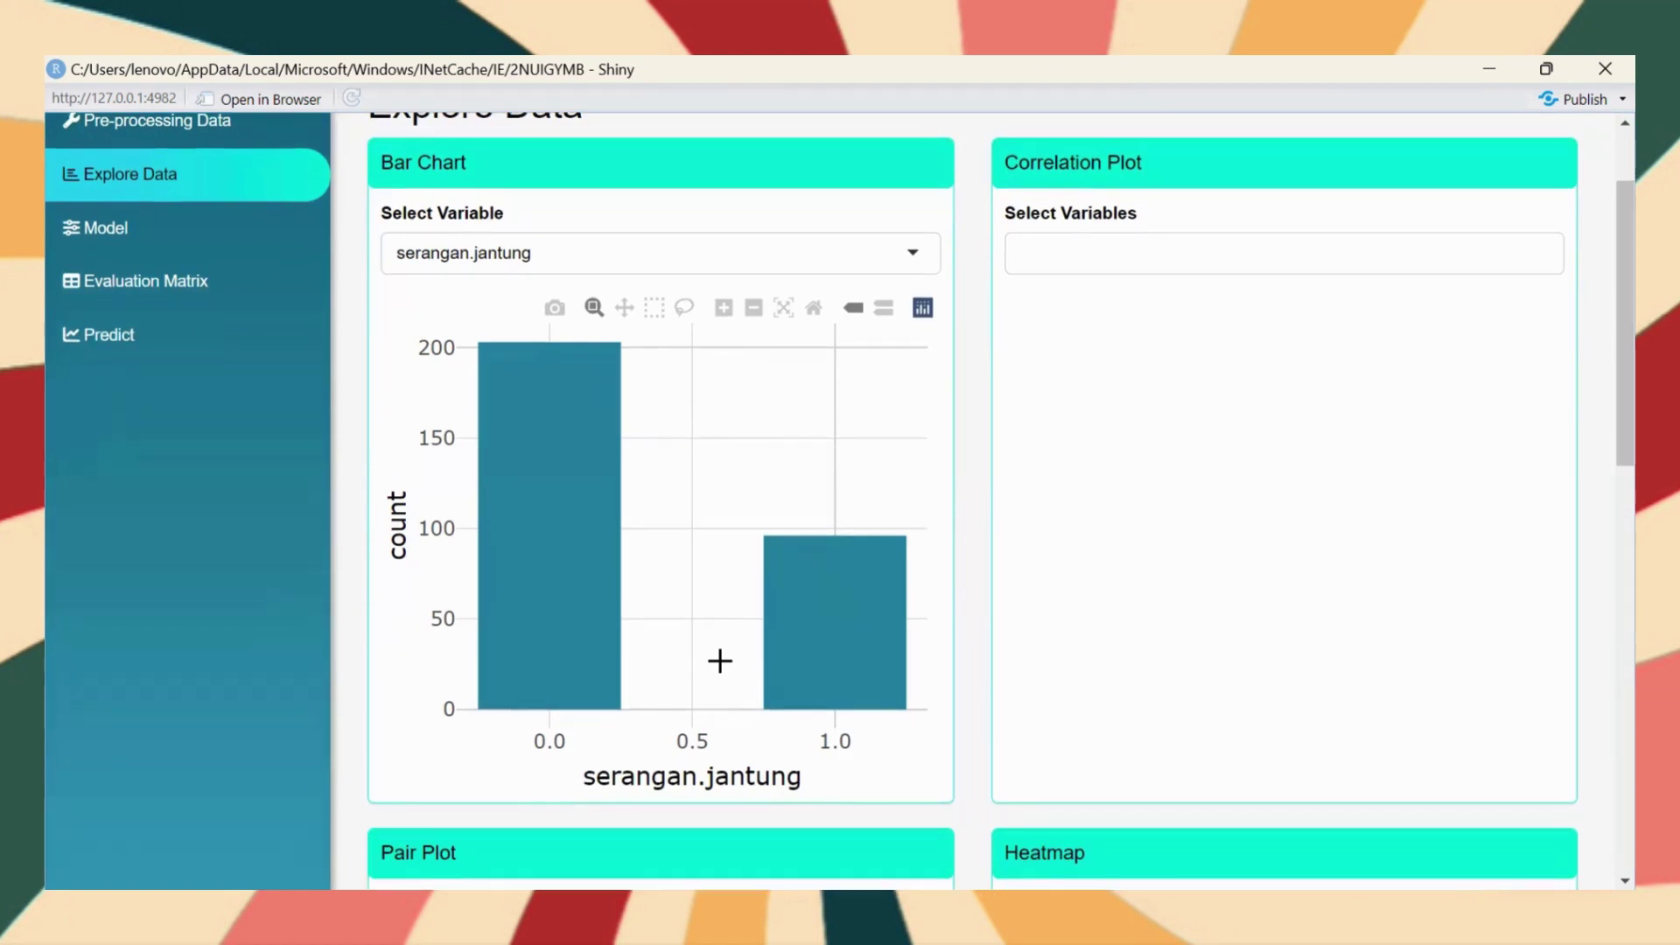
# Build a correlation plot of usia, fraksi.ejeksi and trombosit and review it
pyautogui.scroll(1, 720, 661)
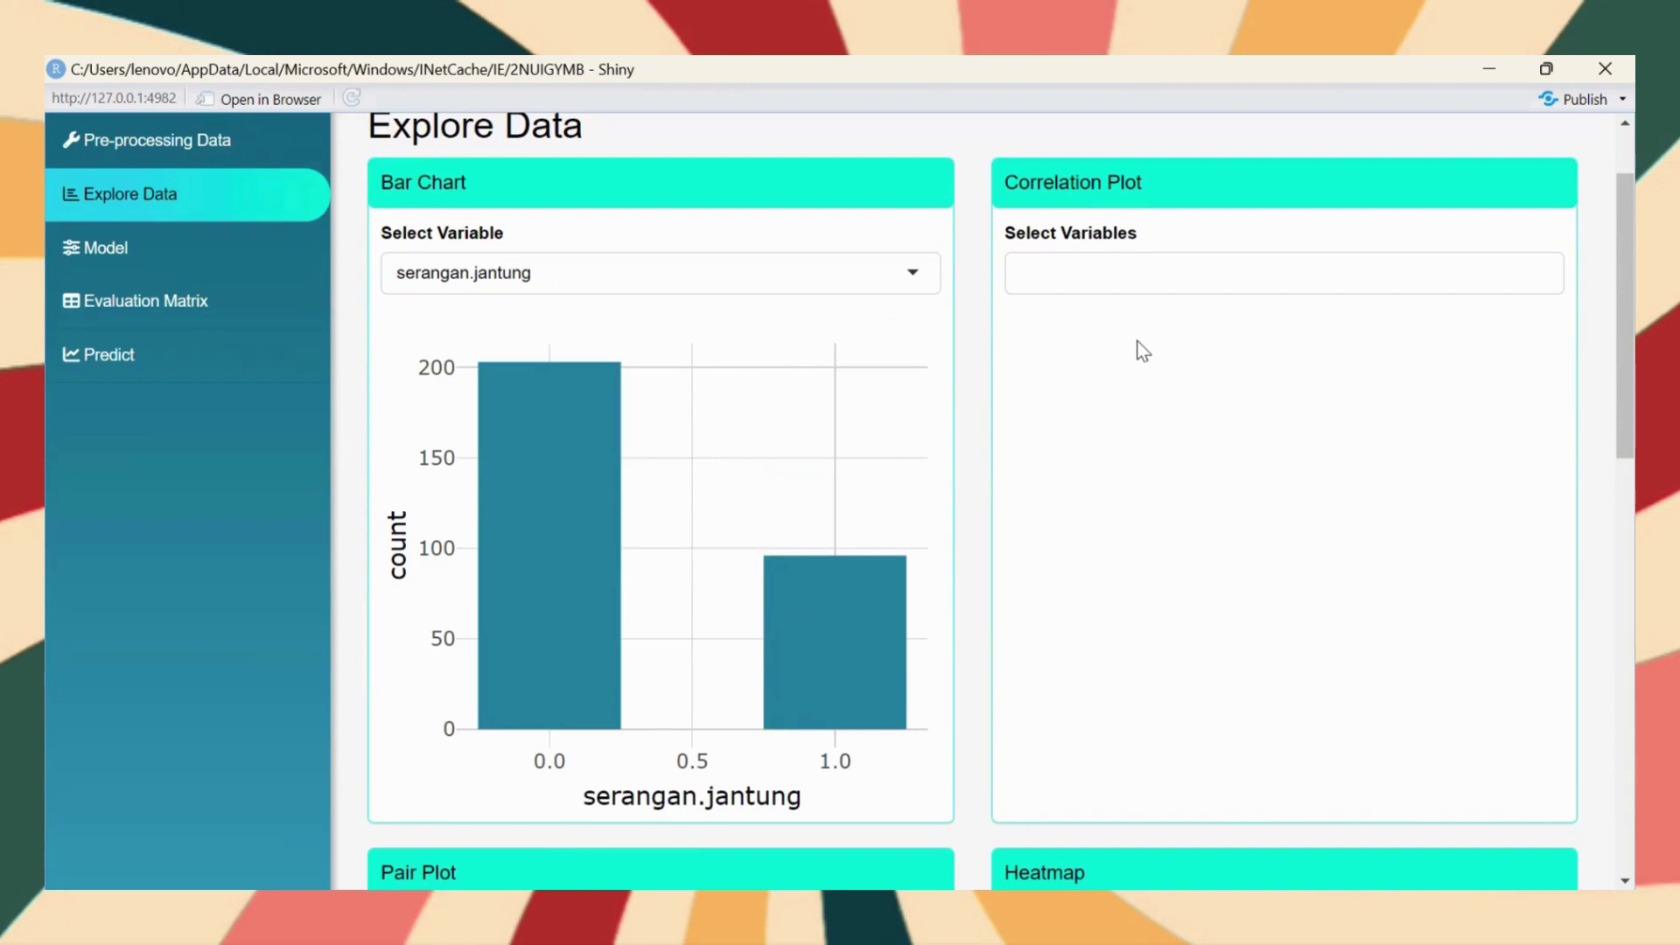
pyautogui.click(1117, 287)
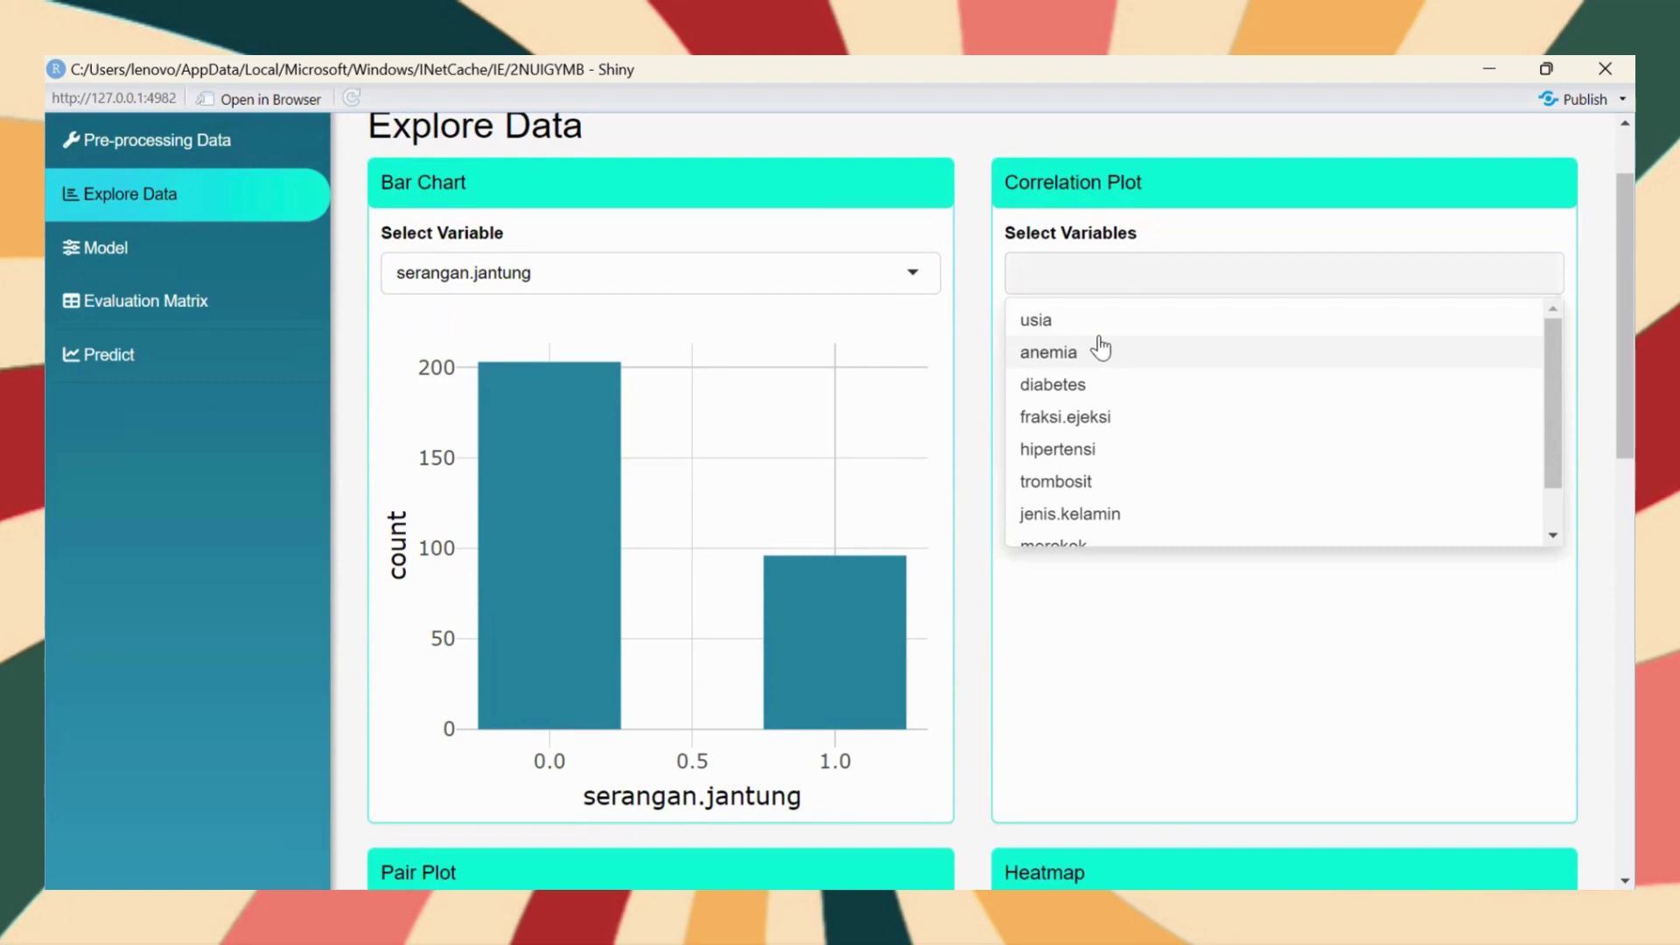
pyautogui.click(1085, 318)
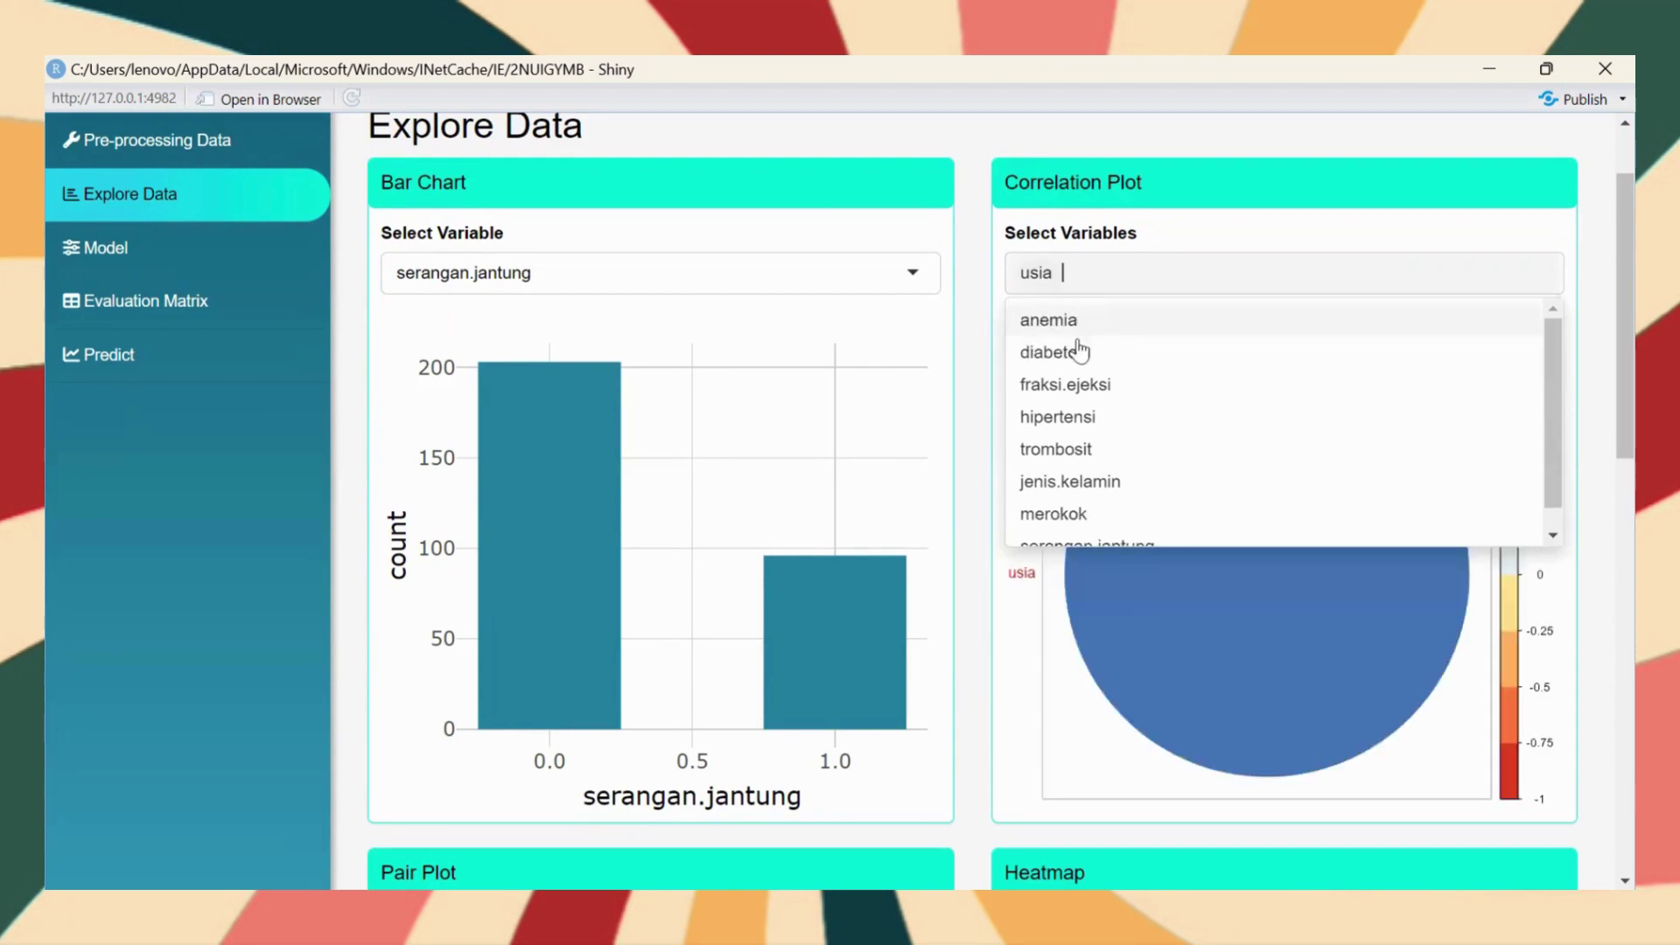
pyautogui.click(1076, 385)
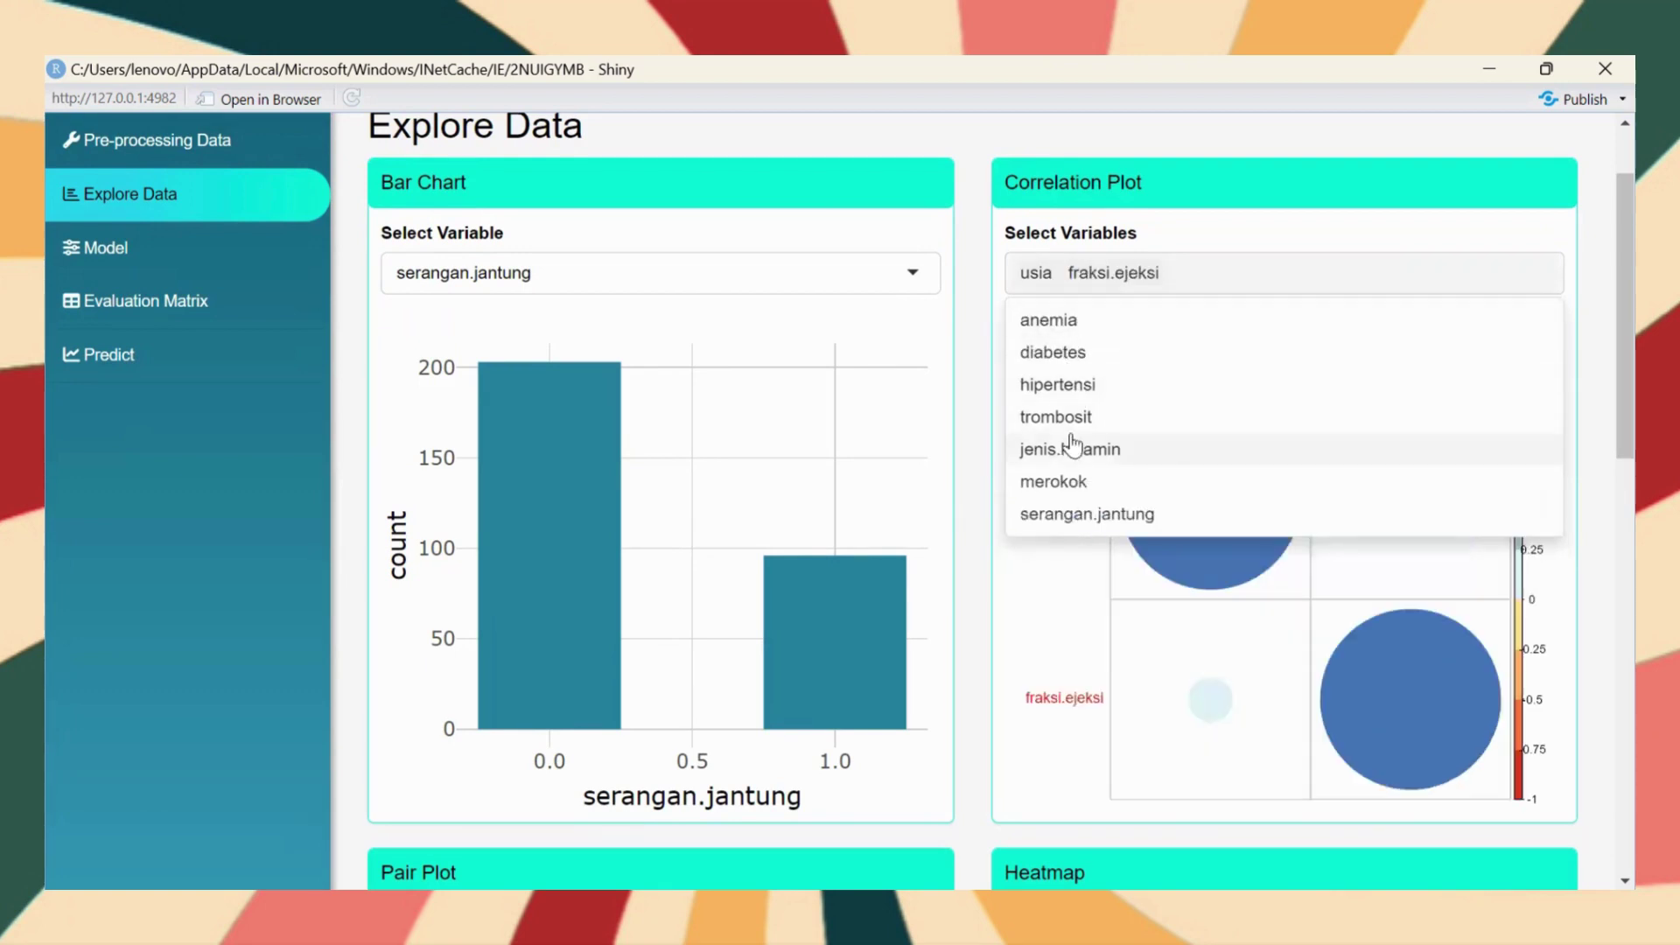
pyautogui.click(1073, 416)
pyautogui.click(1023, 558)
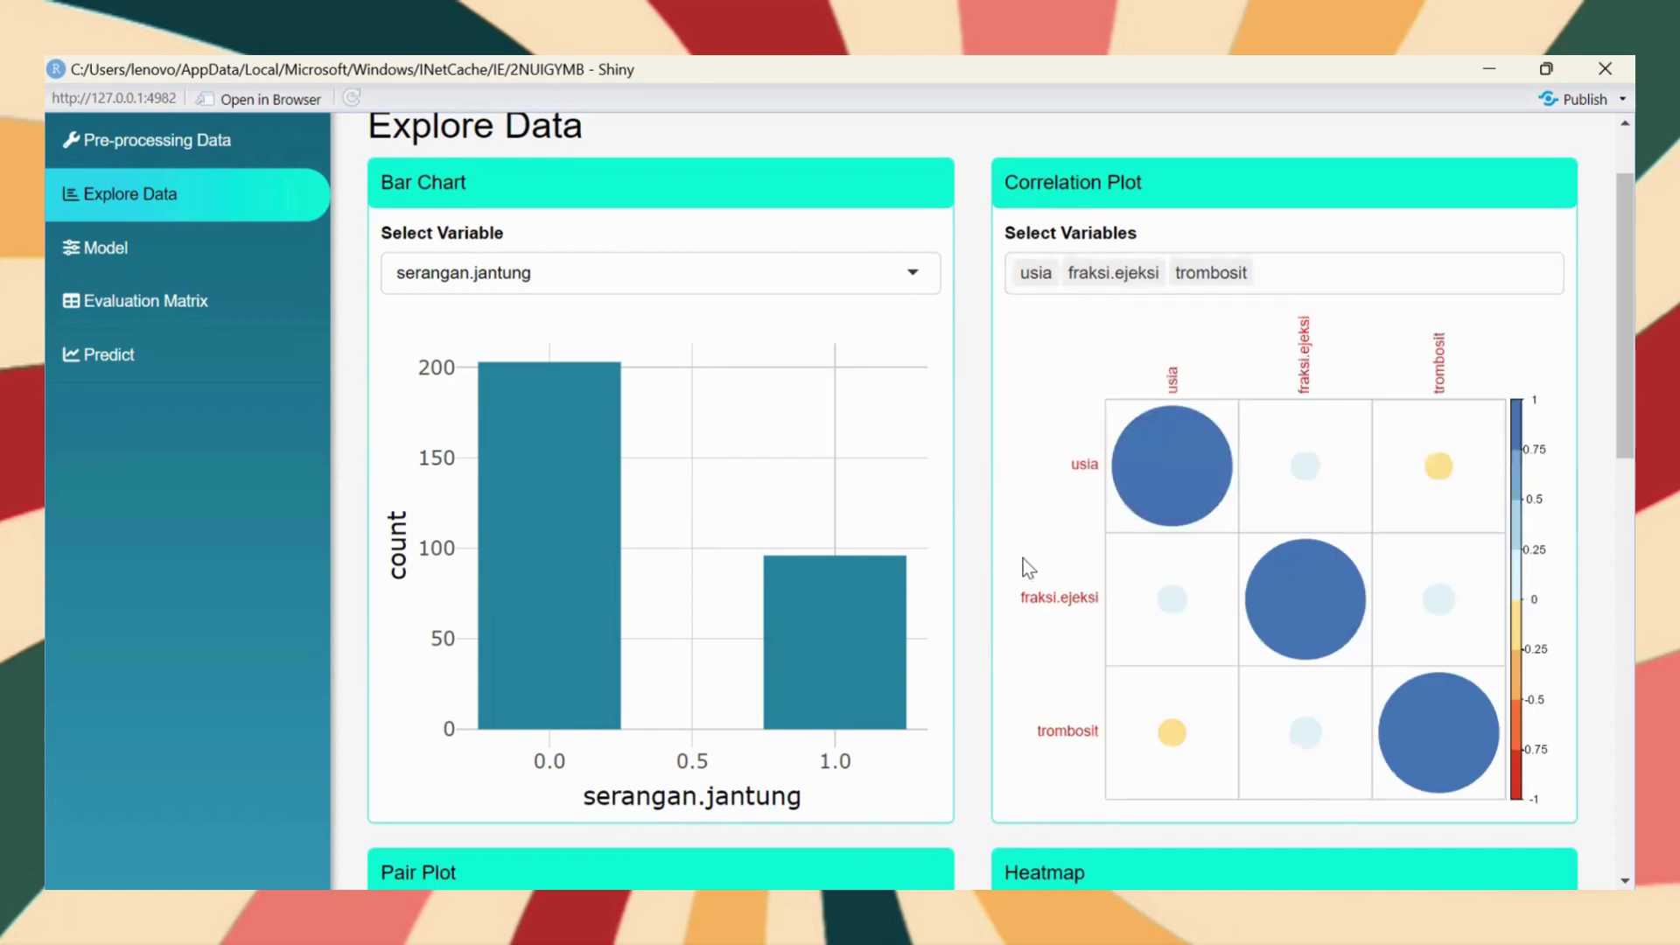
pyautogui.scroll(-1, 1022, 559)
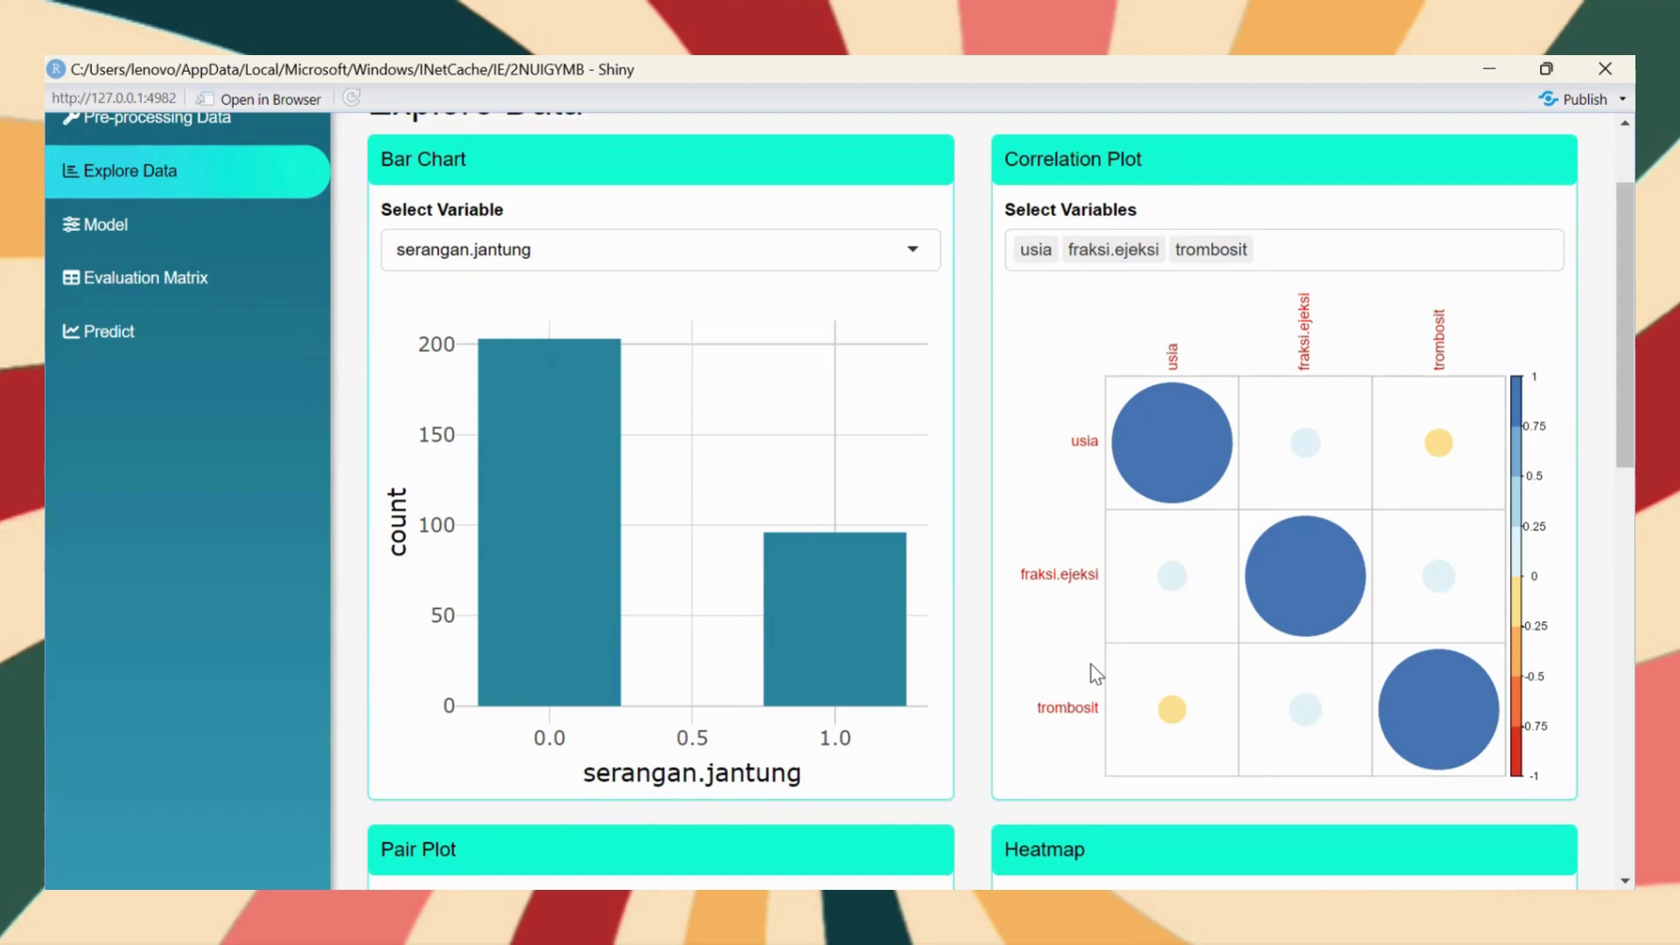
pyautogui.scroll(-1, 1096, 674)
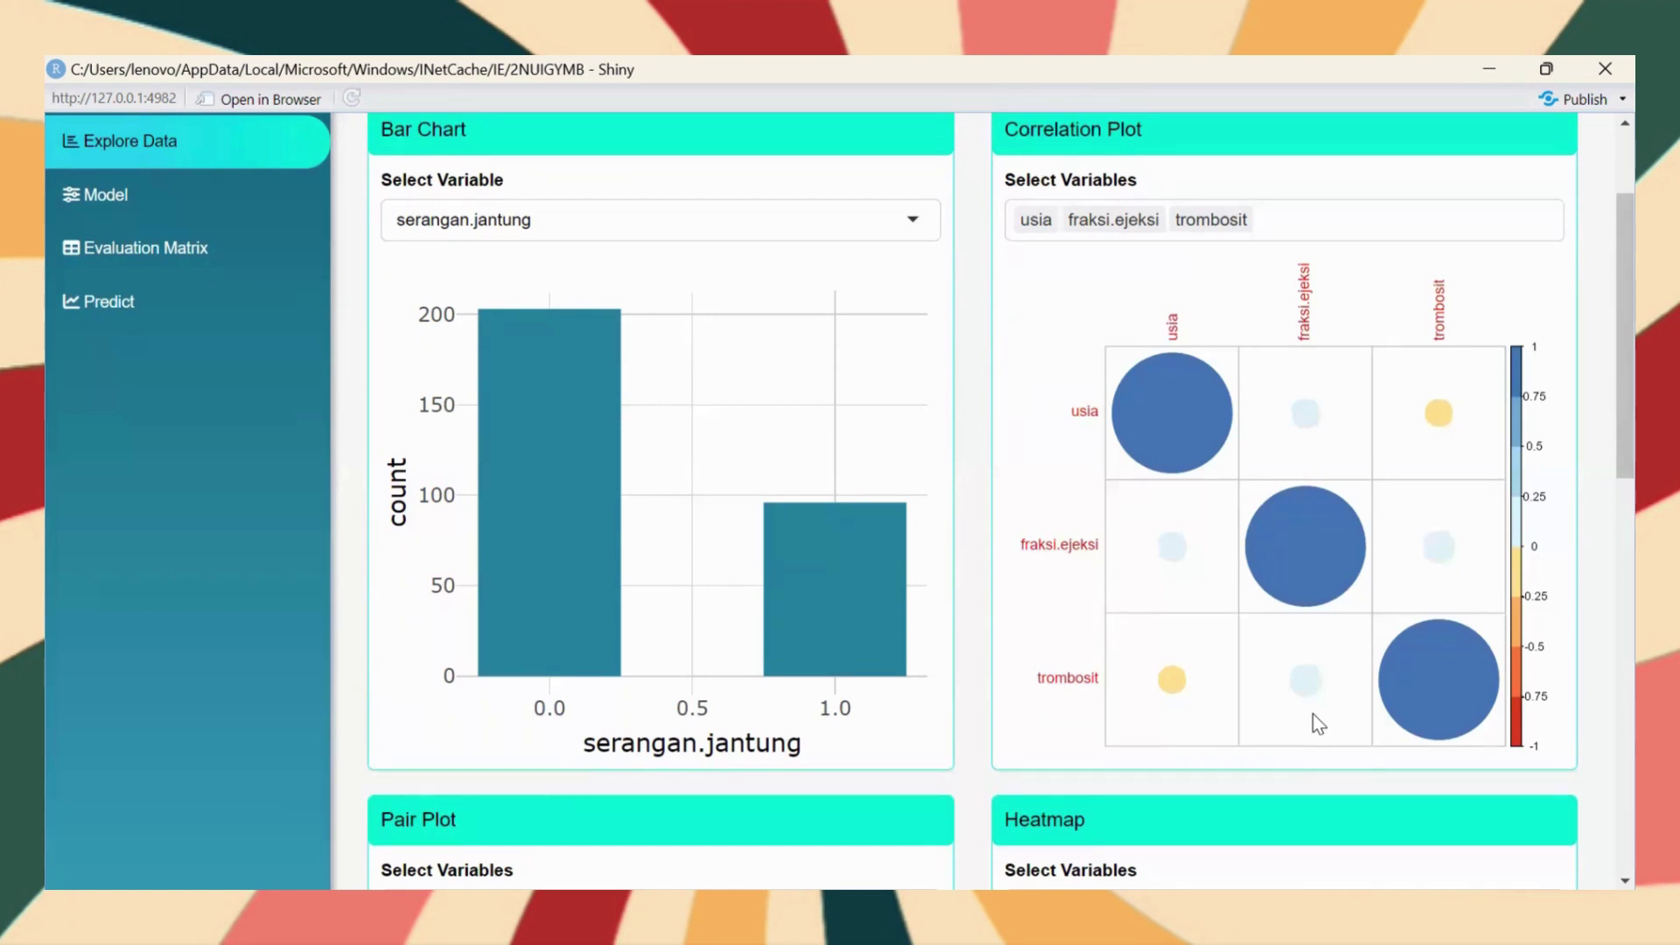
pyautogui.scroll(-6, 1319, 725)
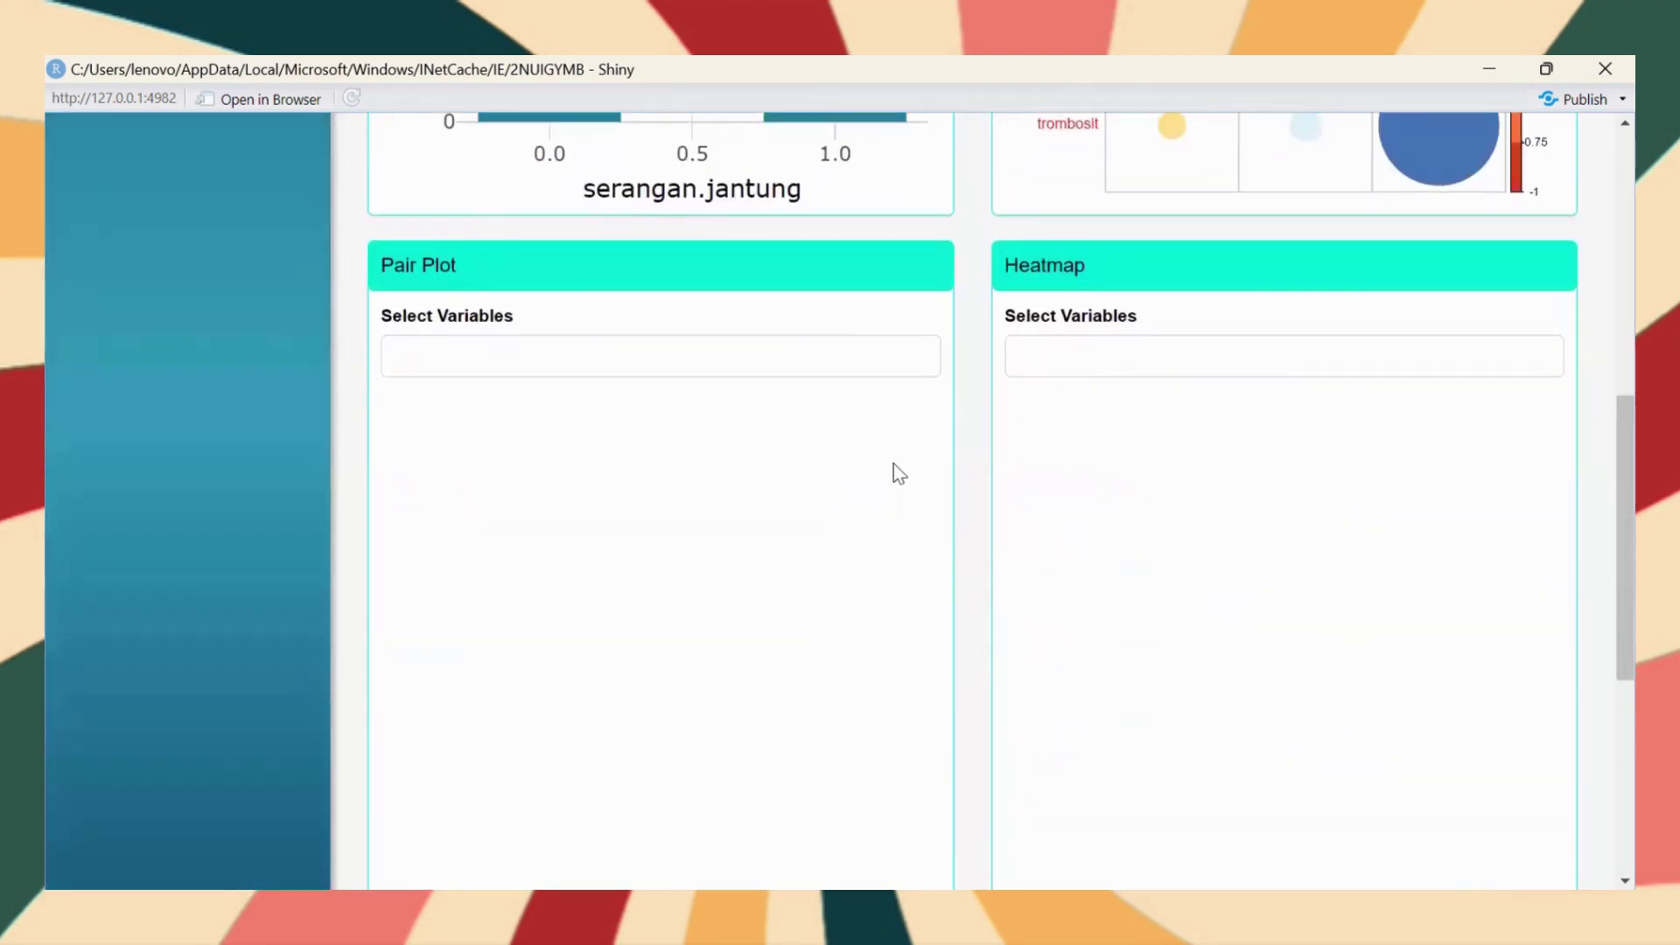
# Build a pair plot of usia, fraksi.ejeksi and trombosit and review their pairwise relationships
pyautogui.click(730, 359)
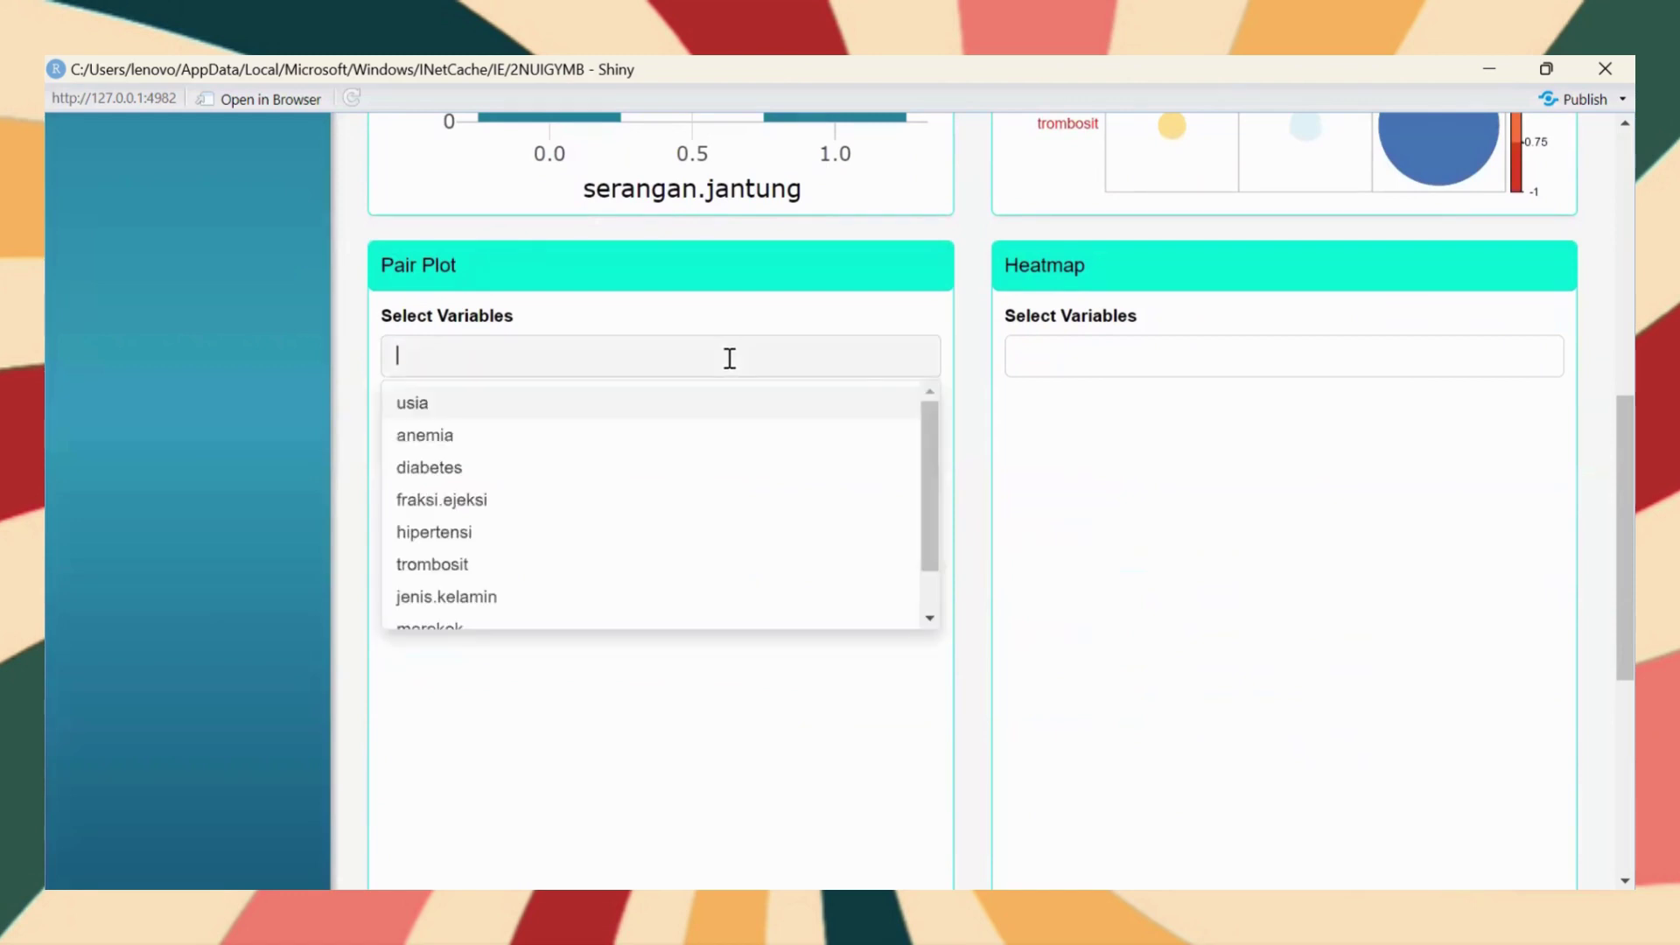
pyautogui.click(684, 411)
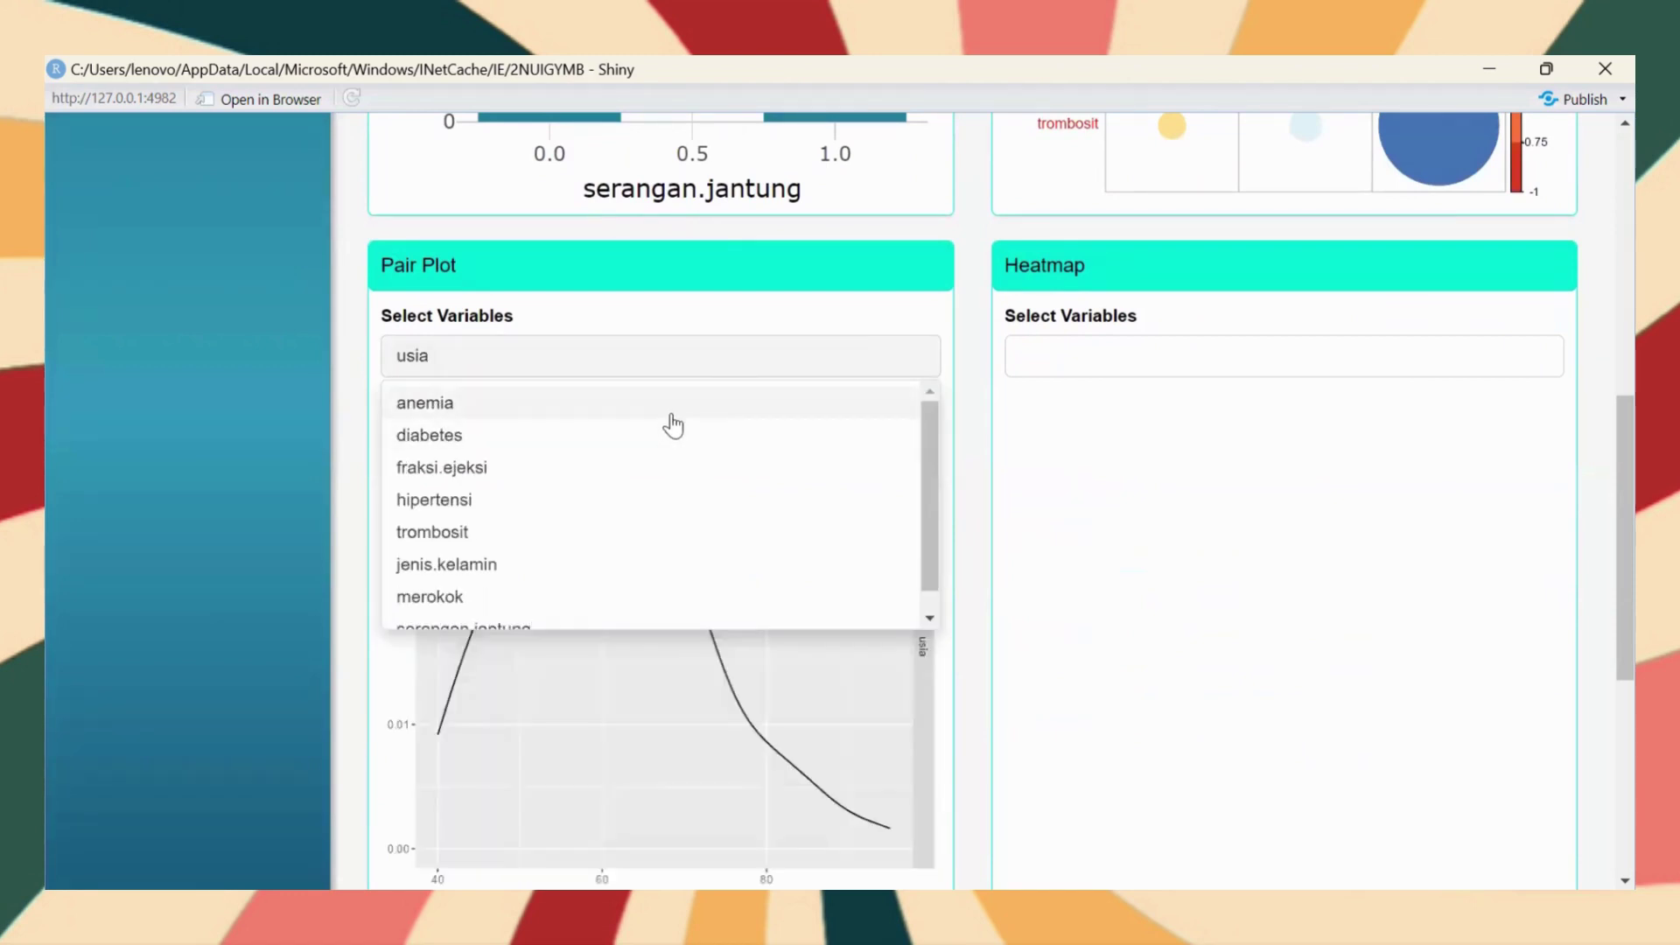
pyautogui.click(638, 468)
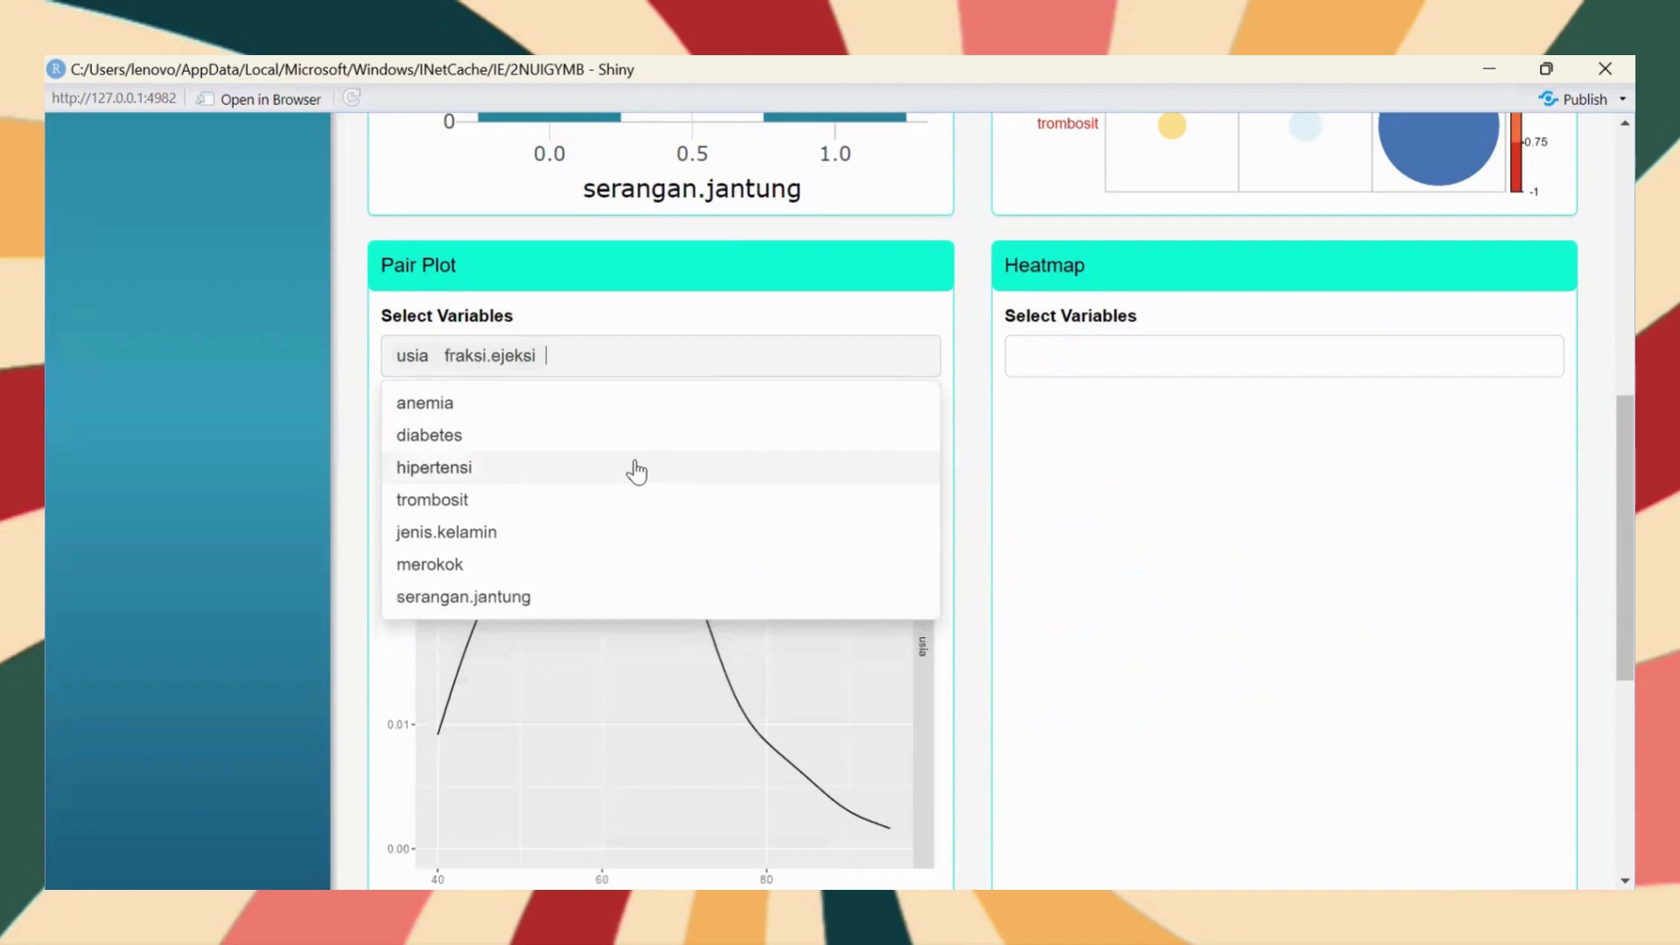
pyautogui.click(617, 507)
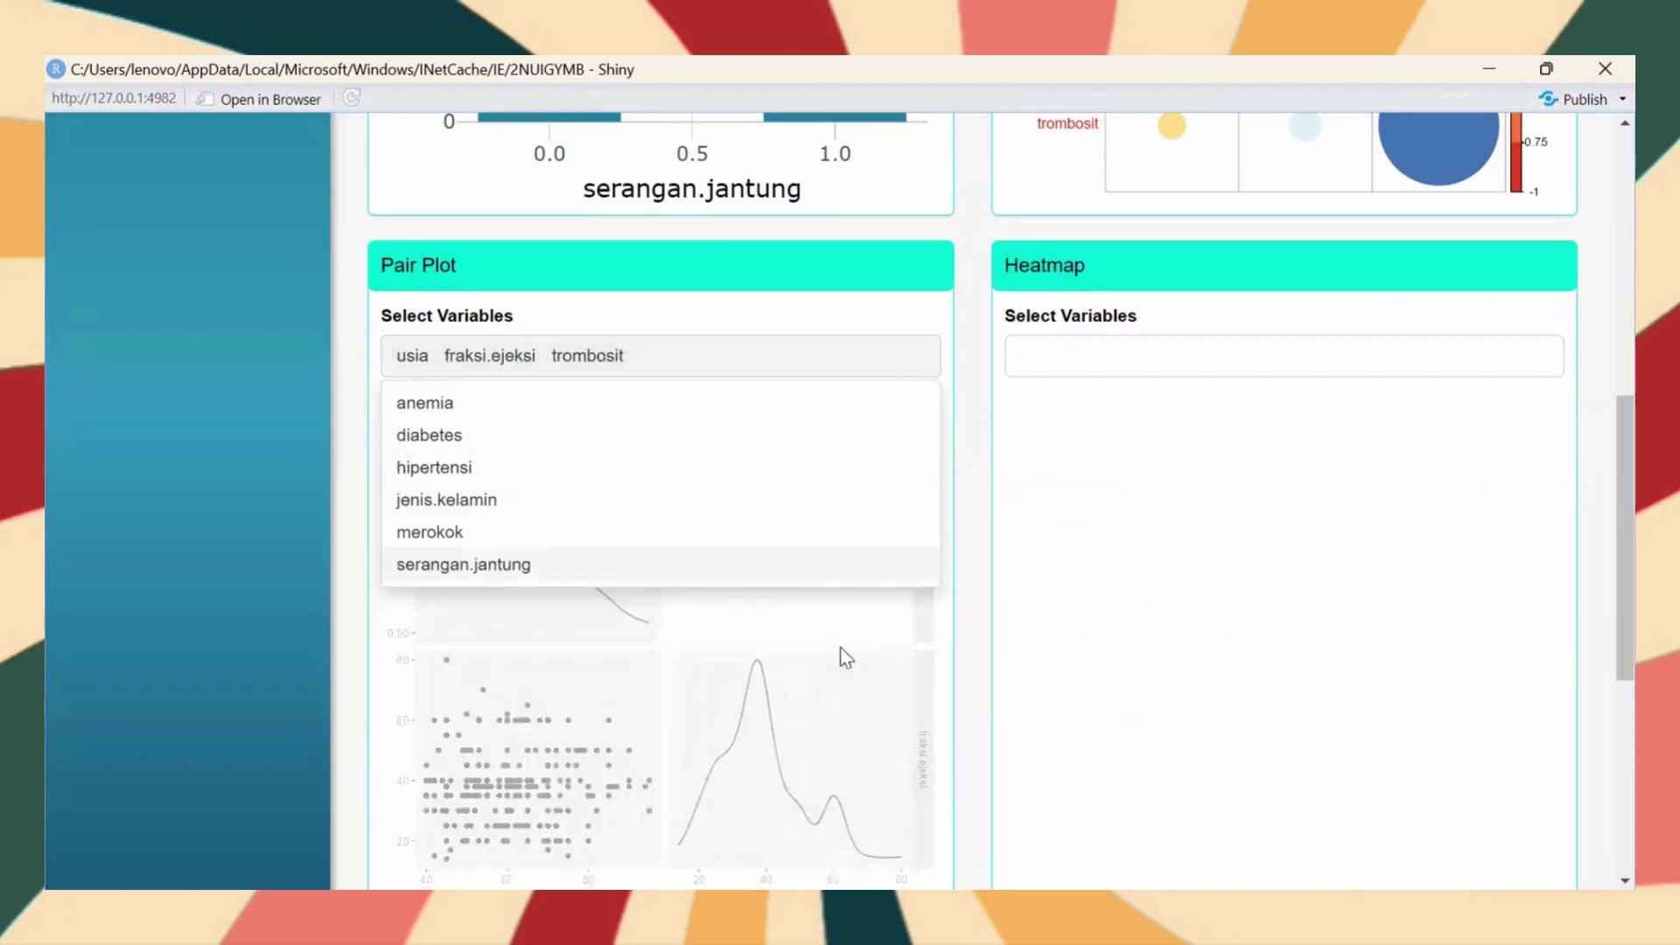
pyautogui.click(932, 648)
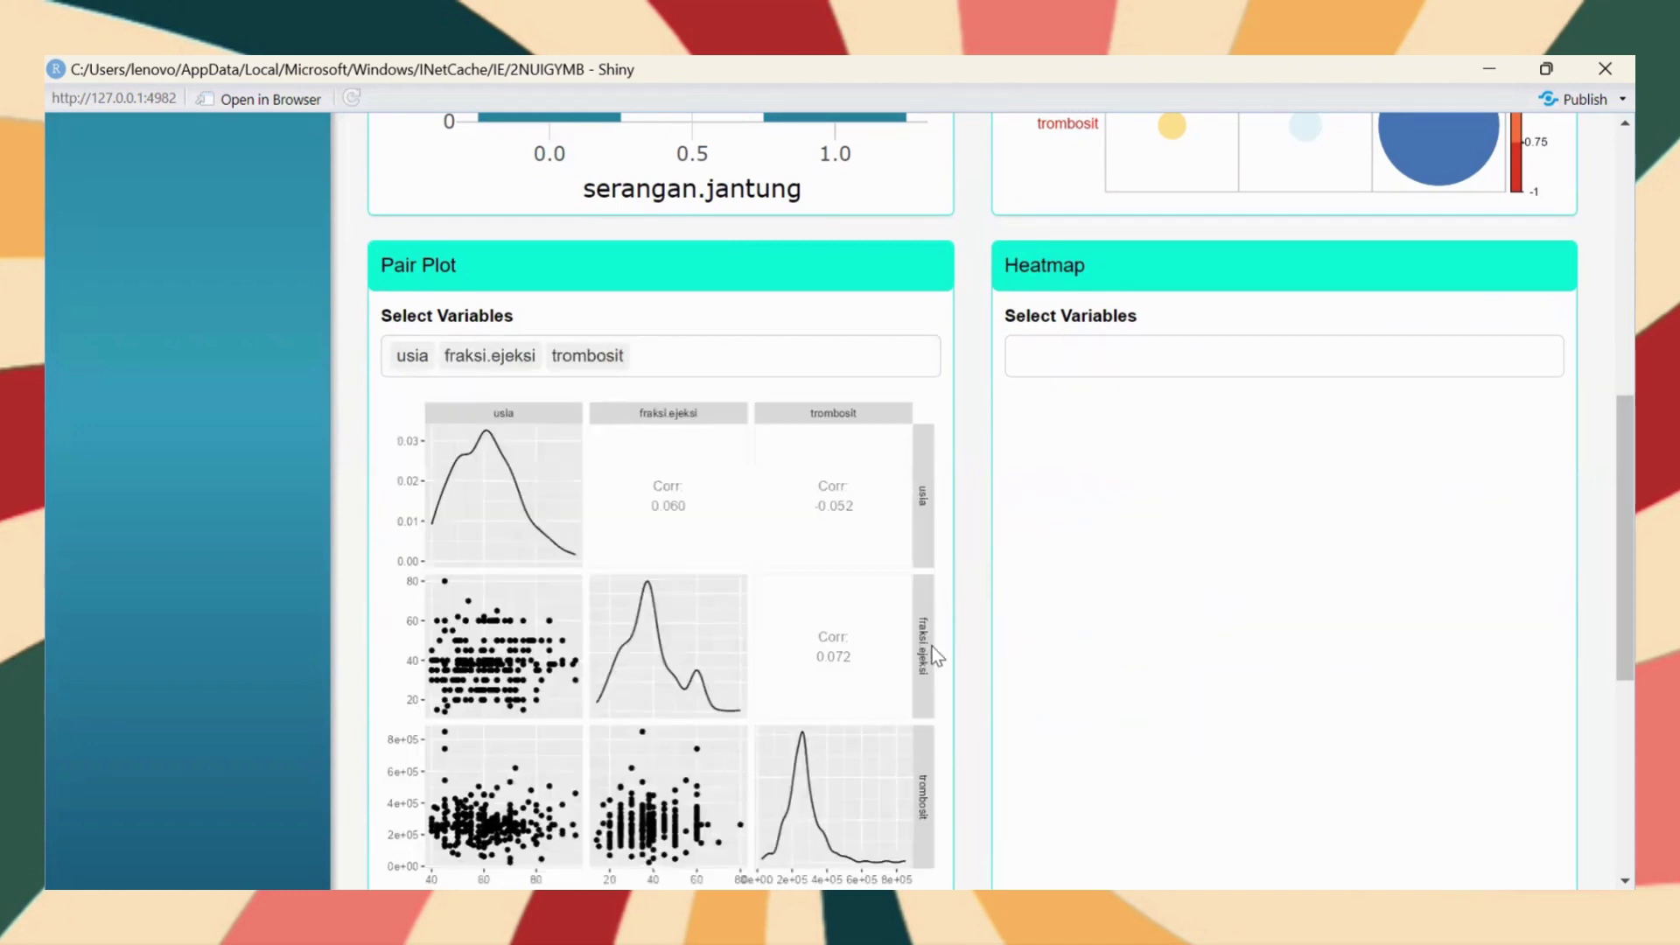
pyautogui.scroll(-1, 932, 647)
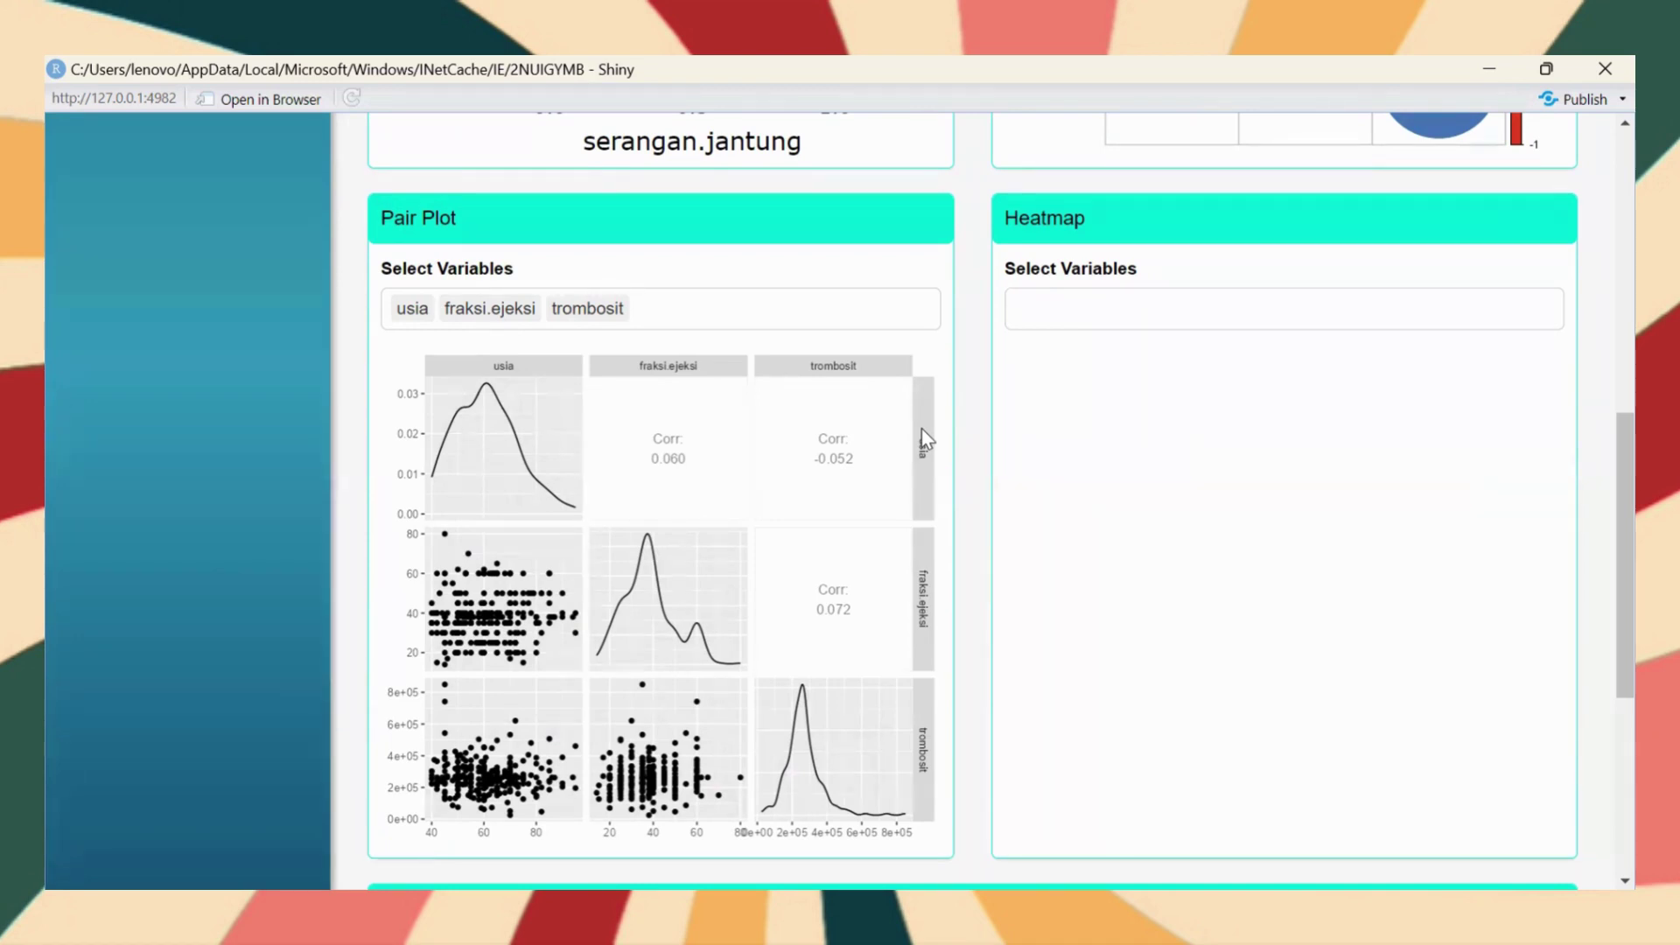
pyautogui.scroll(-1, 926, 438)
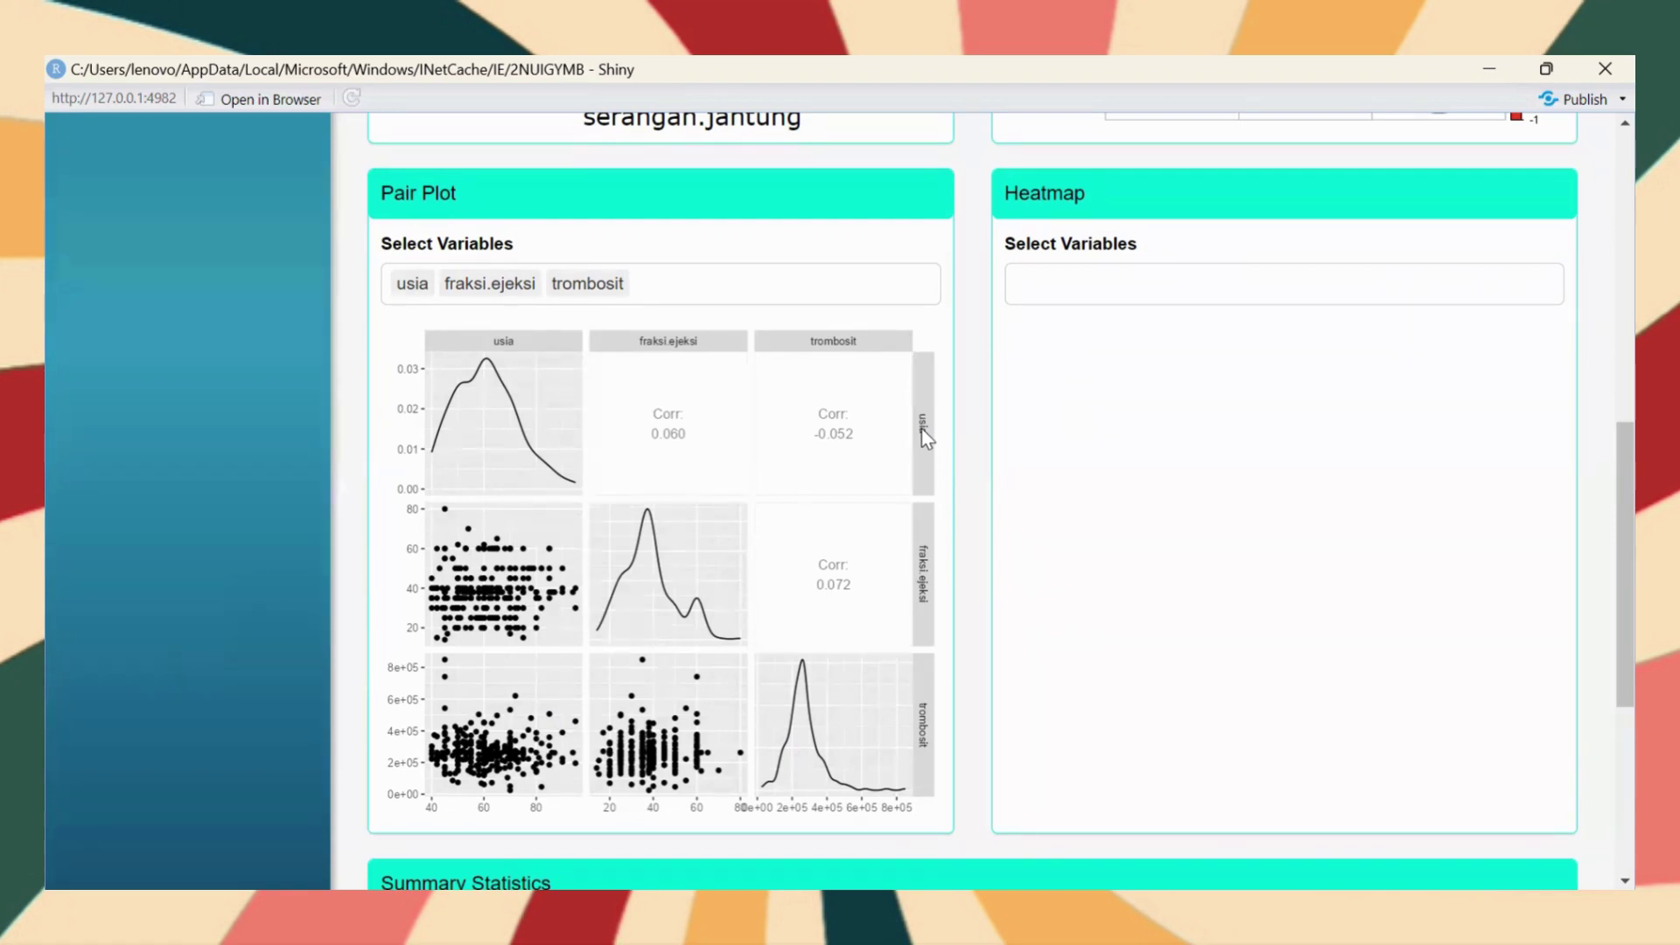
# Generate a heatmap for usia, fraksi.ejeksi and trombosit and inspect it
pyautogui.click(1054, 286)
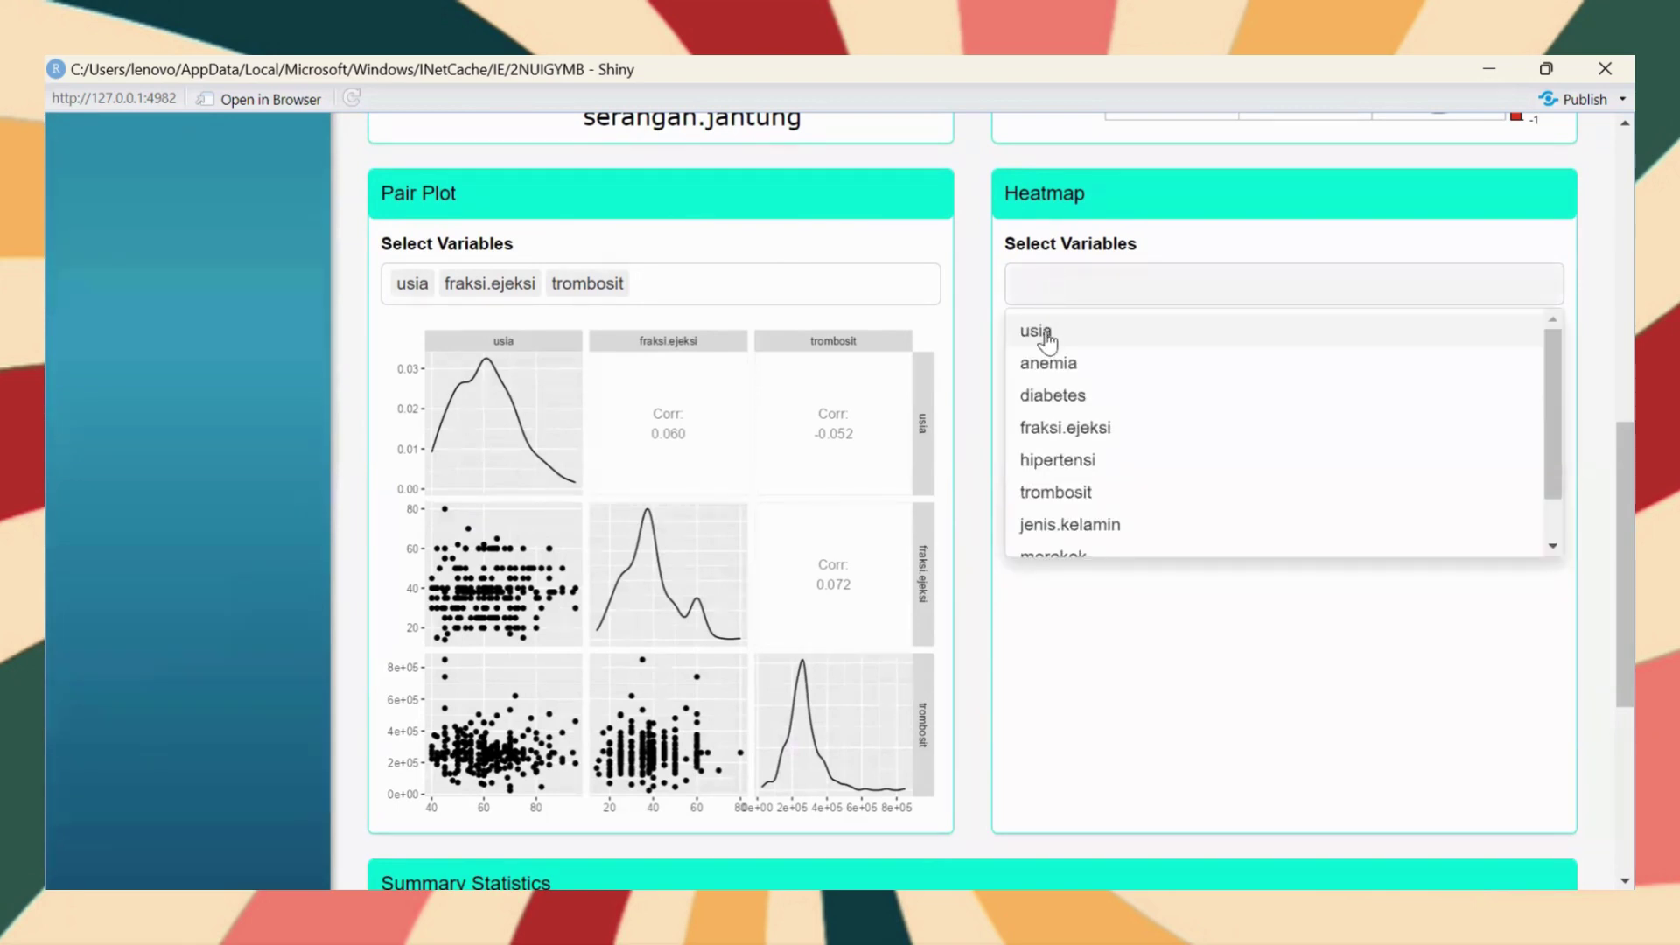
pyautogui.click(1047, 335)
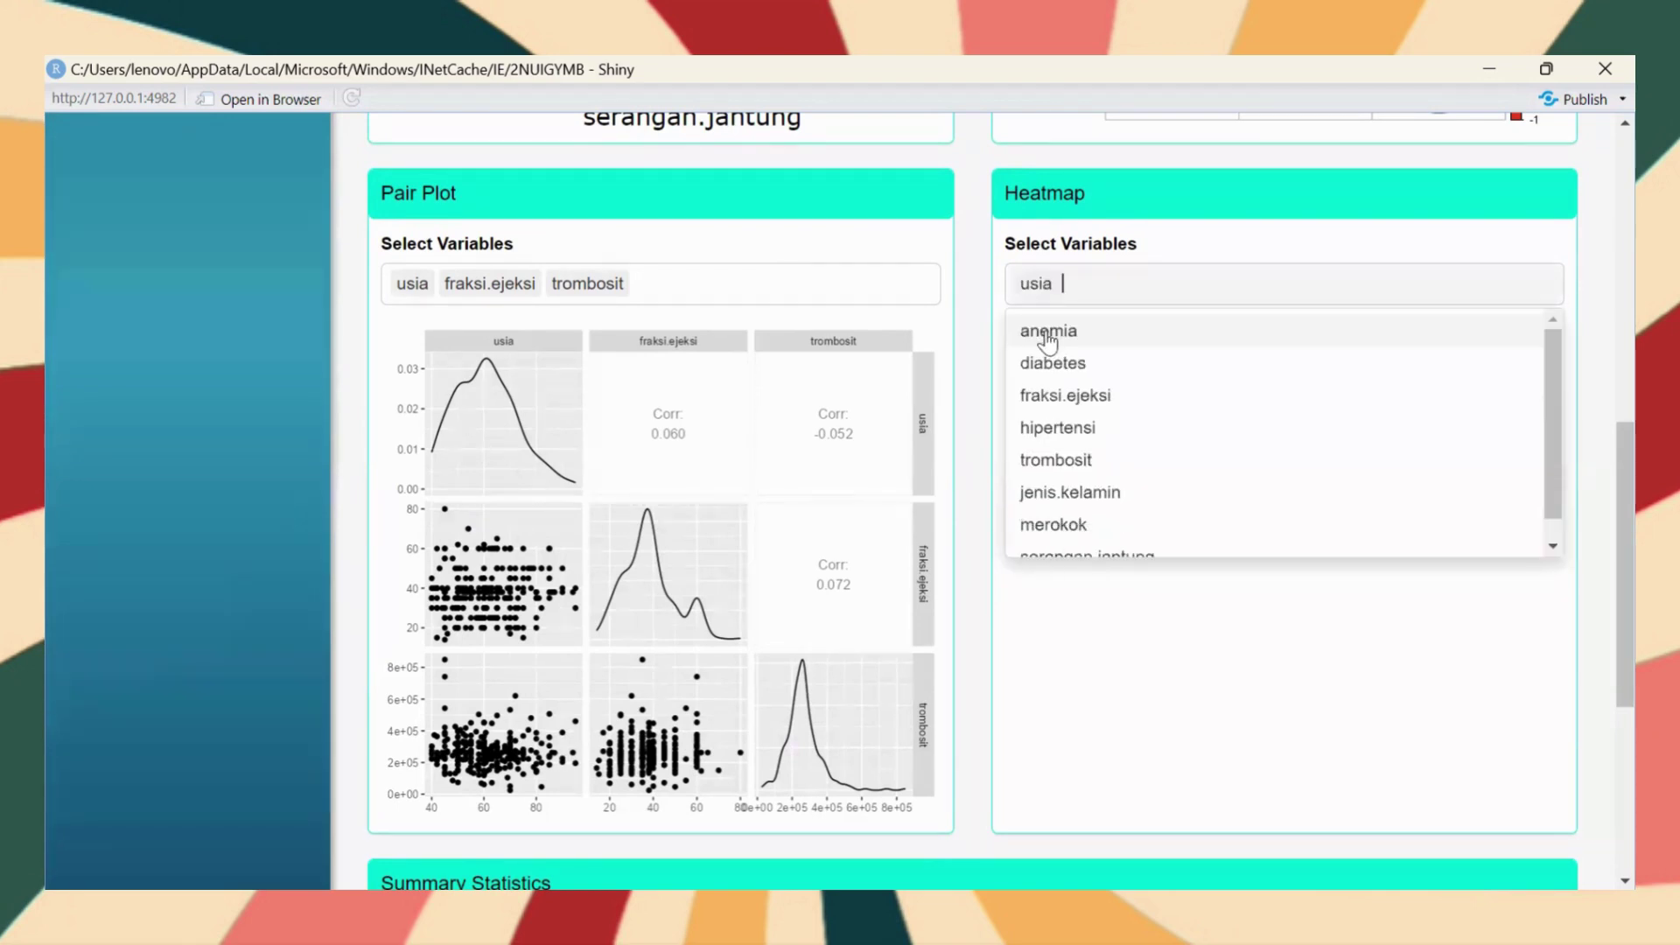
pyautogui.click(1055, 396)
pyautogui.click(1056, 431)
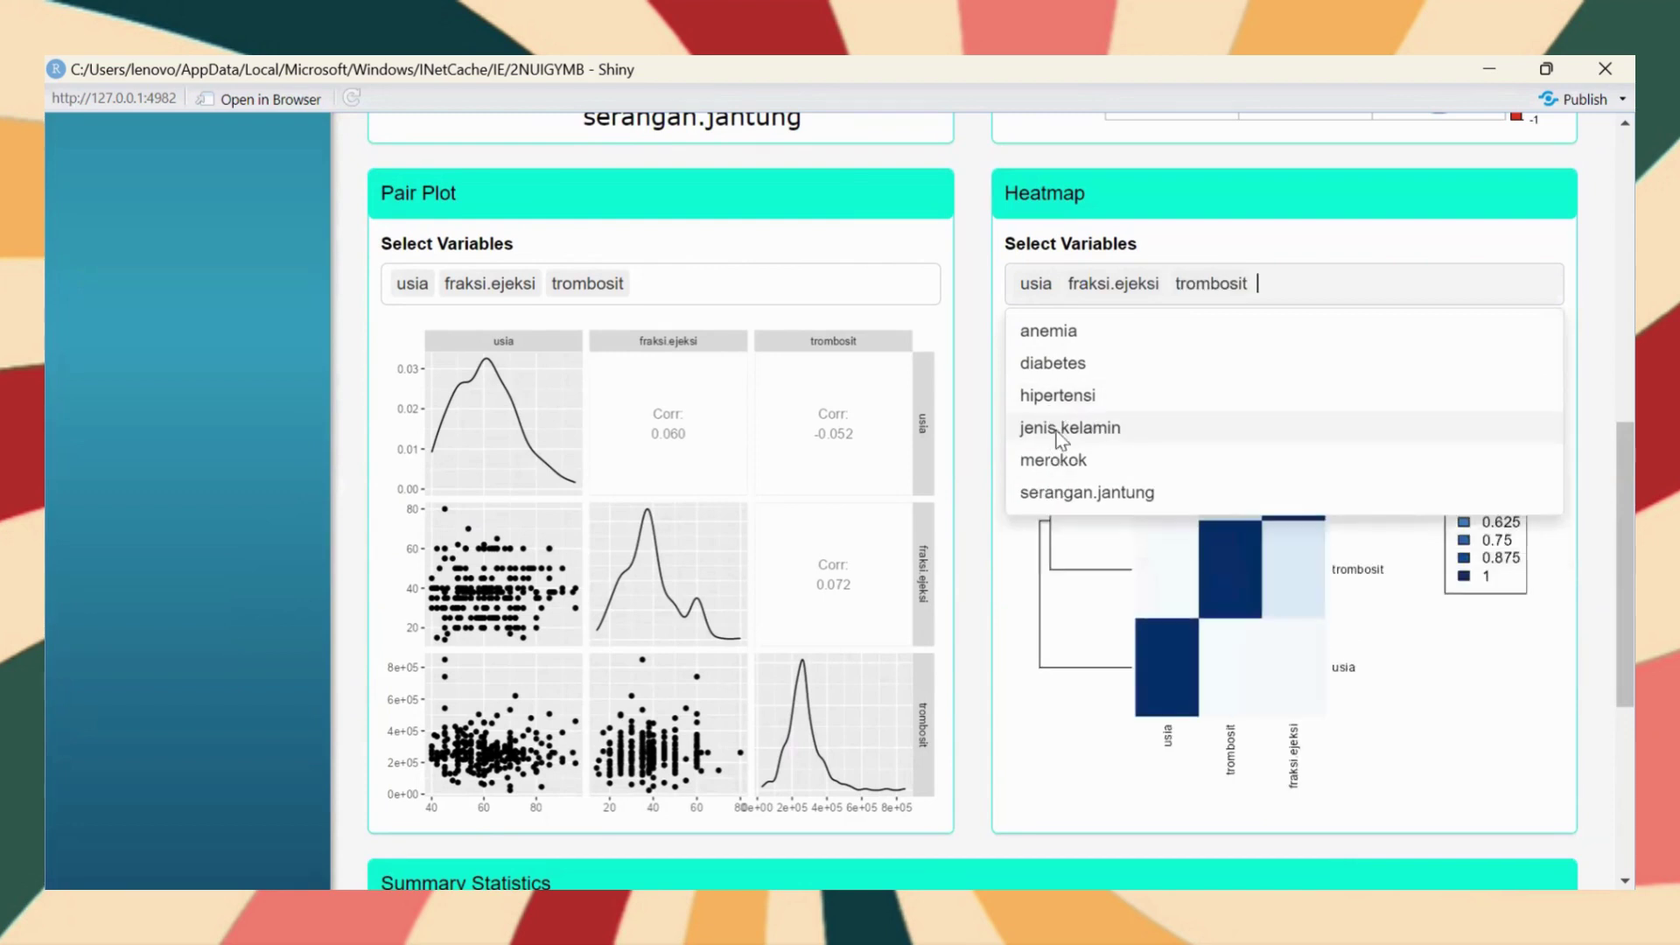
pyautogui.click(977, 607)
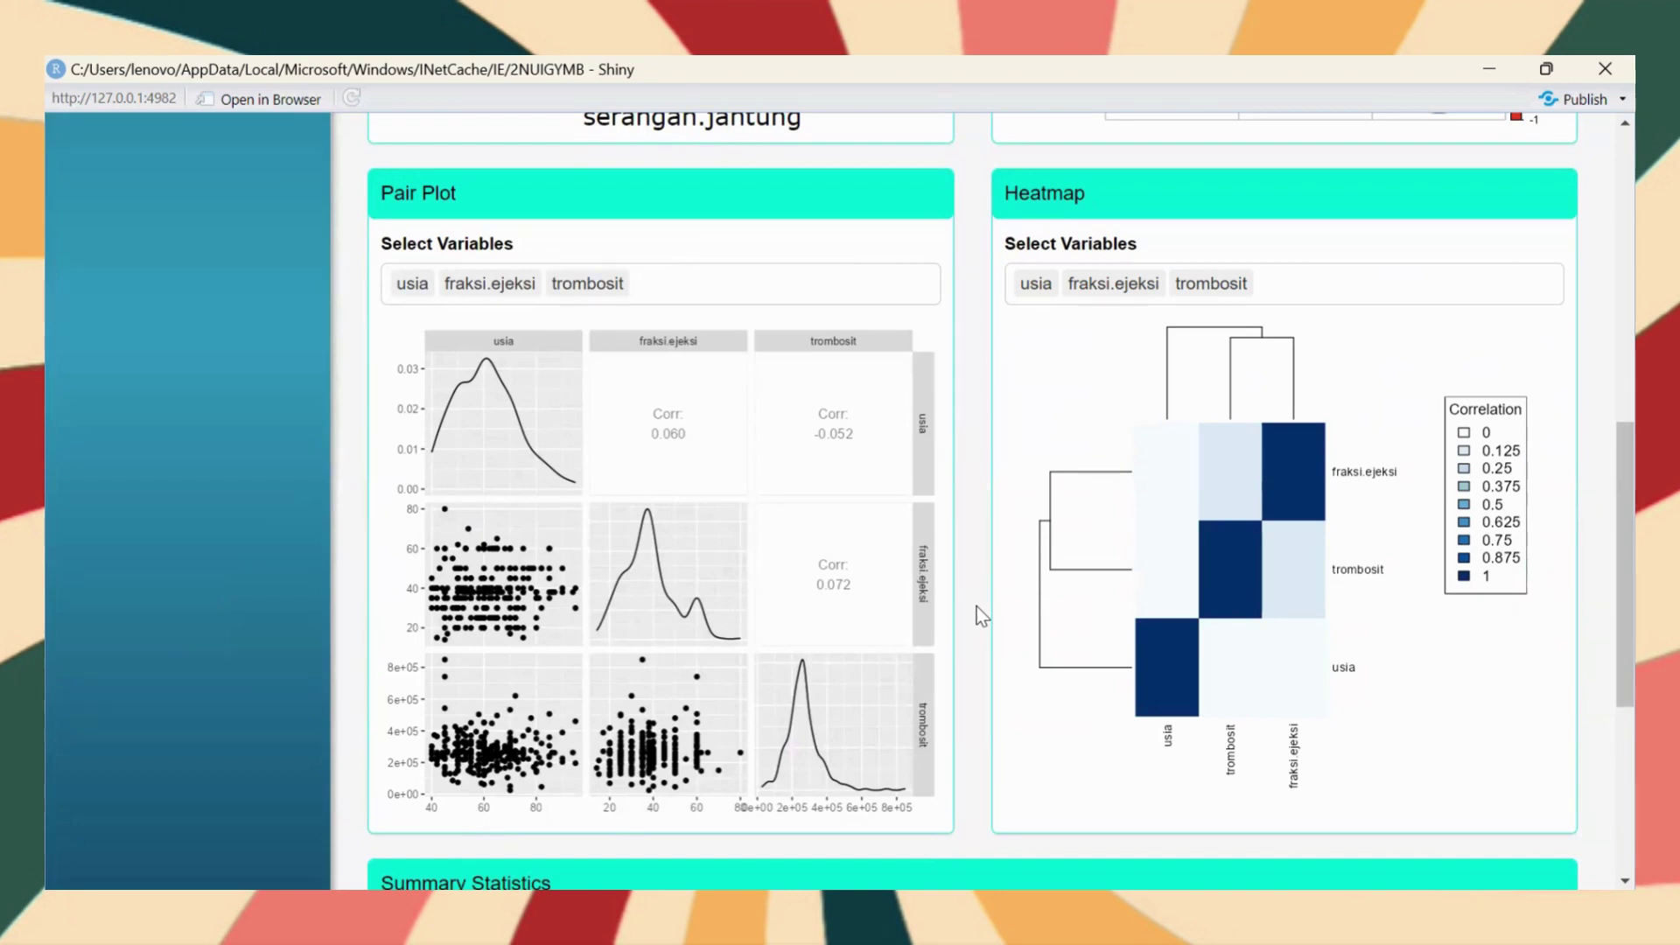
pyautogui.scroll(-1, 977, 607)
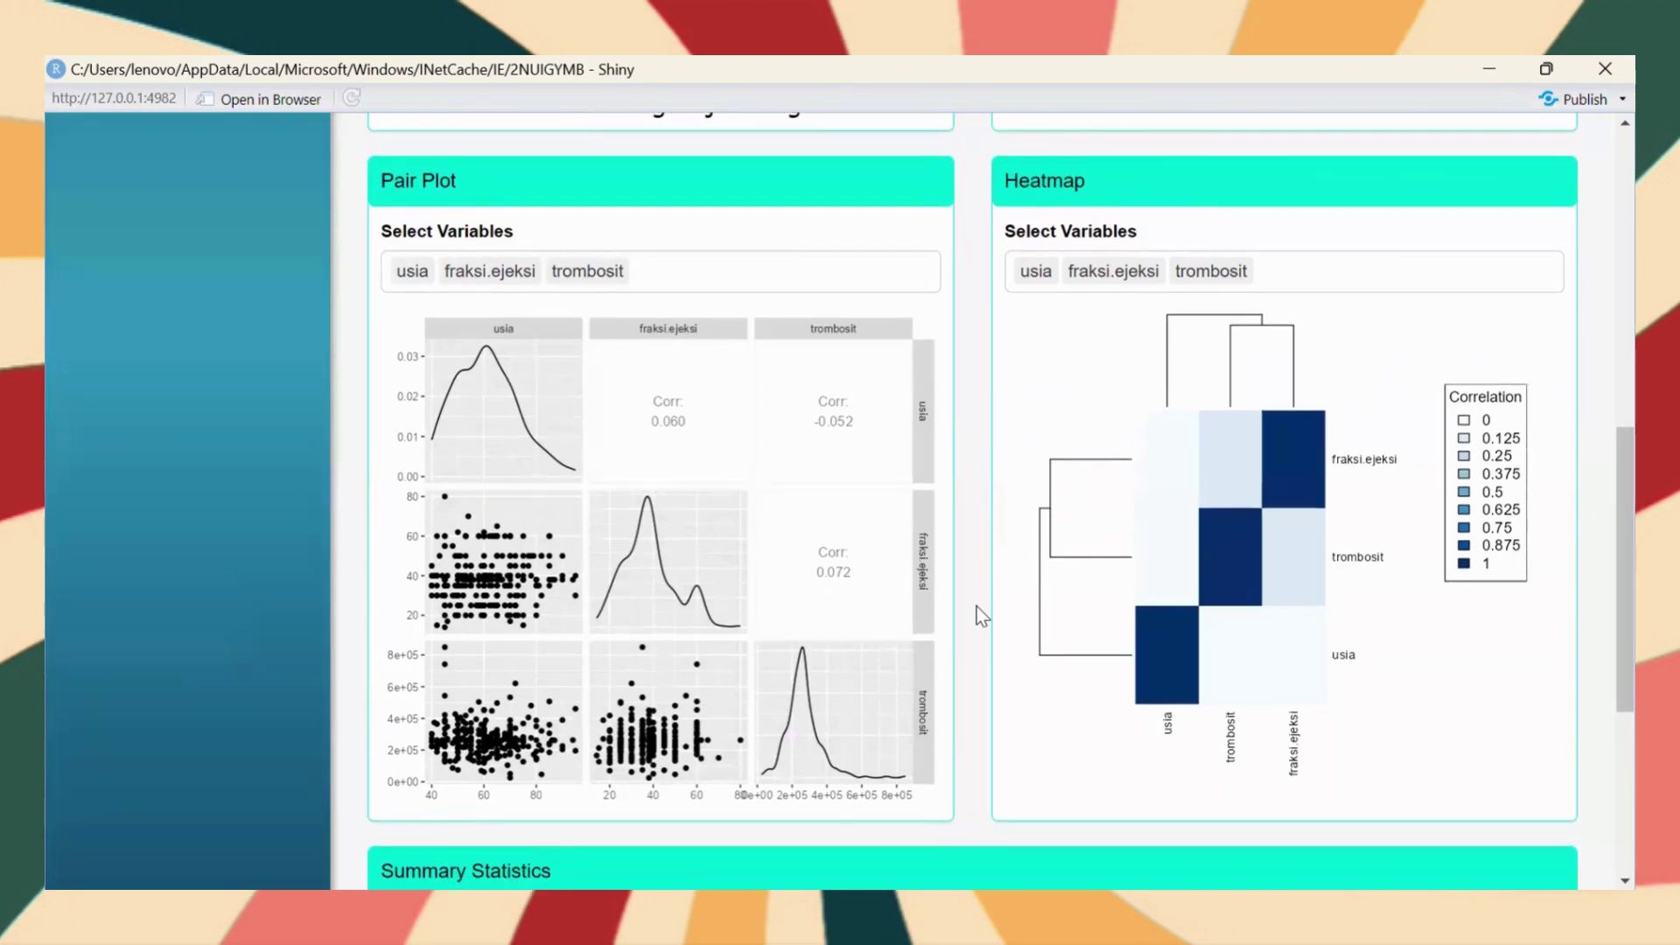
pyautogui.scroll(-1, 977, 606)
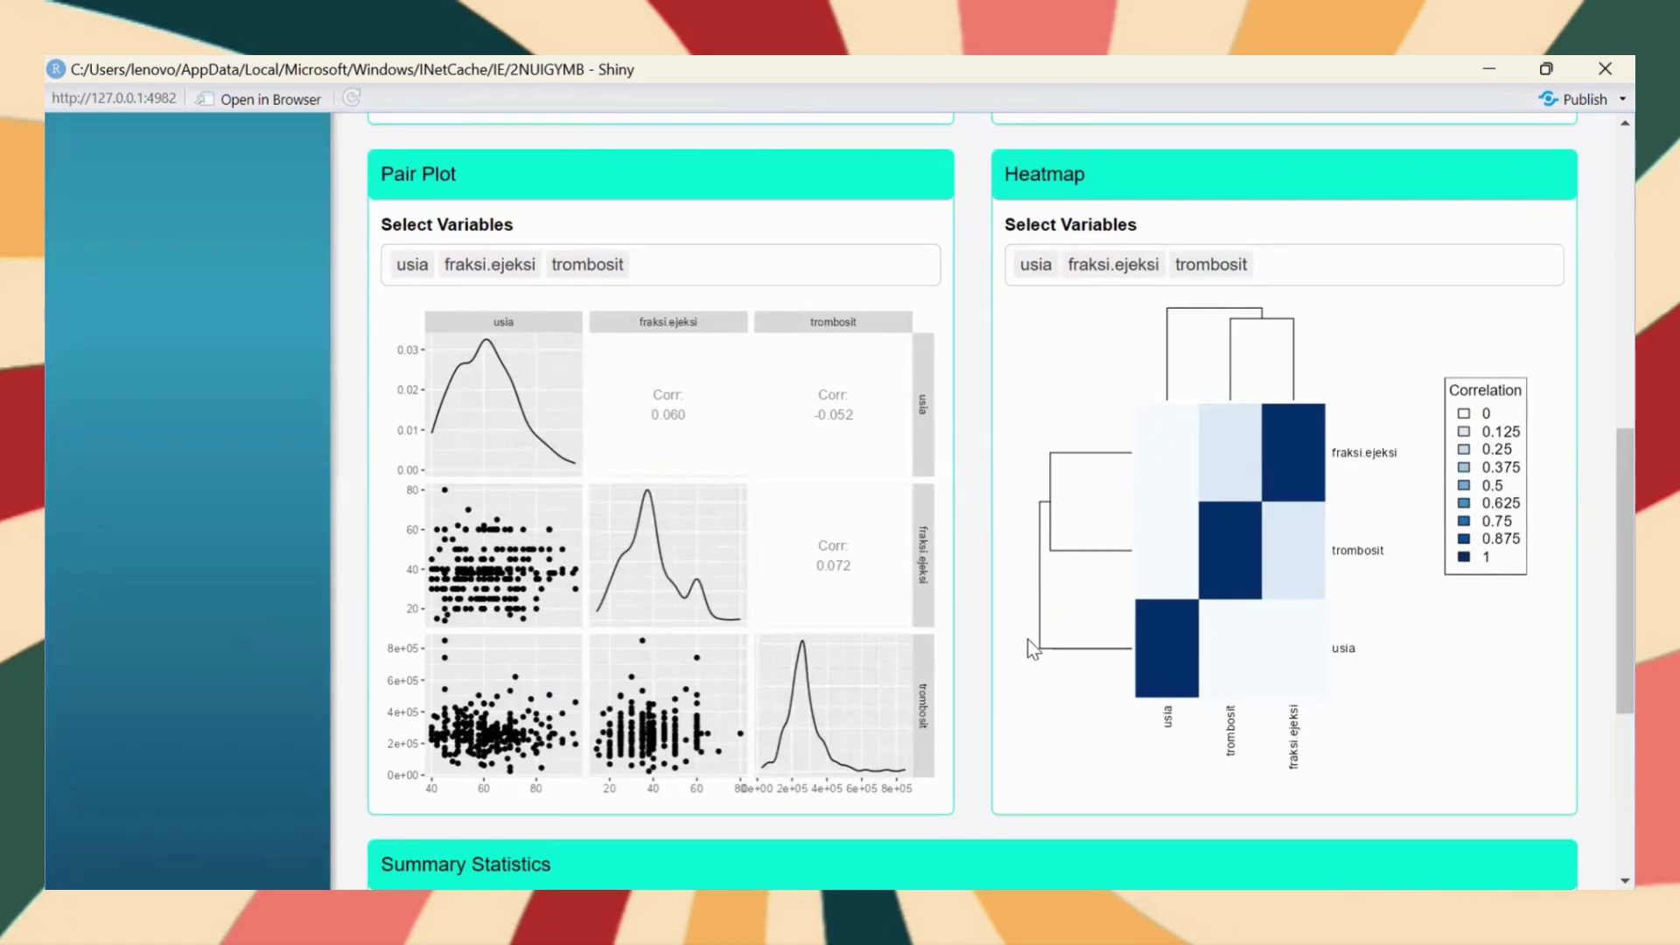
# Review the summary statistics for all dataset variables below the plots
pyautogui.scroll(-4, 1032, 649)
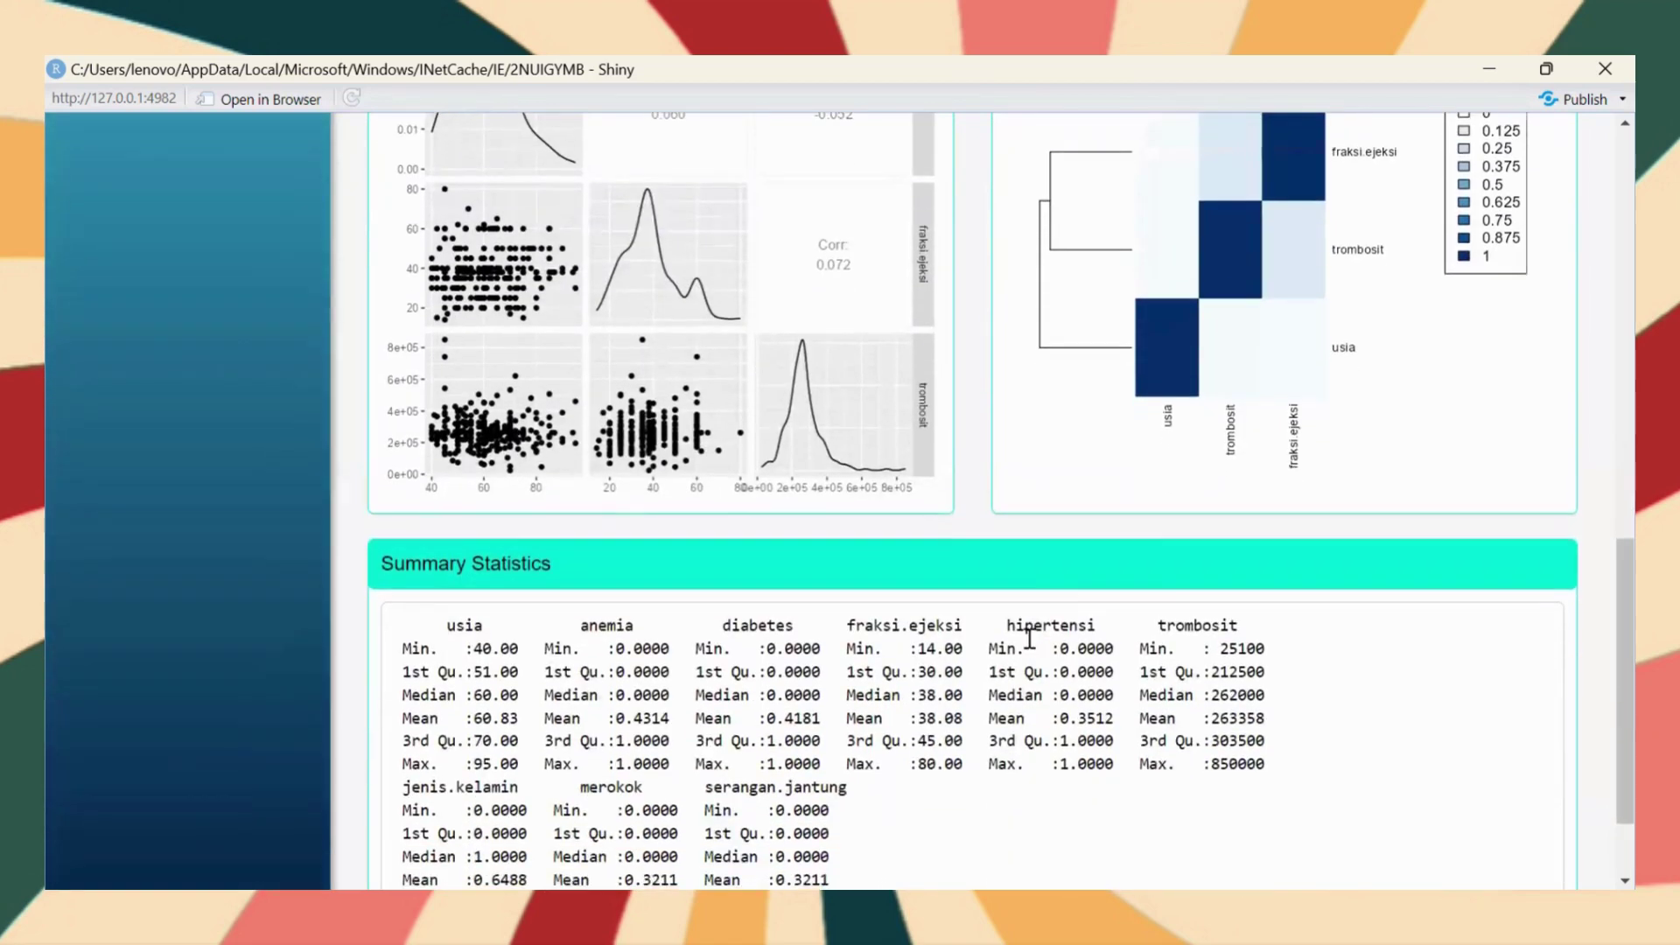
pyautogui.scroll(-2, 1030, 639)
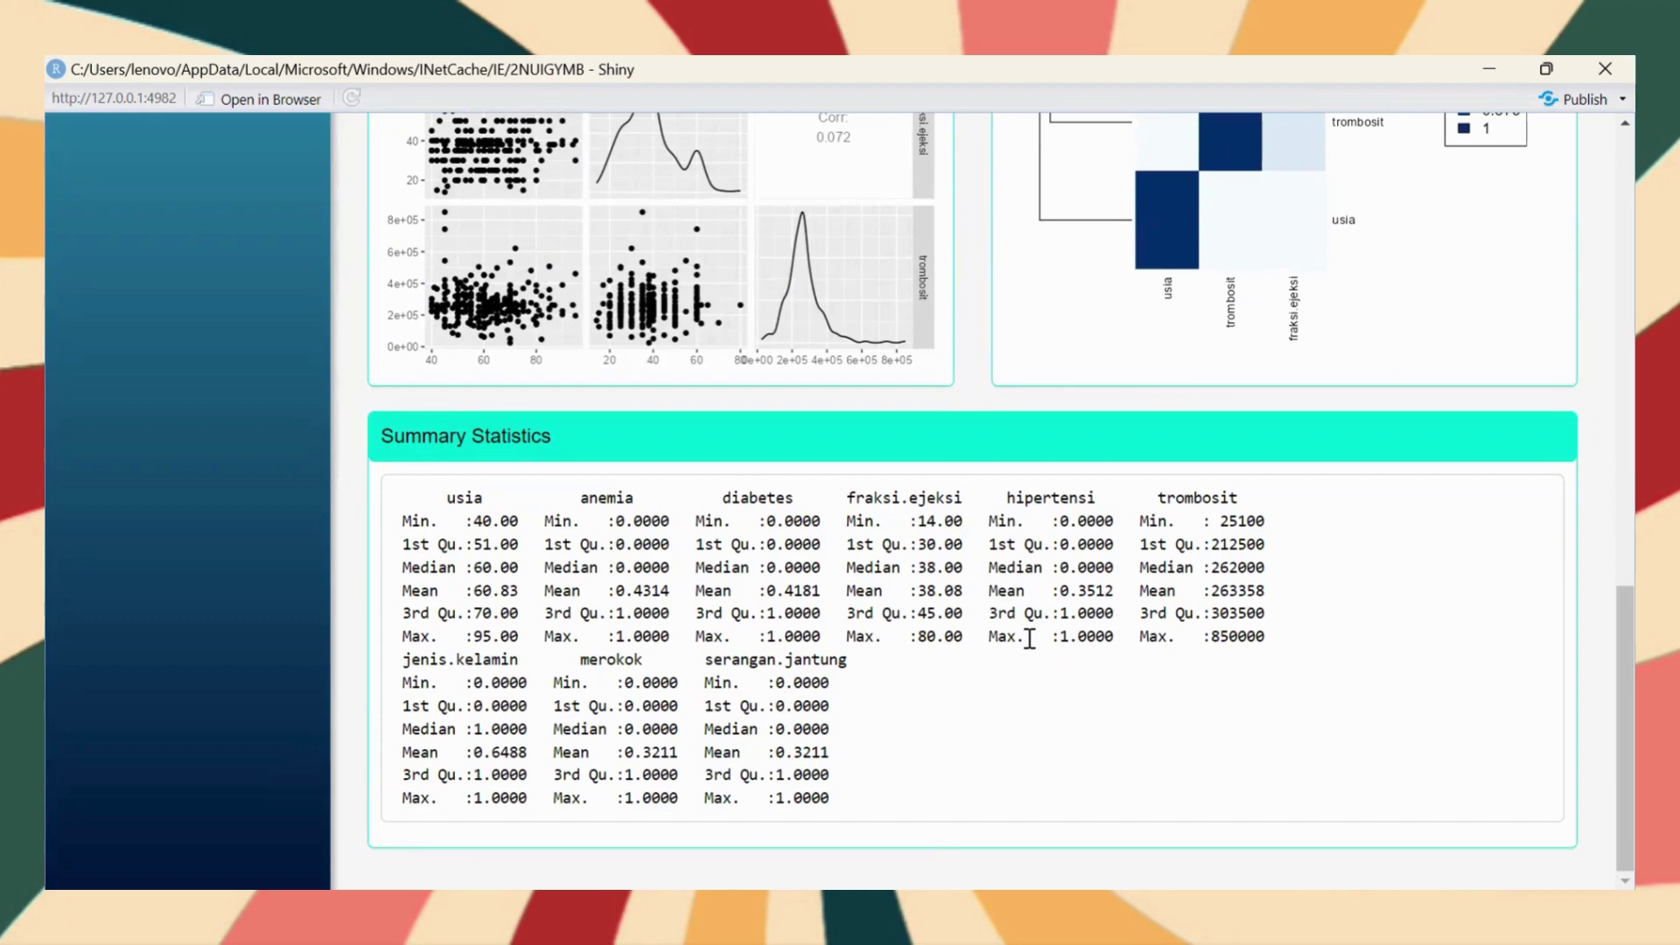
pyautogui.scroll(14, 1030, 638)
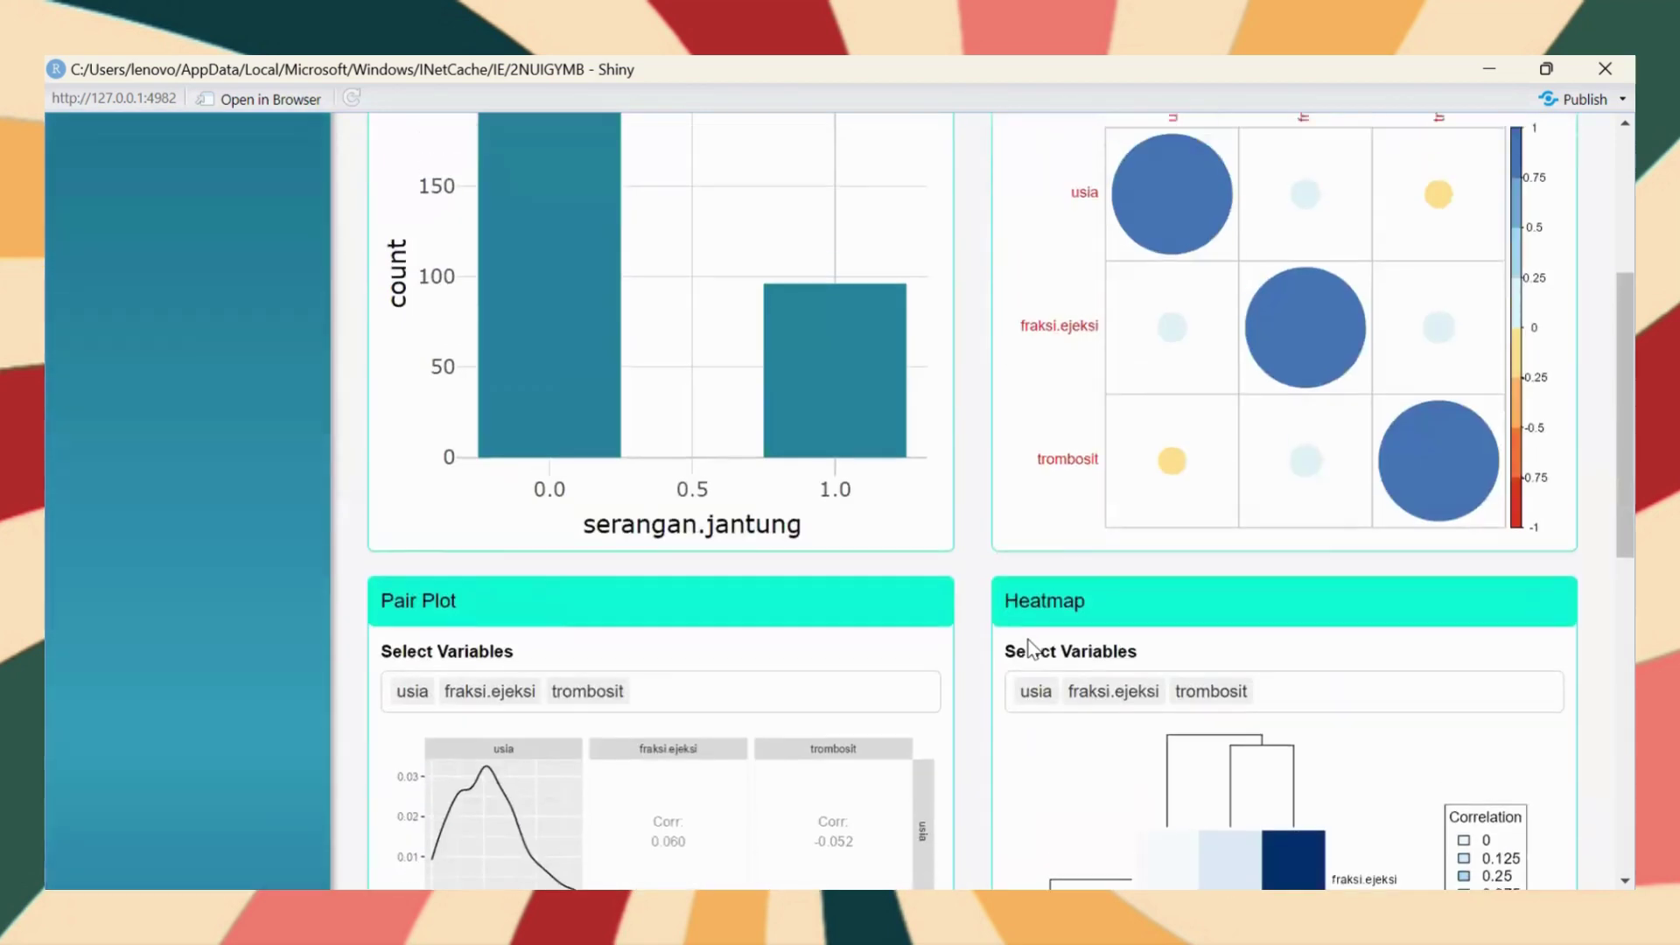
pyautogui.scroll(2, 1030, 643)
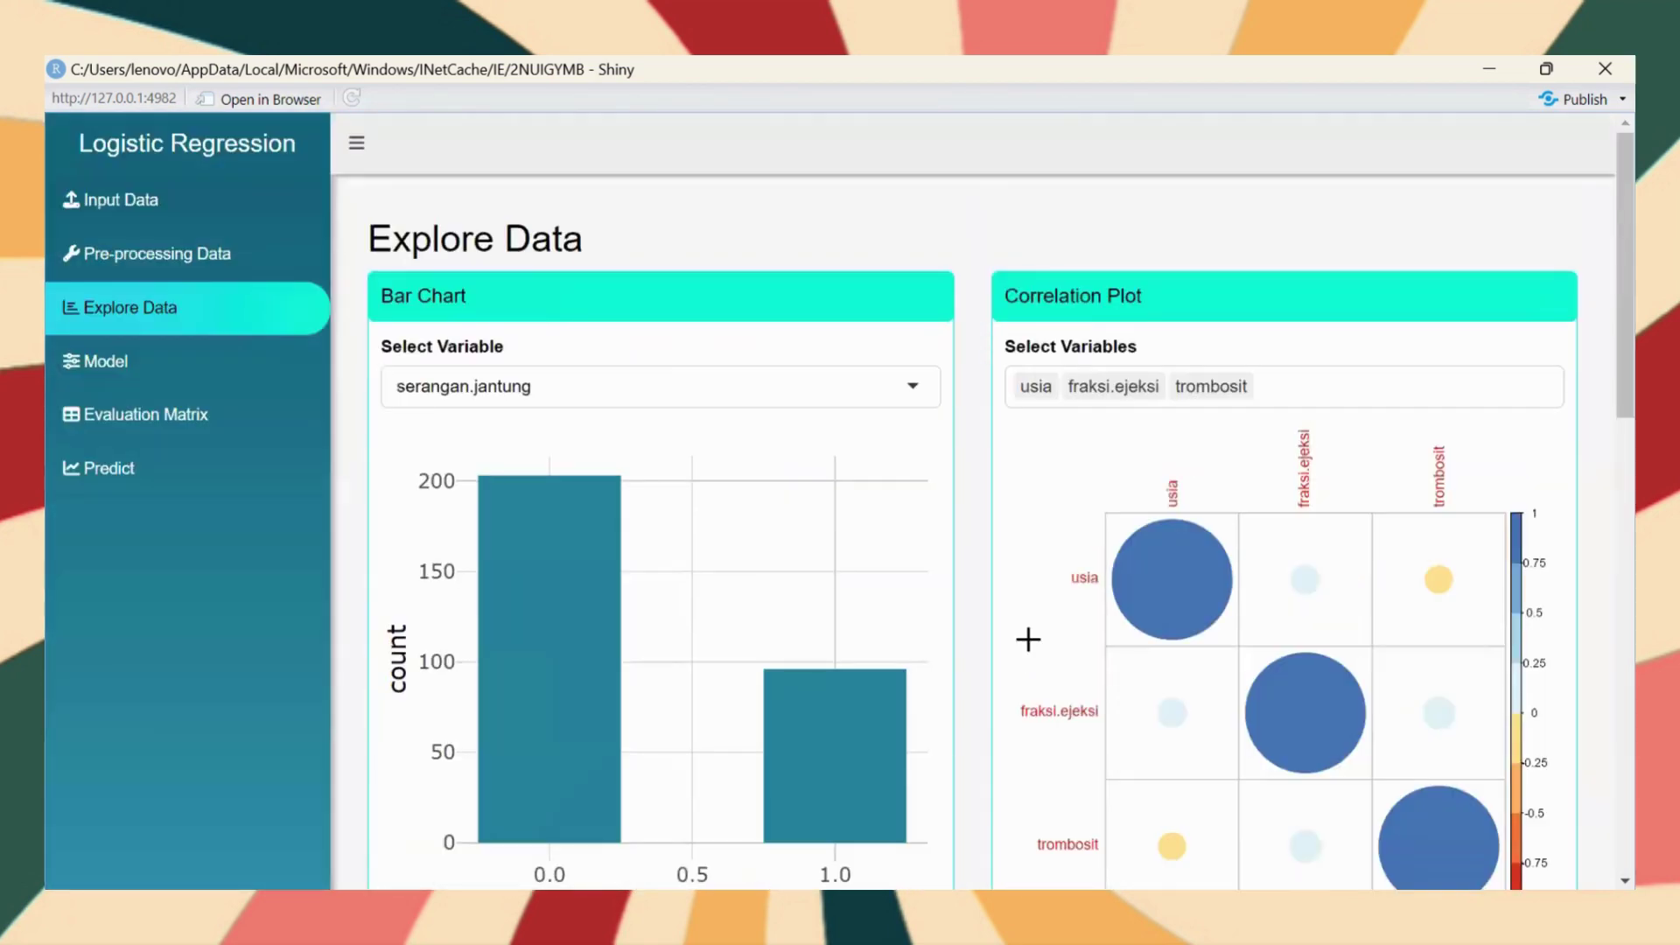
# Open the model section, choose serangan.jantung as the response variable and set the training set size to 71%
pyautogui.click(255, 370)
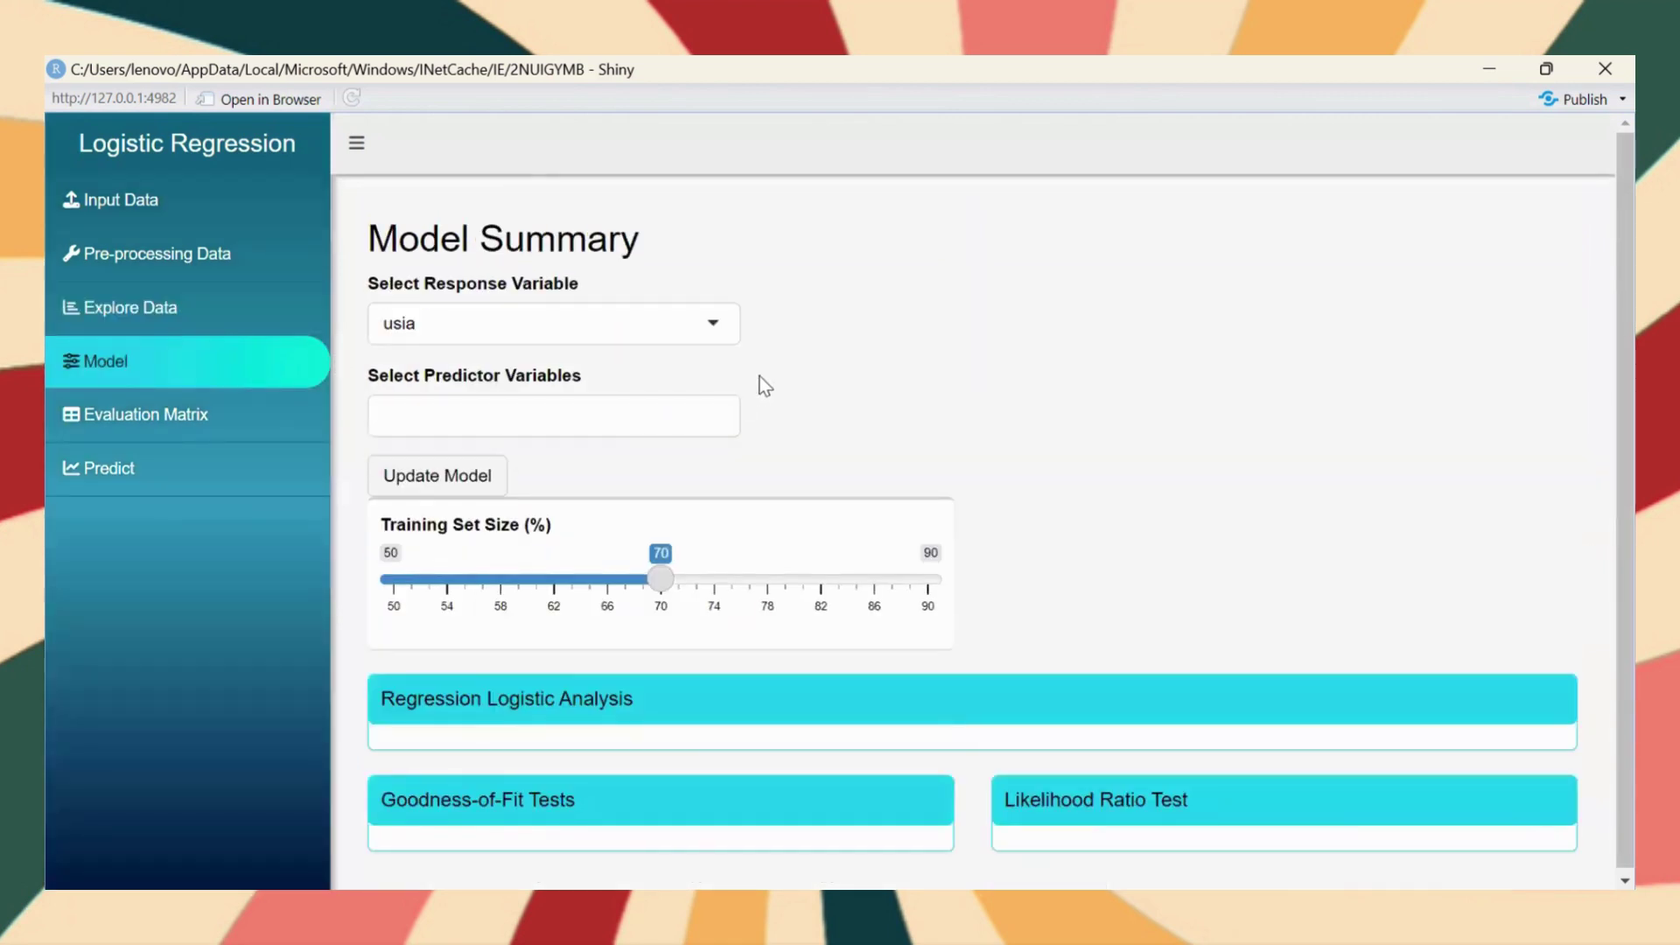
pyautogui.click(714, 326)
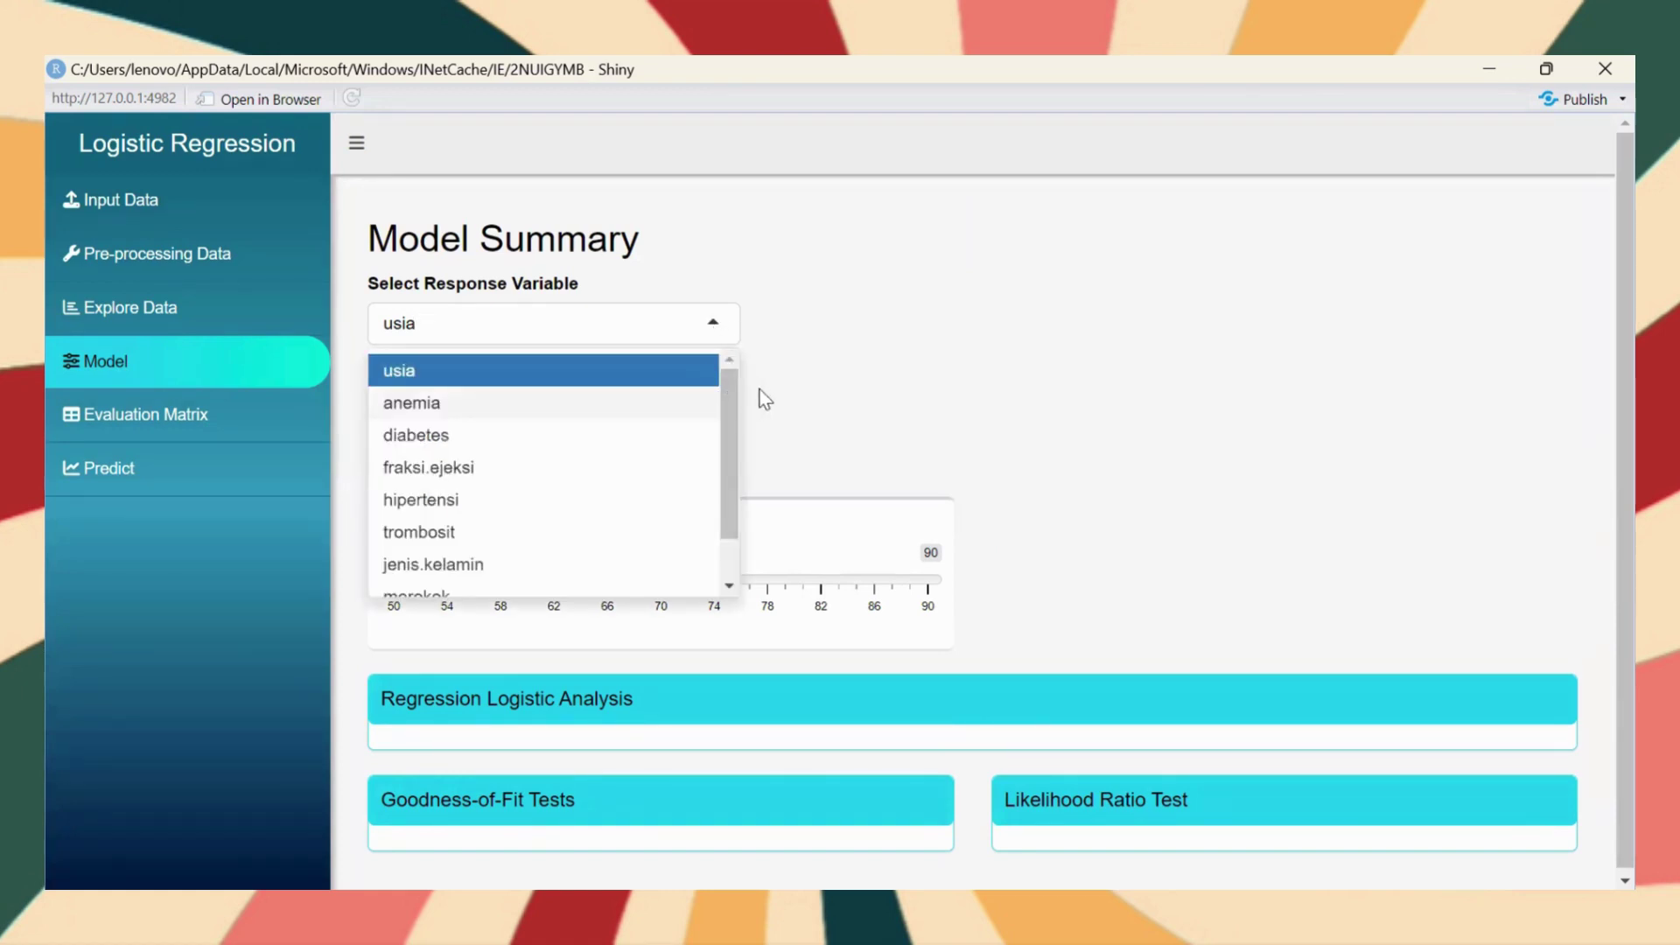
pyautogui.scroll(-3, 653, 480)
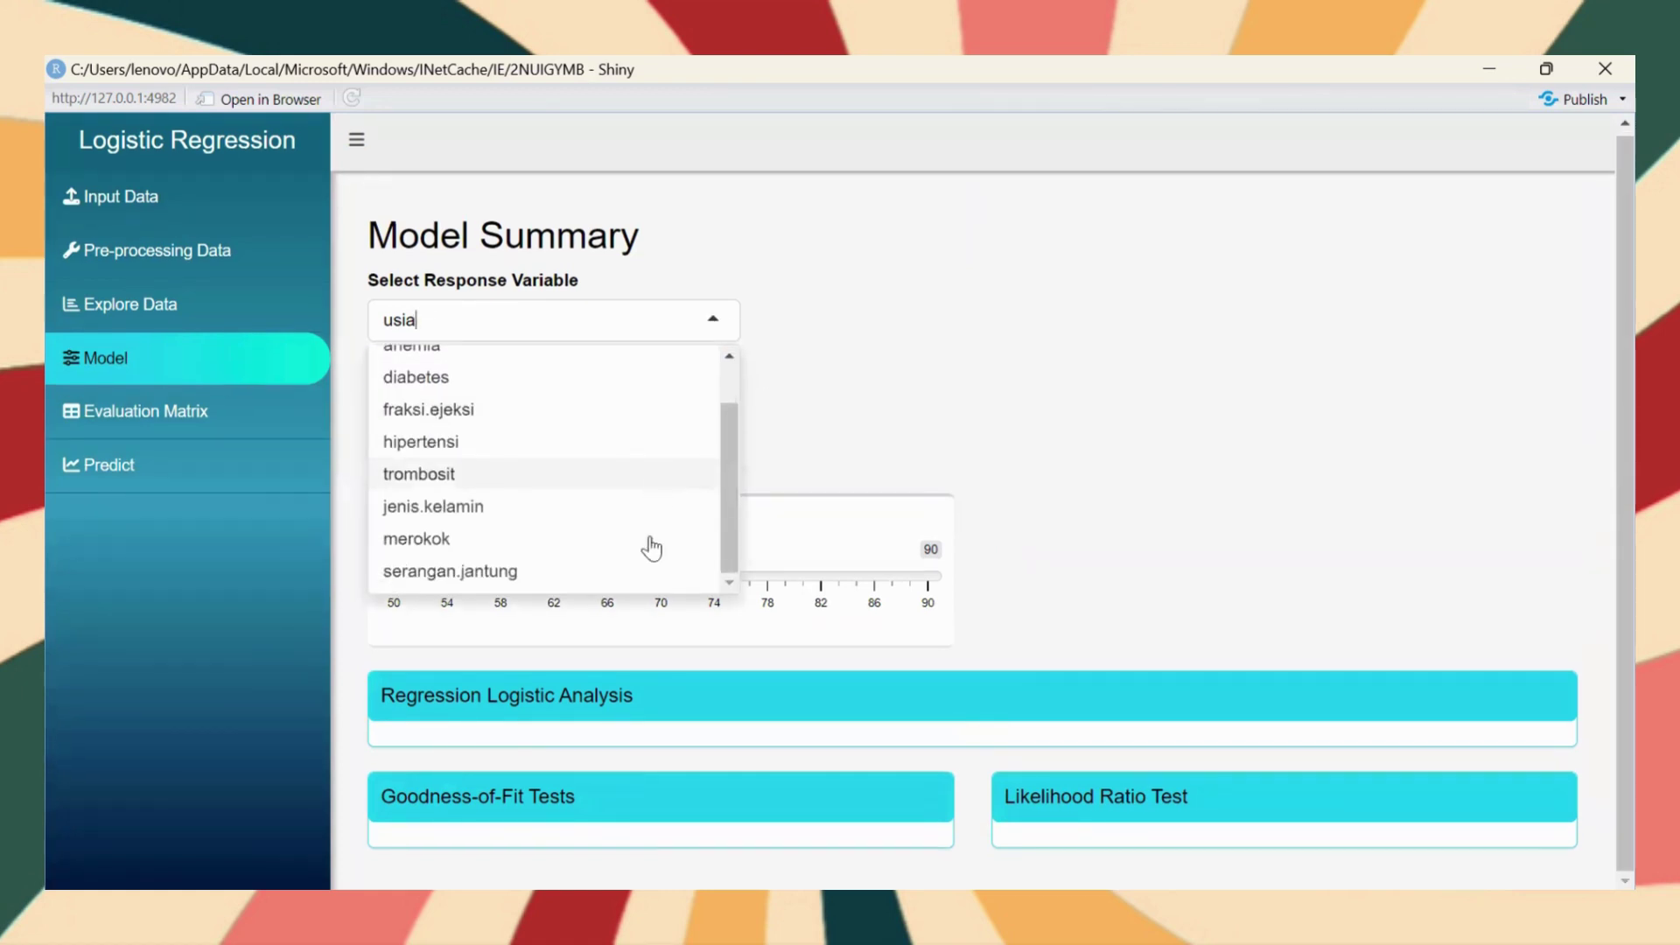
pyautogui.click(649, 573)
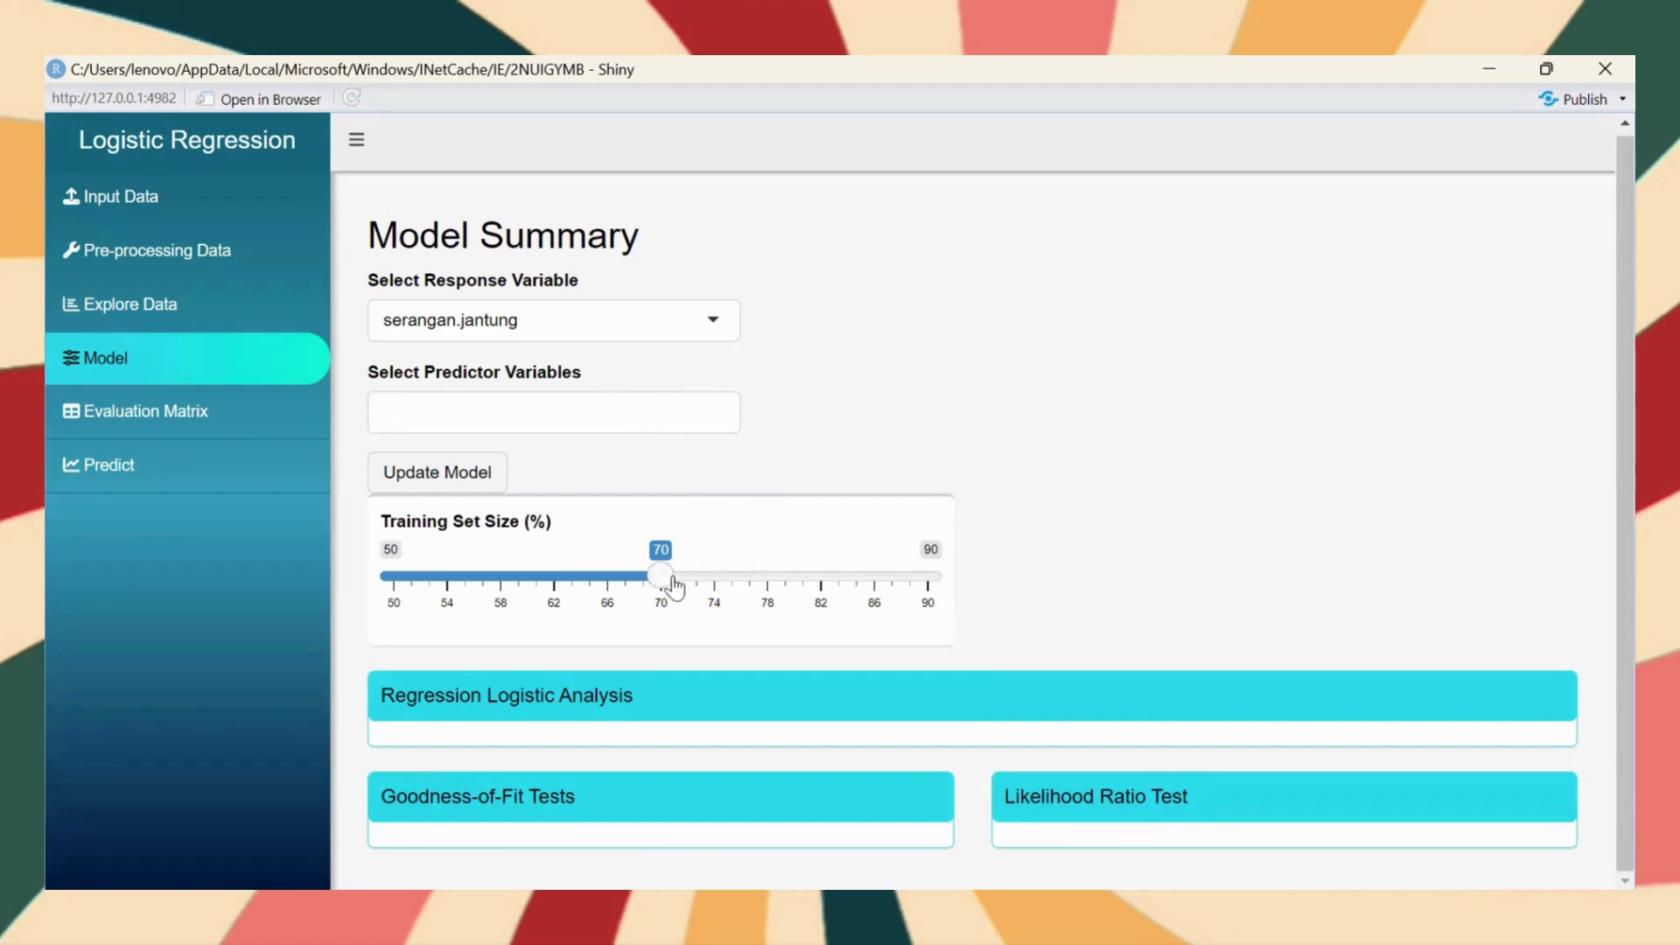
pyautogui.moveTo(661, 579); pyautogui.dragTo(674, 576)
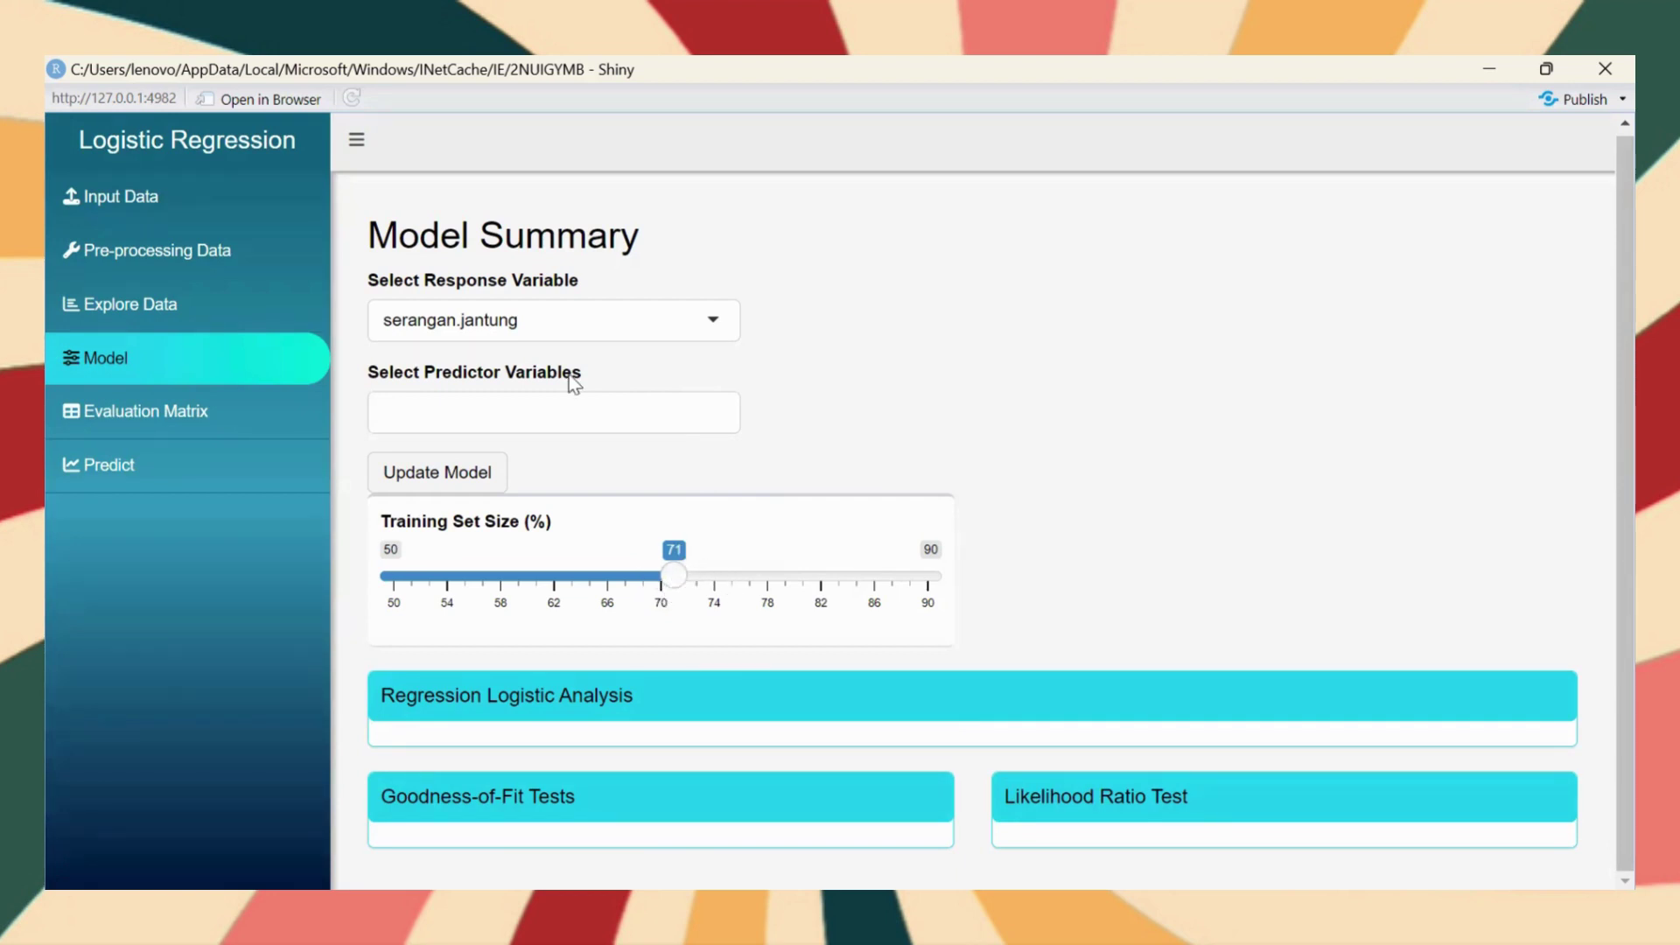
# Add usia, anemia, diabetes, fraksi.ejeksi, hipertensi, trombosit, jenis.kelamin and merokok as the predictor variables
pyautogui.click(570, 398)
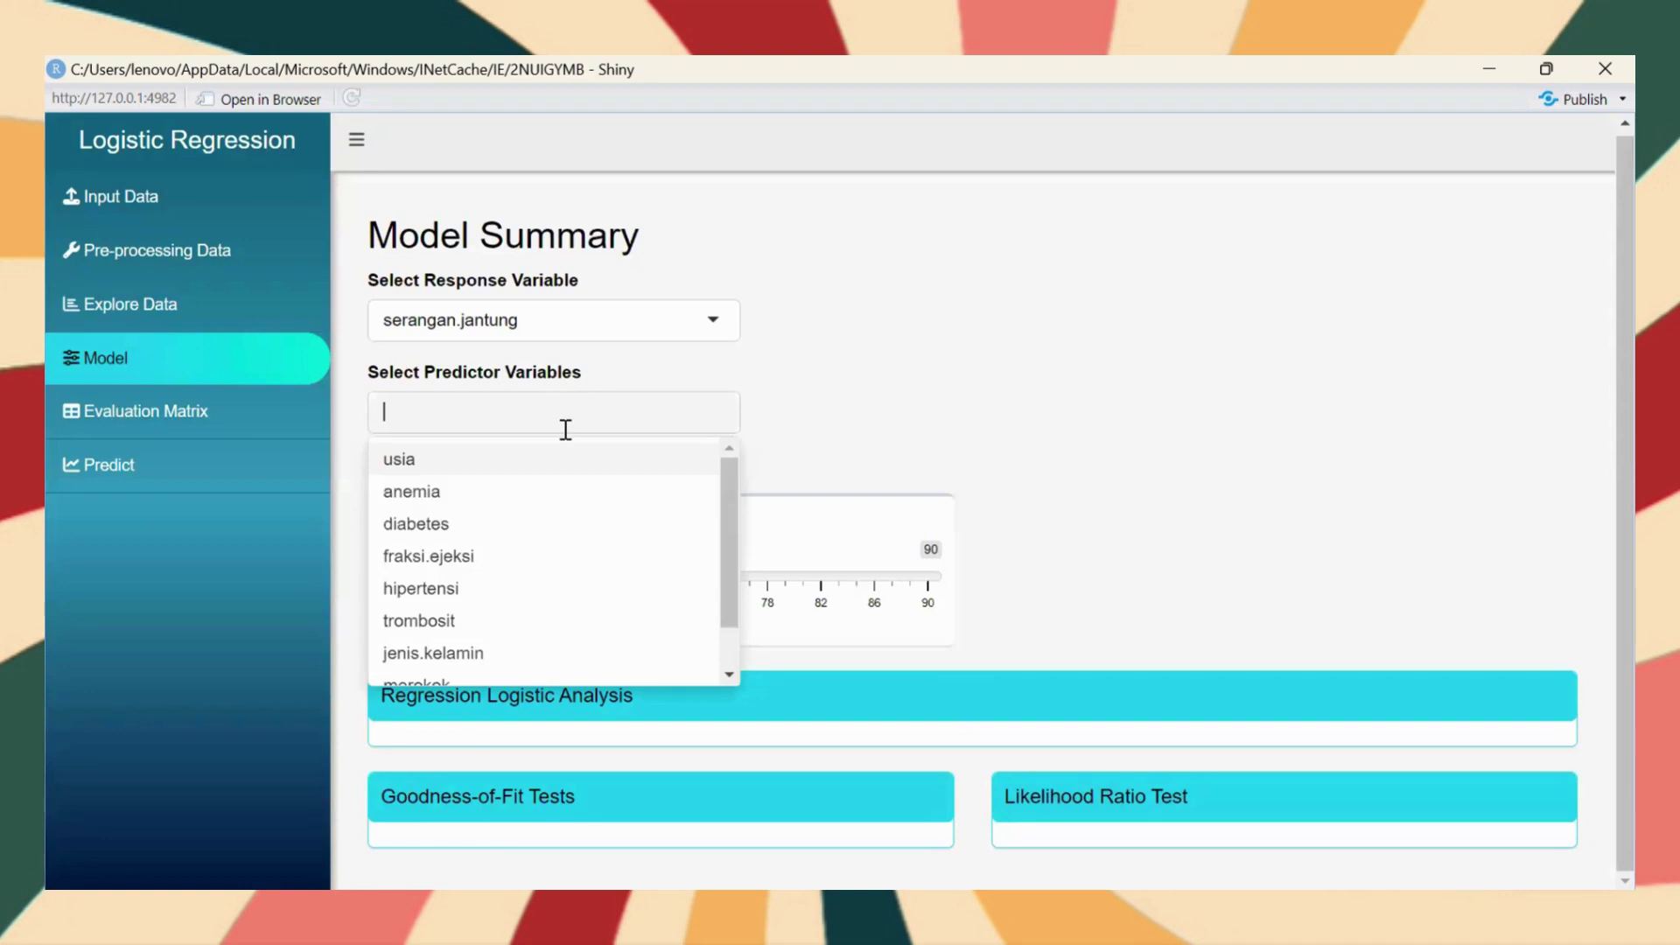
pyautogui.click(536, 473)
pyautogui.click(536, 472)
pyautogui.click(535, 473)
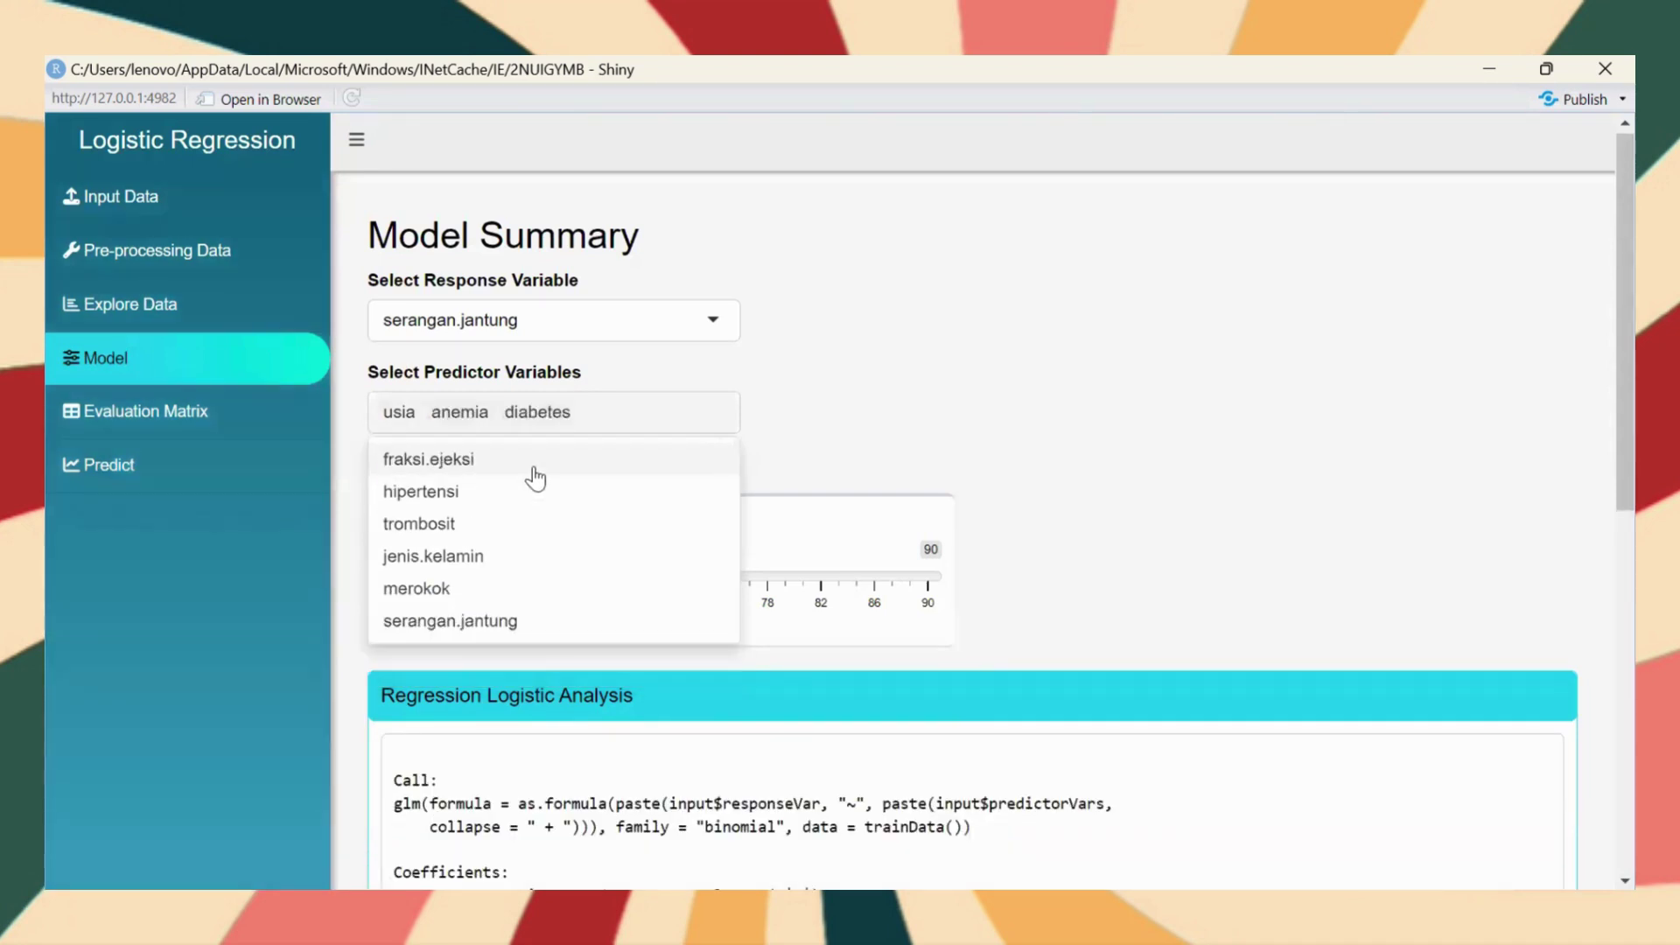
pyautogui.click(536, 472)
pyautogui.click(536, 473)
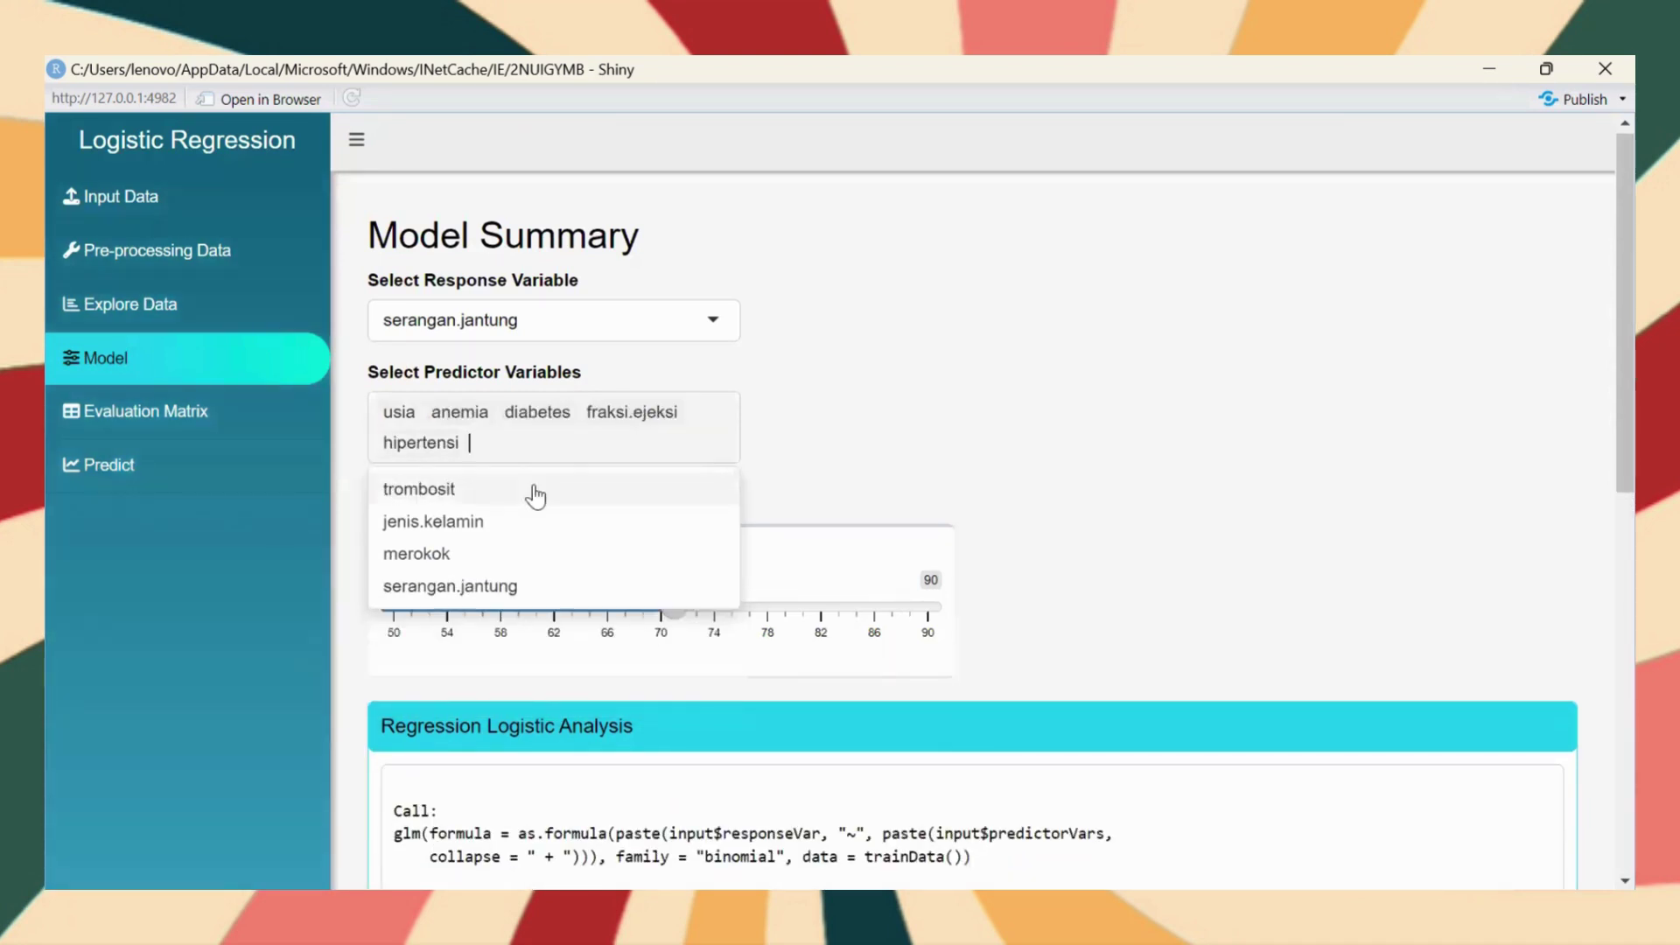
pyautogui.click(537, 491)
pyautogui.click(540, 504)
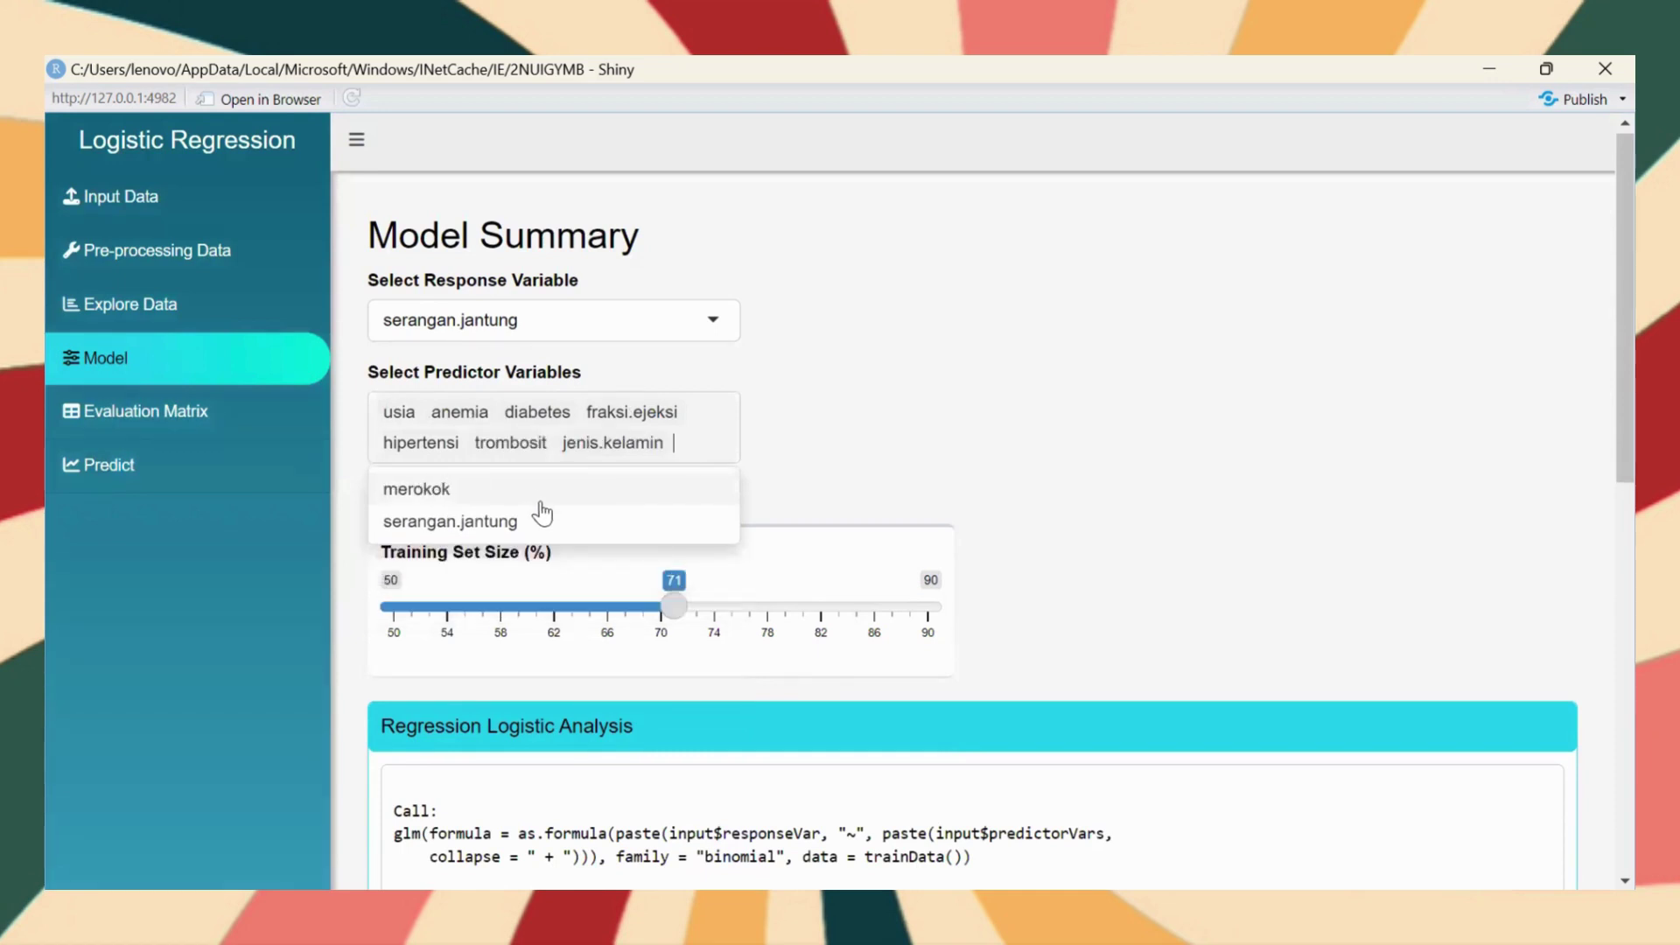
pyautogui.click(540, 487)
pyautogui.click(834, 470)
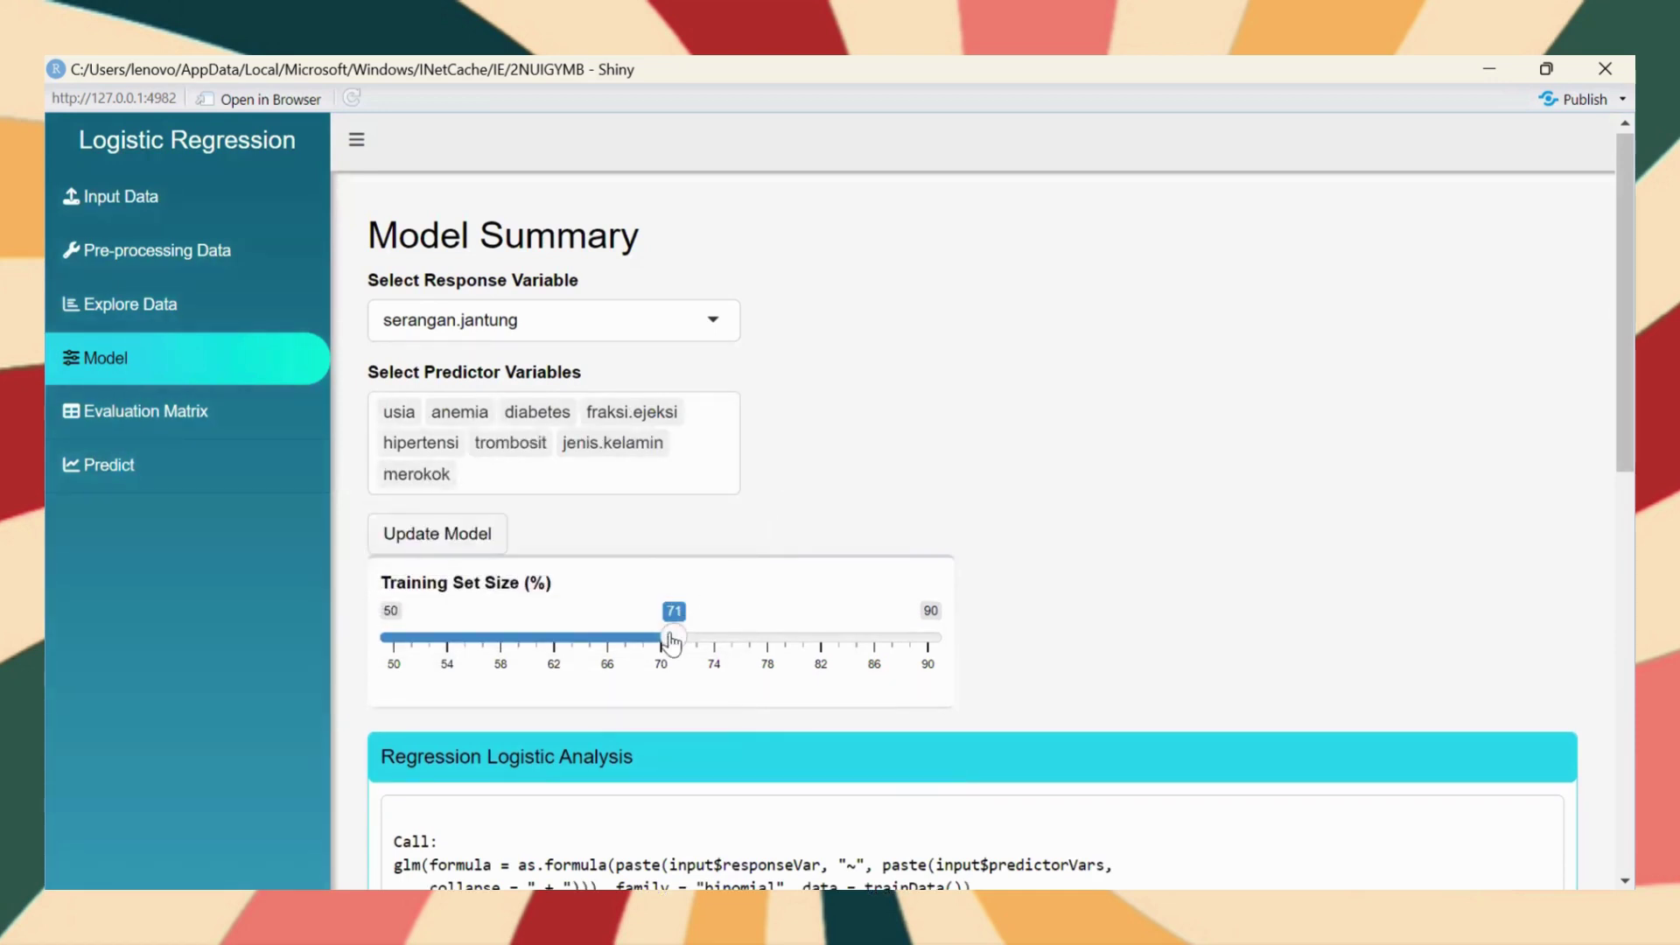
# Update the model and set the training set size to 80%
pyautogui.click(741, 635)
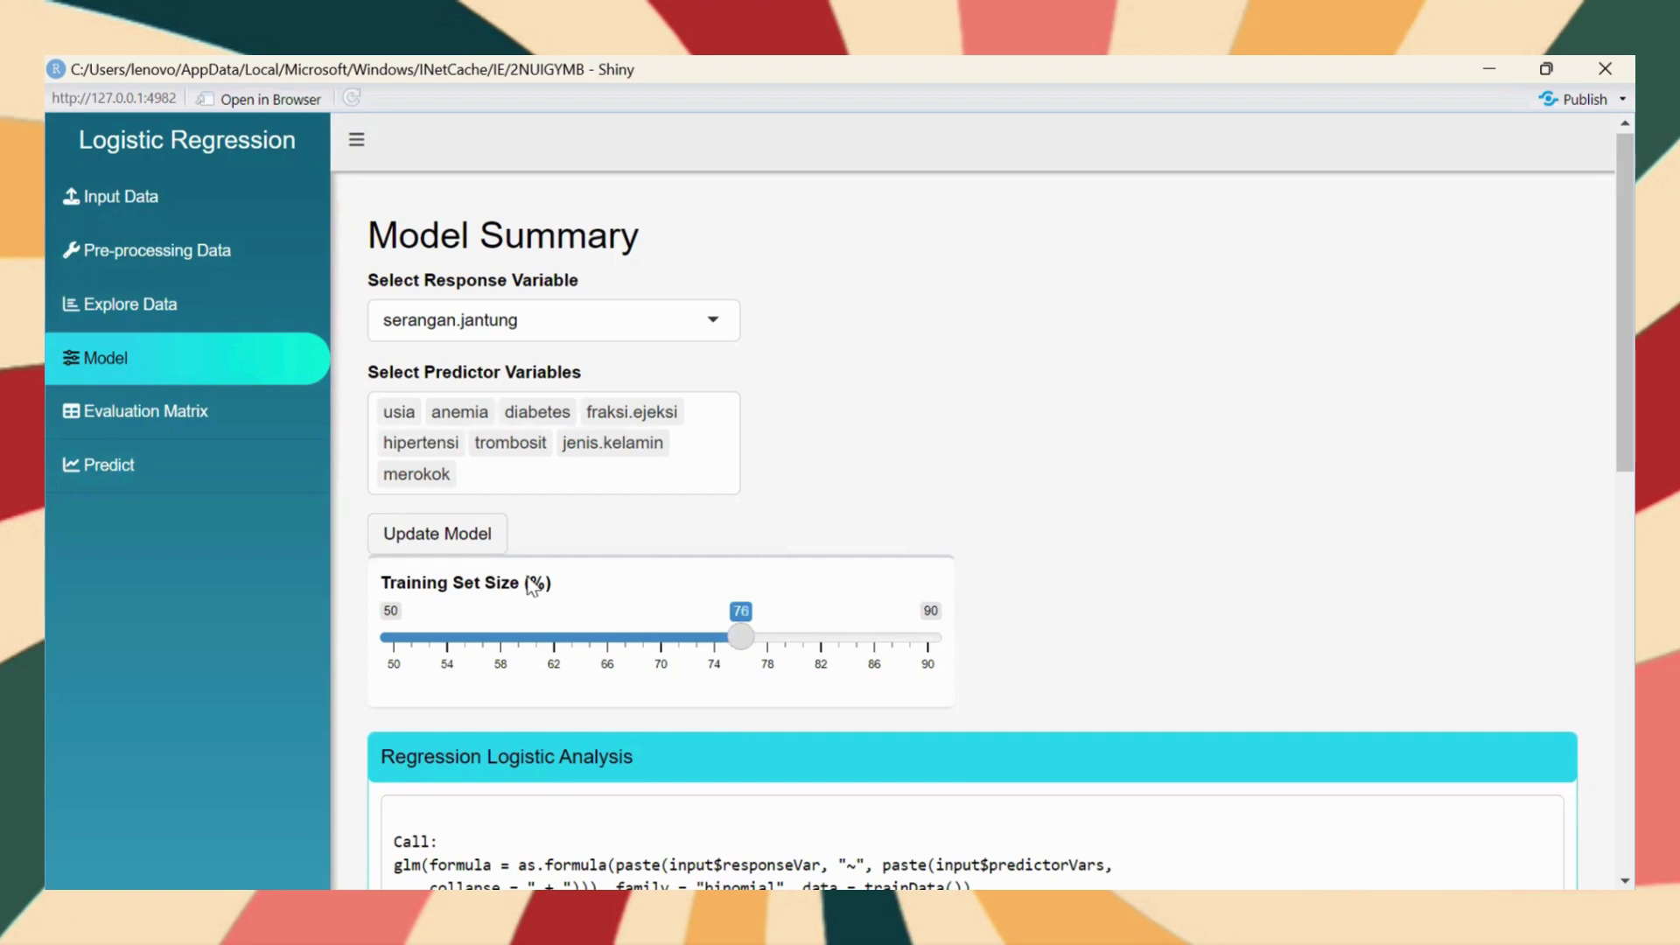
pyautogui.click(485, 536)
pyautogui.click(768, 638)
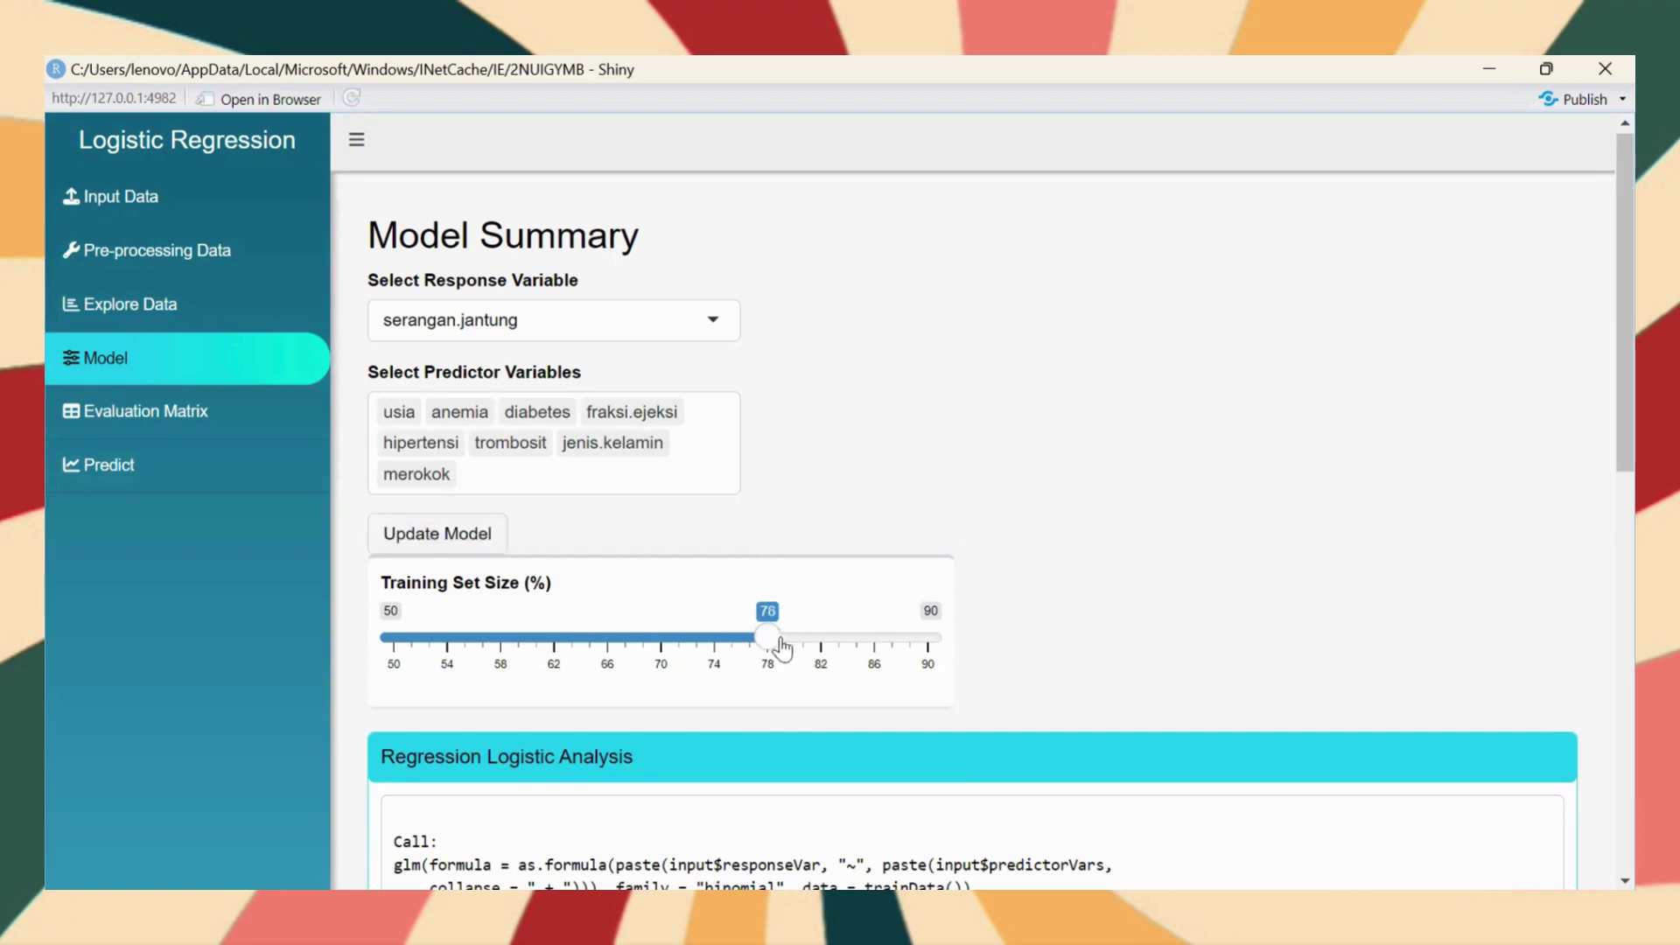
pyautogui.click(798, 647)
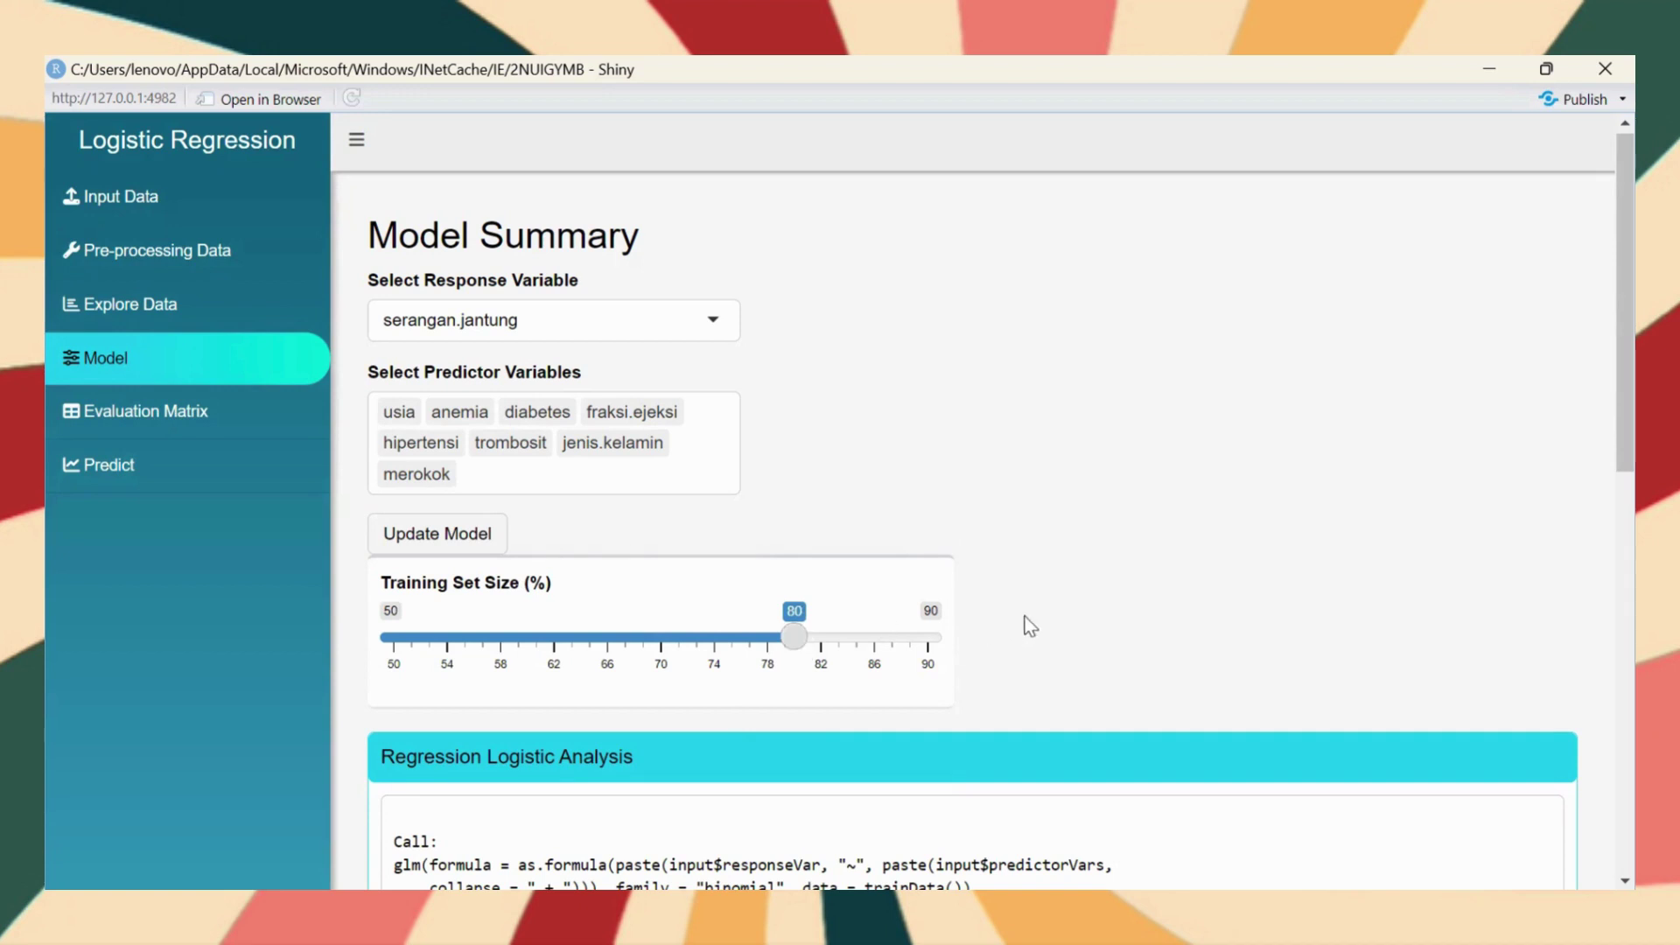
pyautogui.scroll(-1, 957, 616)
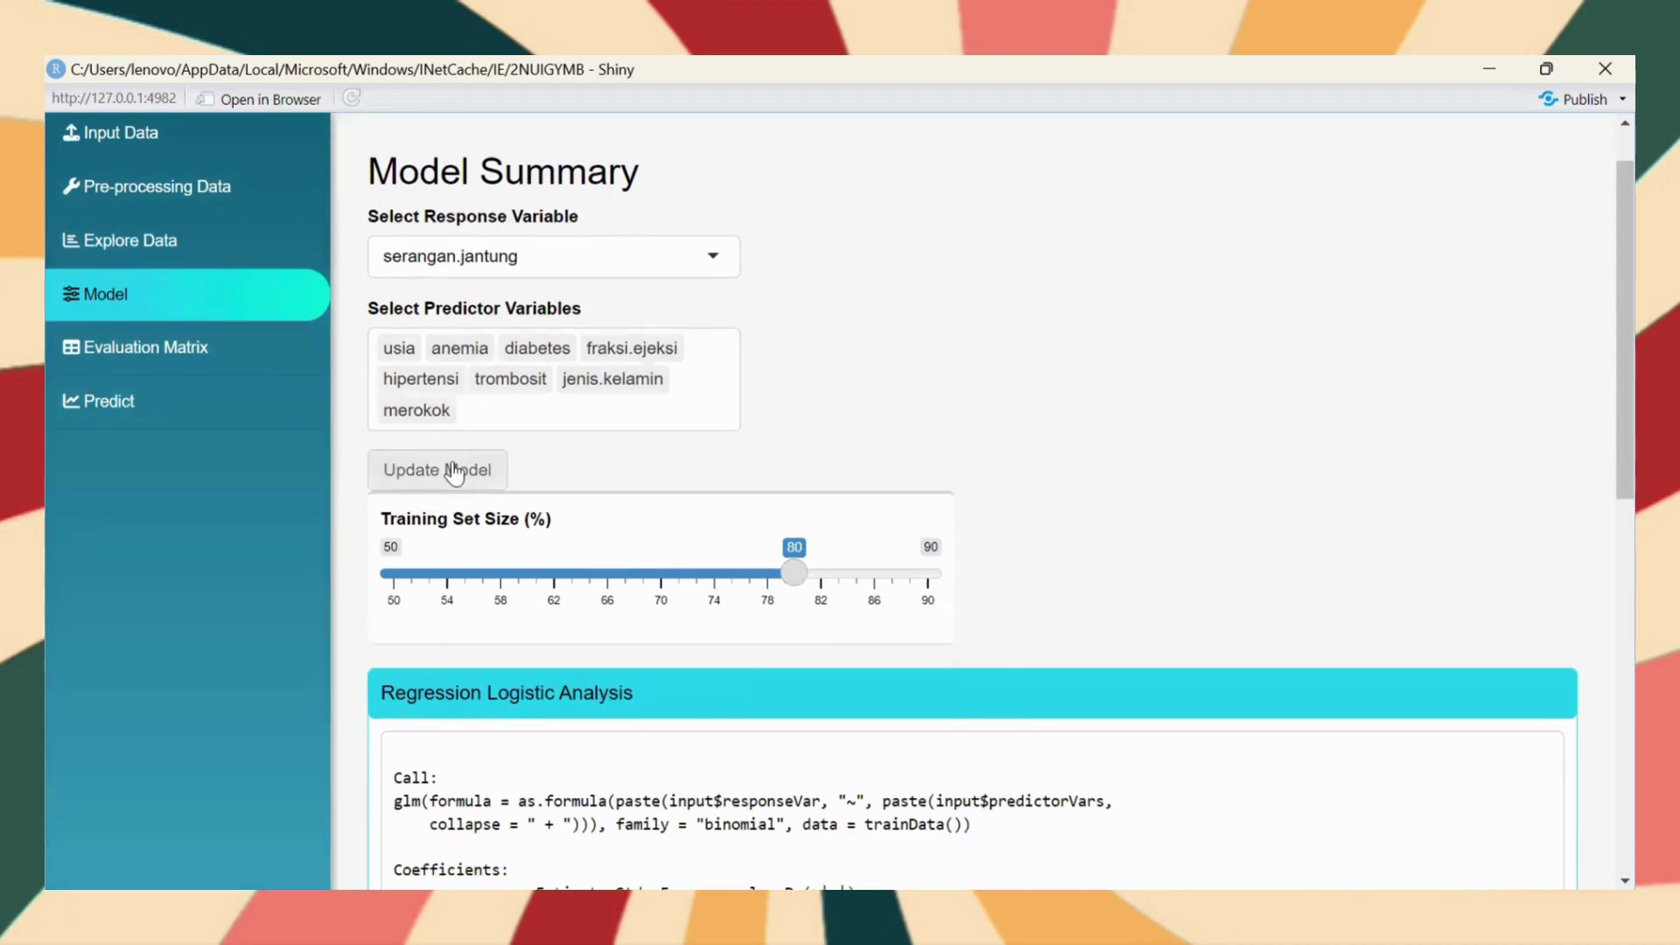
# Examine the logistic regression output, including the coefficients, significance codes, deviances and AIC
pyautogui.scroll(-5, 923, 491)
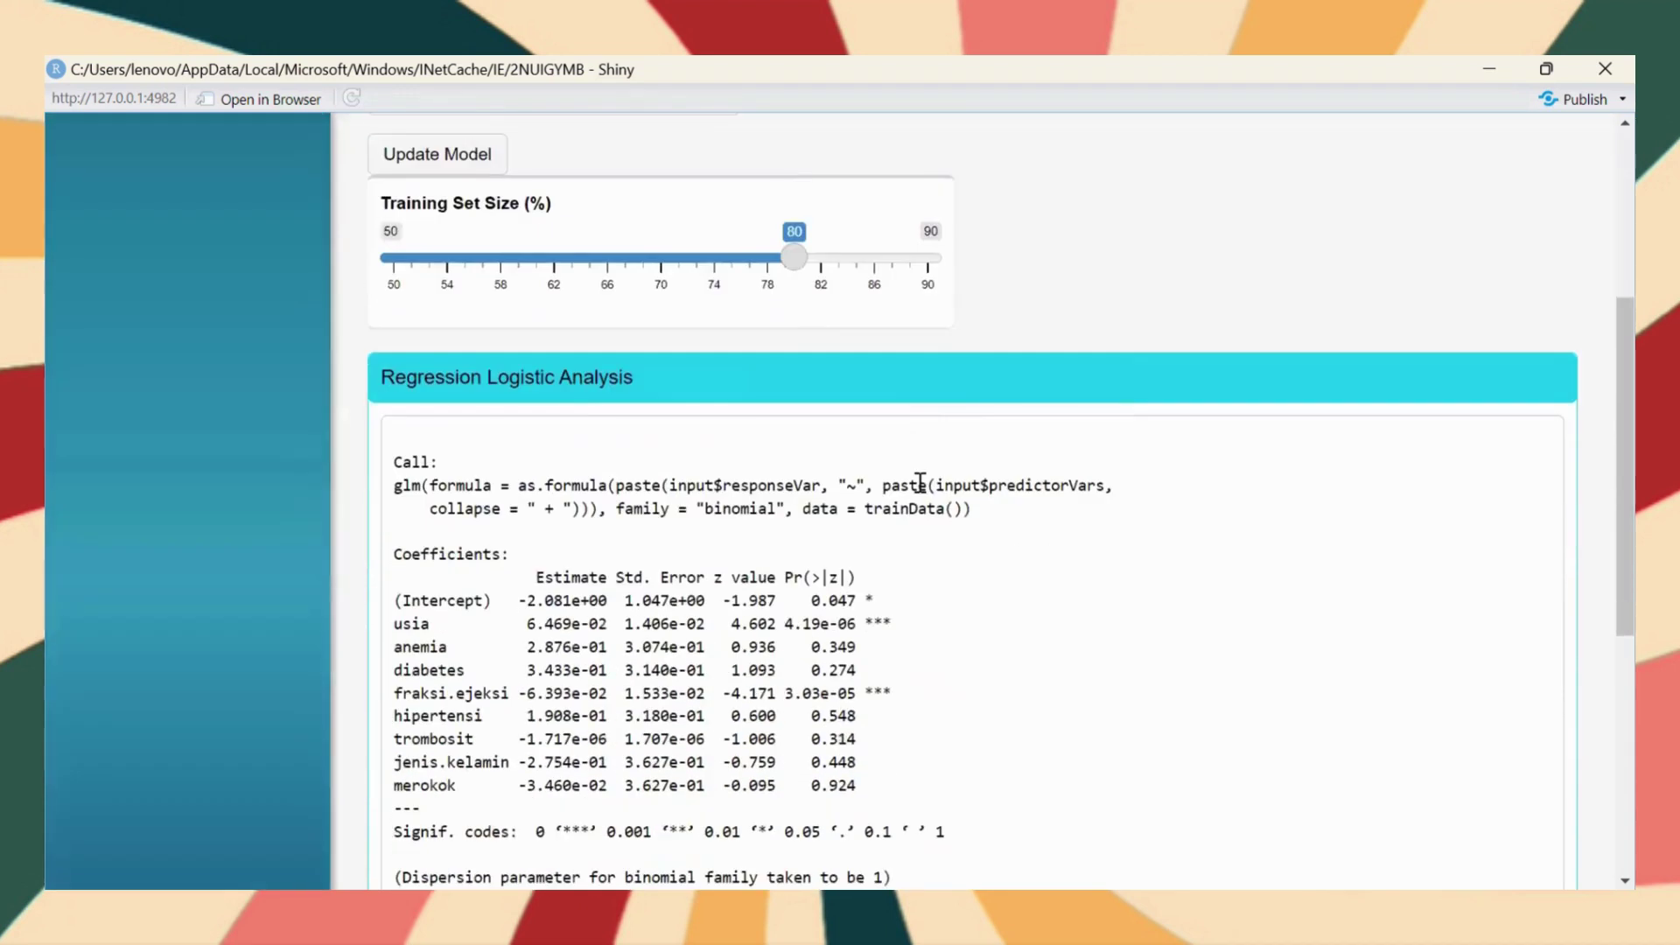
pyautogui.scroll(-1, 923, 492)
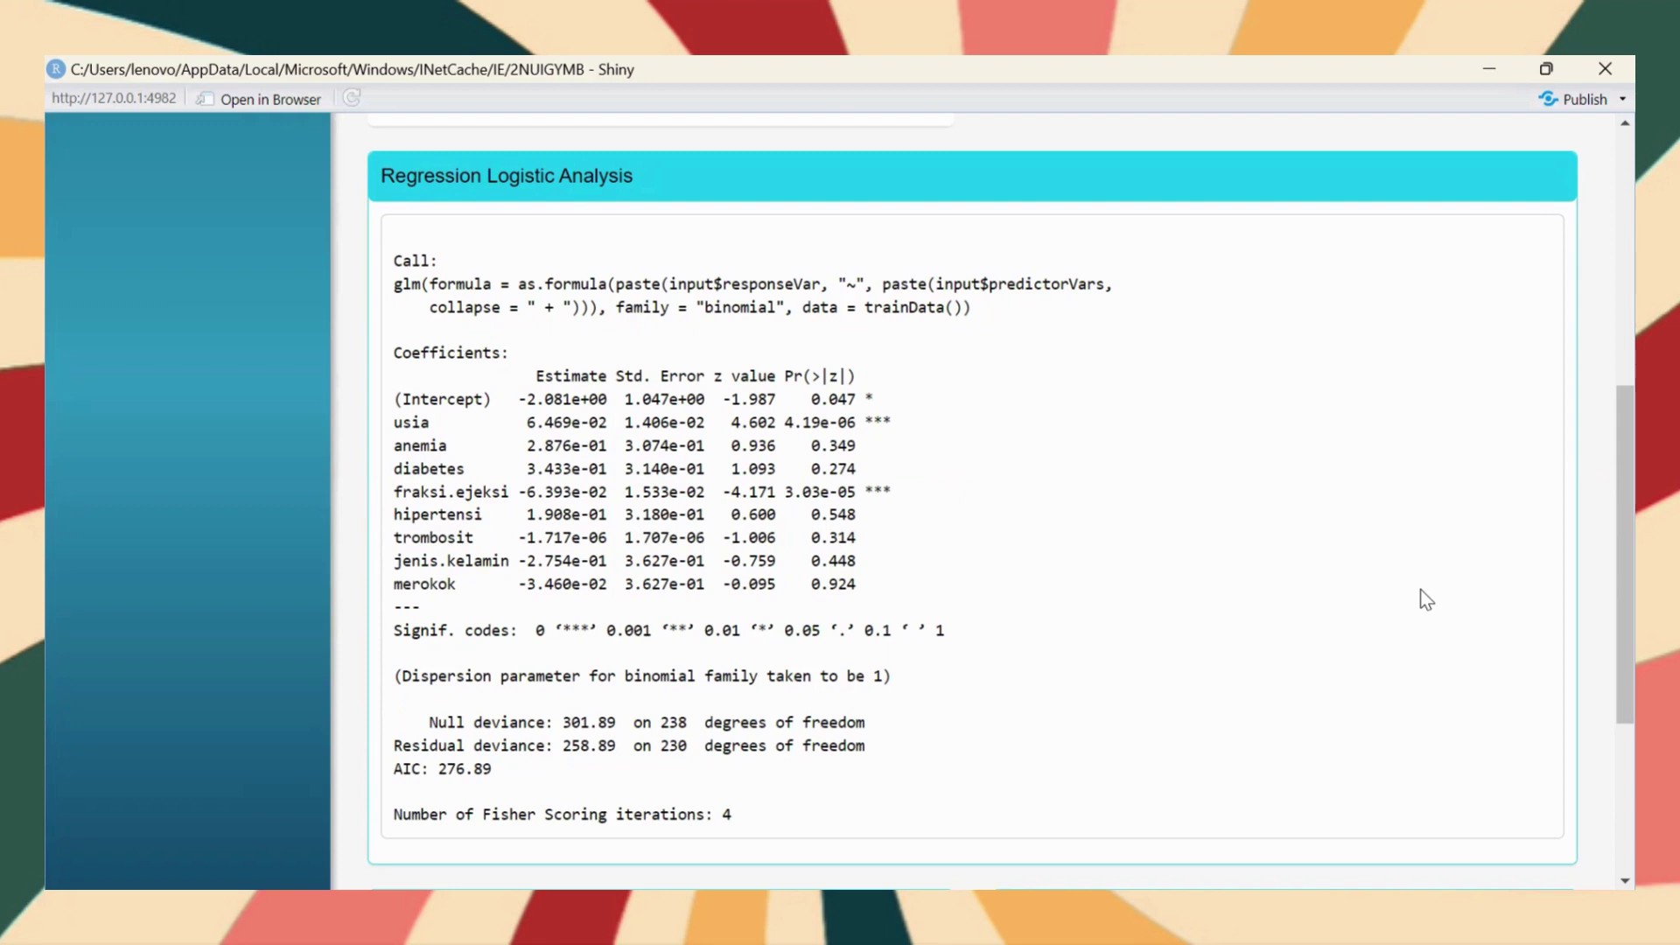
pyautogui.scroll(-1, 1427, 600)
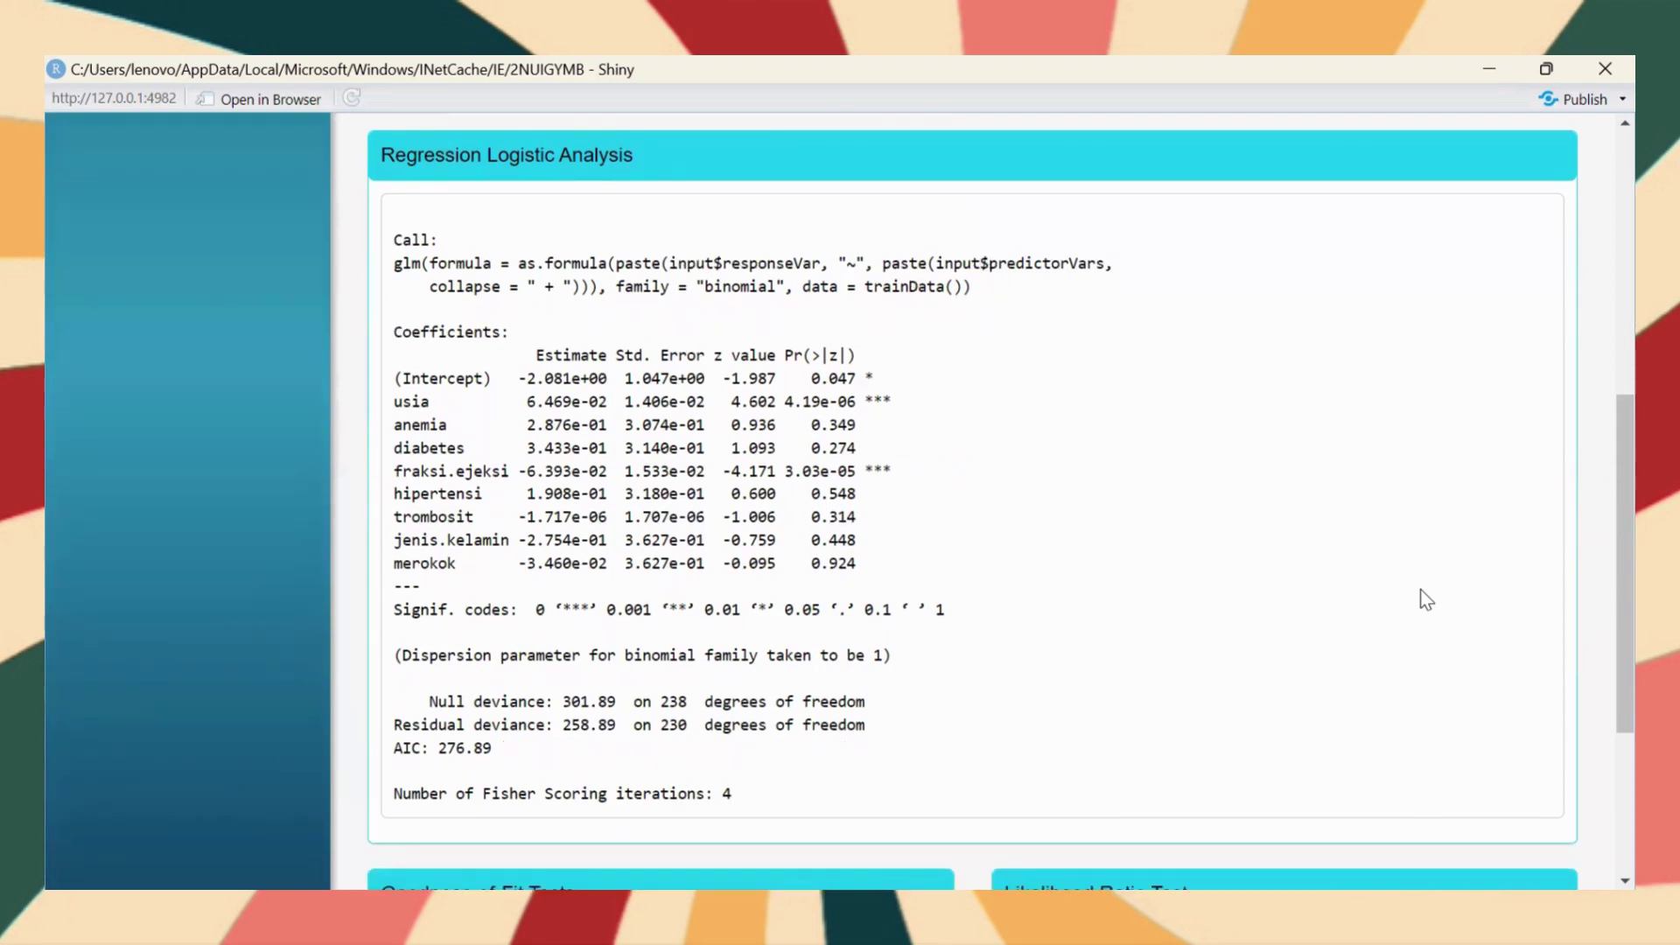
pyautogui.scroll(-1, 1426, 600)
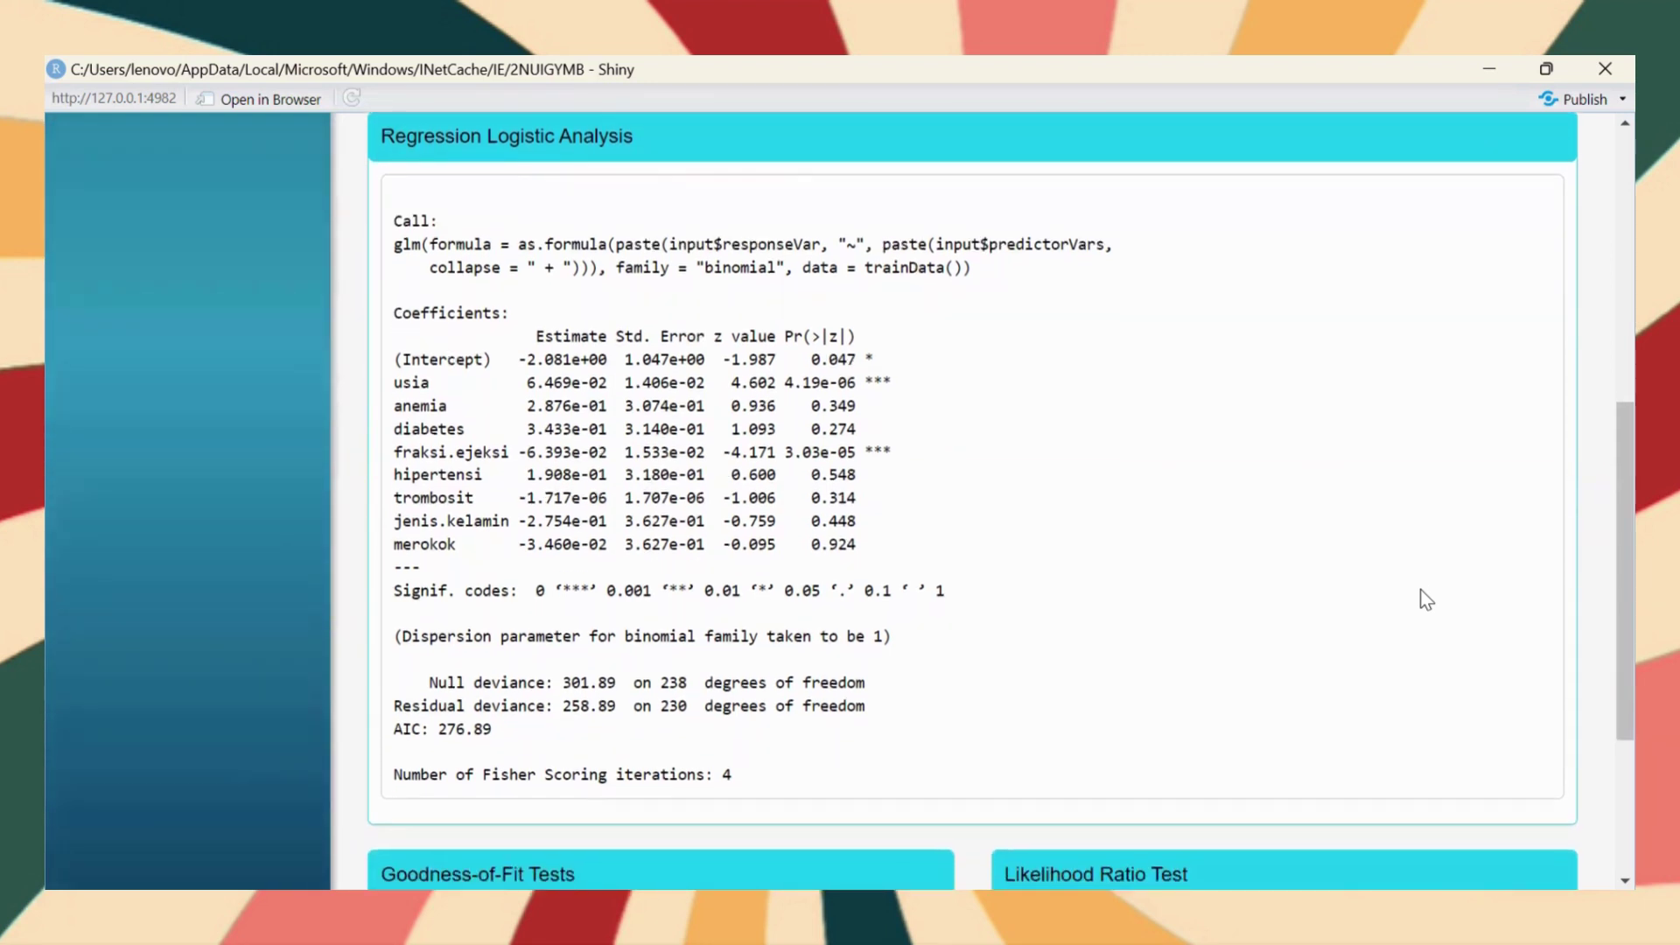
# Examine the goodness-of-fit and likelihood ratio test results together with the regression coefficients of the eight-predictor model
pyautogui.scroll(-3, 1427, 601)
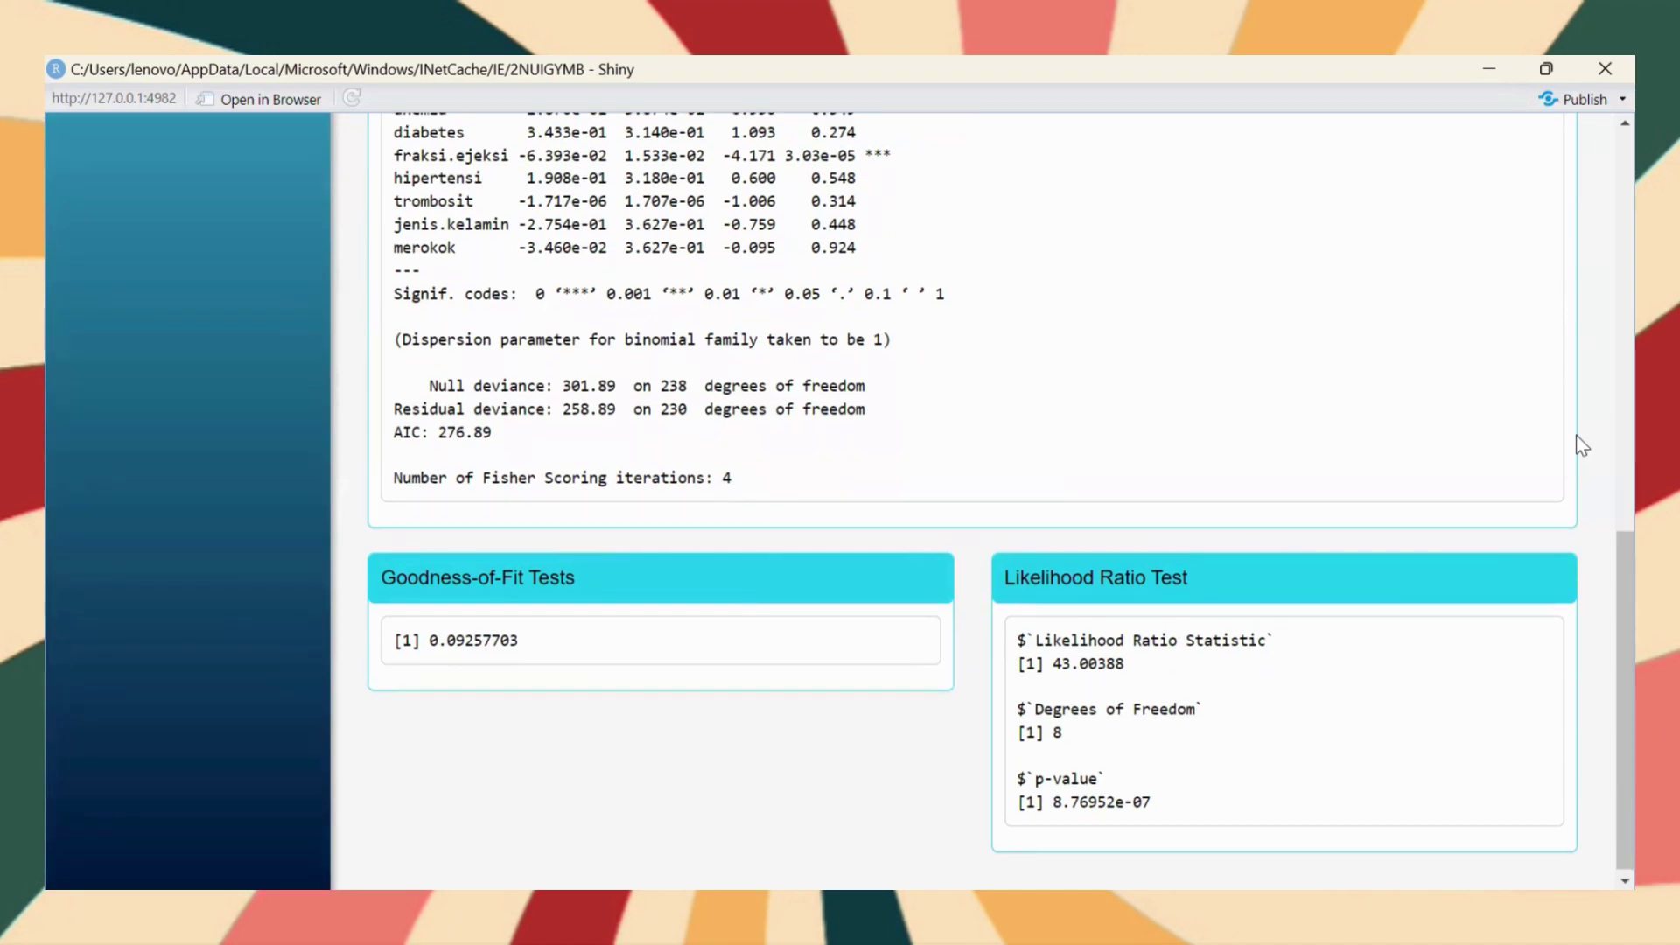
pyautogui.scroll(9, 1582, 446)
pyautogui.scroll(2, 1582, 447)
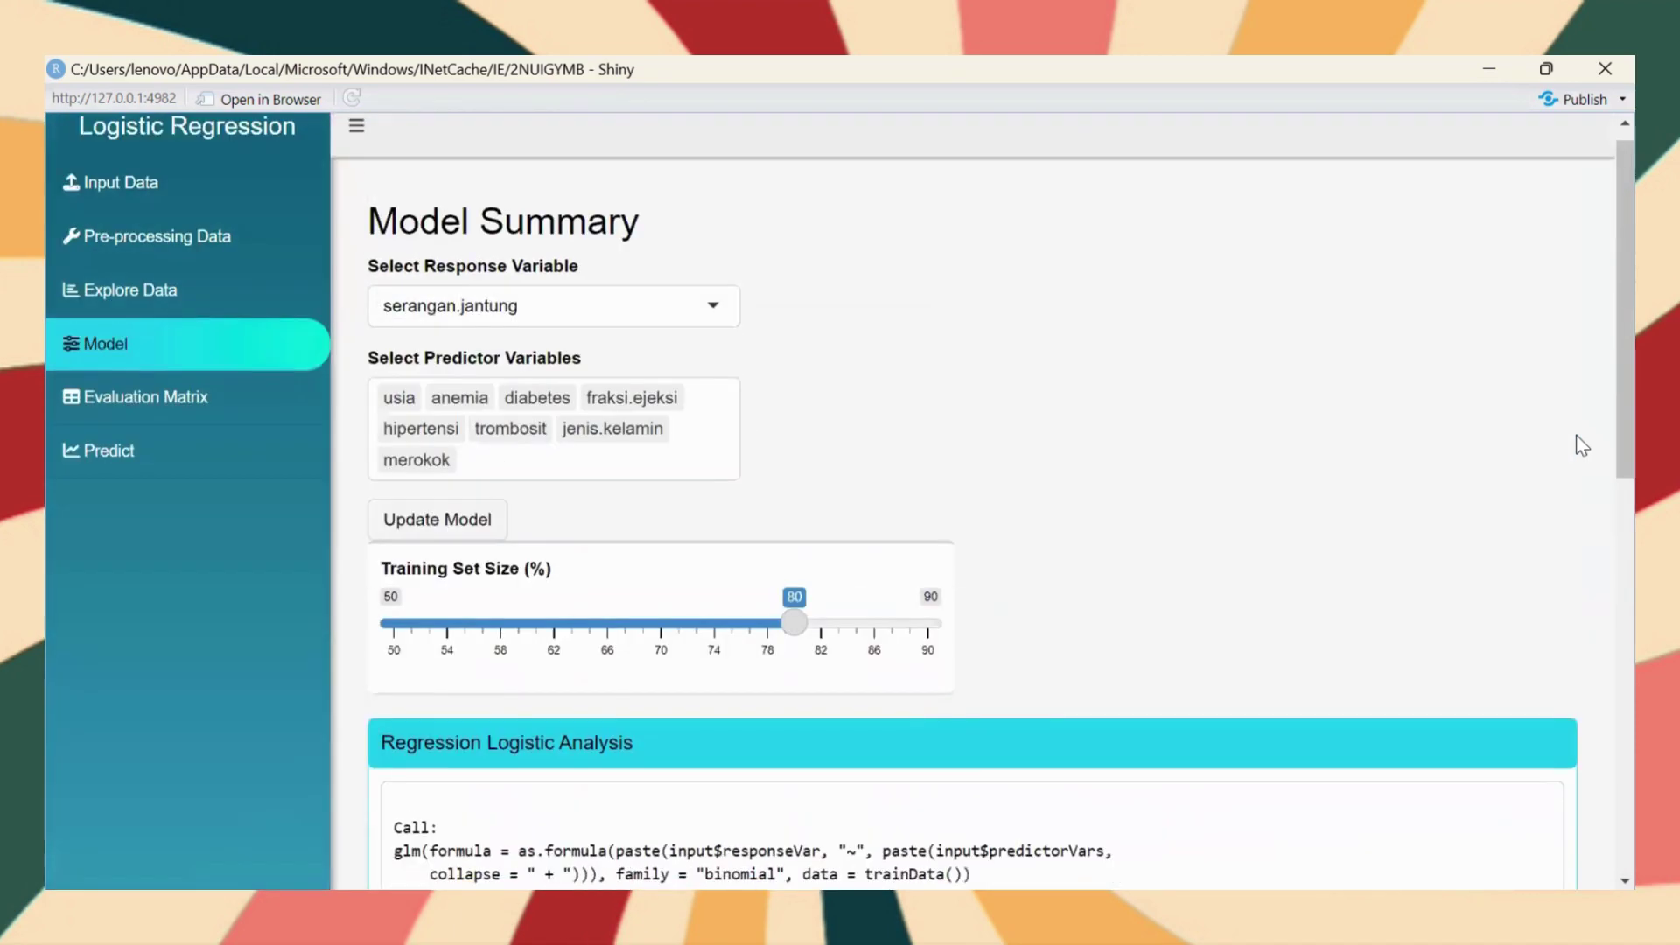
pyautogui.scroll(-10, 1582, 446)
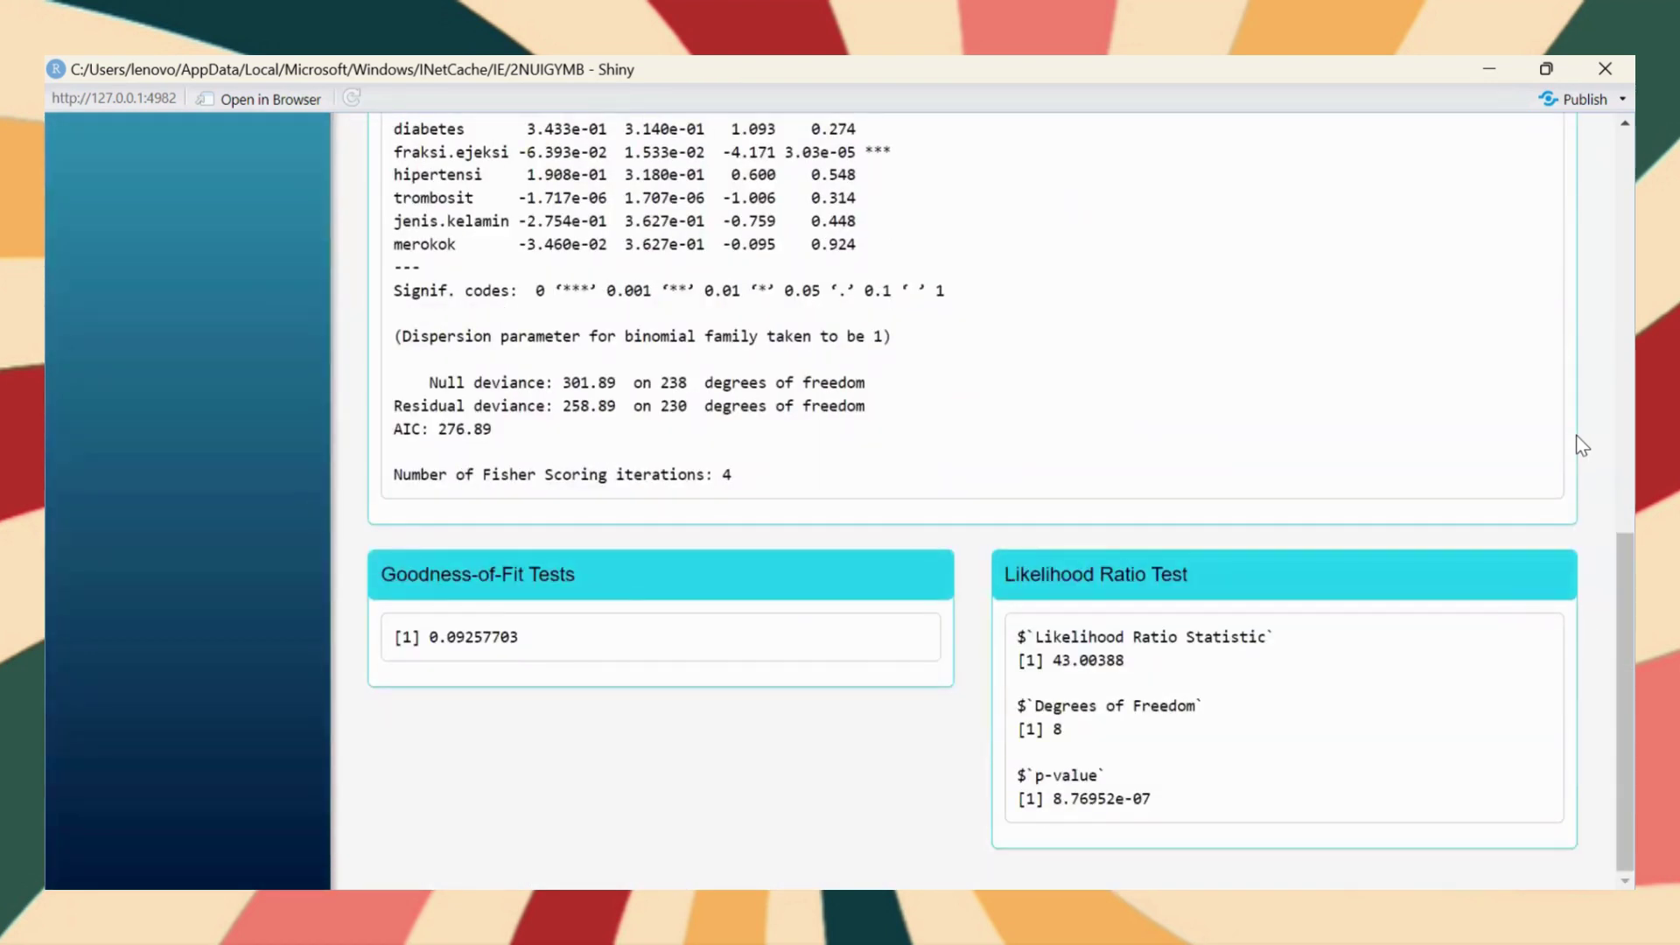
pyautogui.scroll(2, 1582, 446)
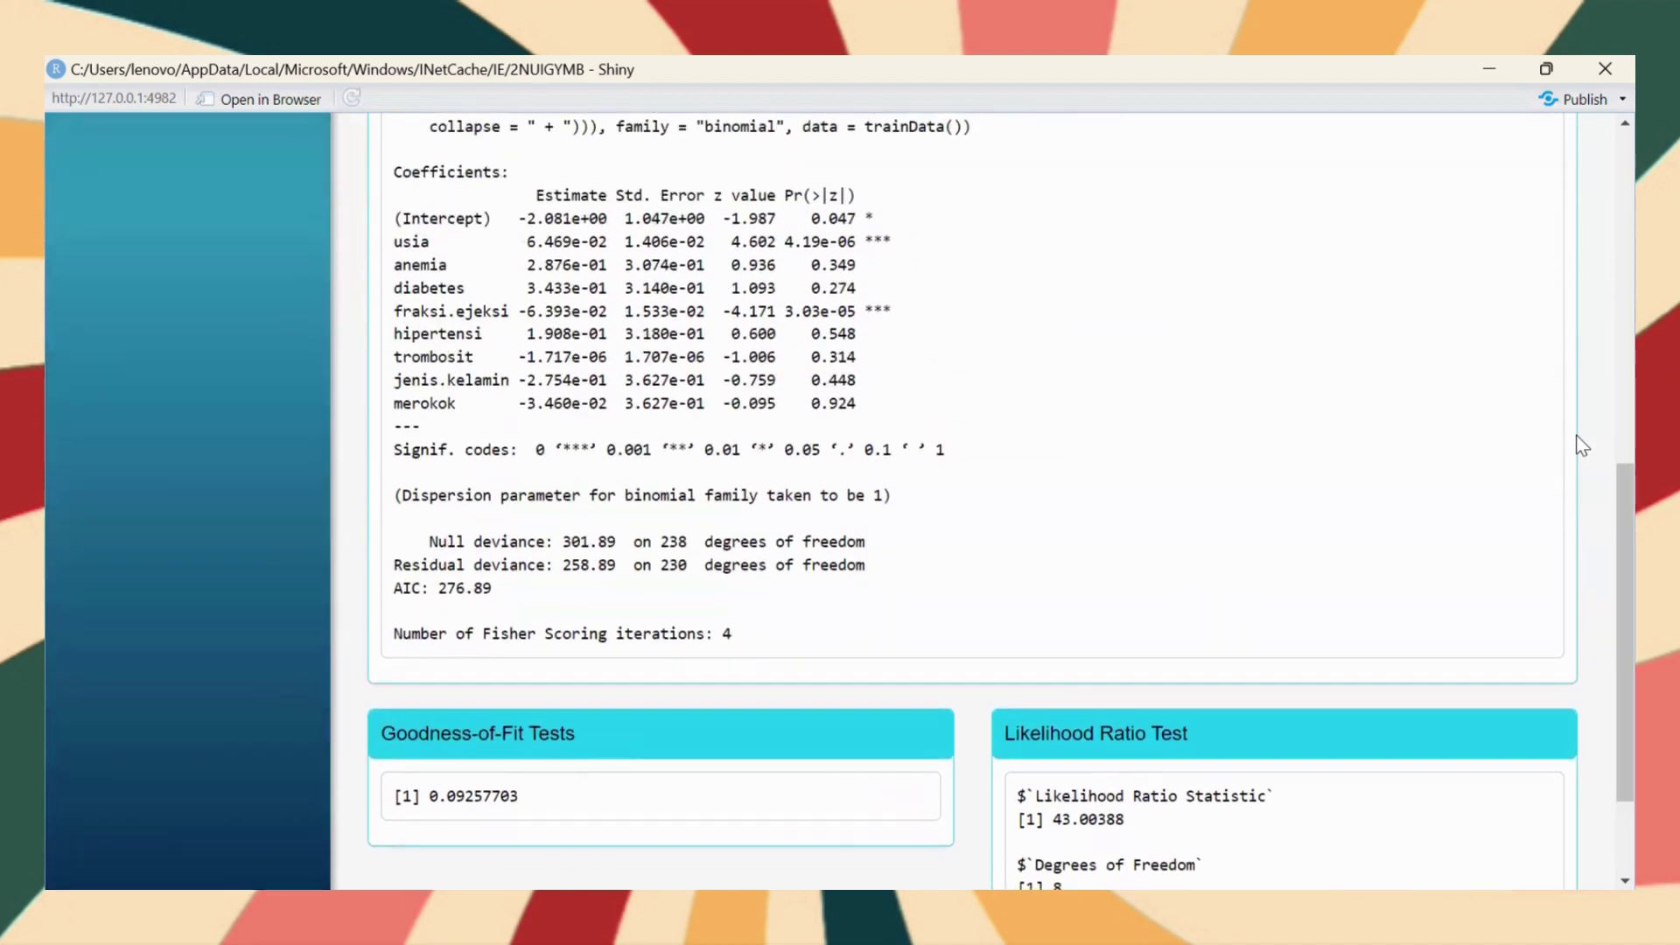
pyautogui.scroll(1, 1583, 446)
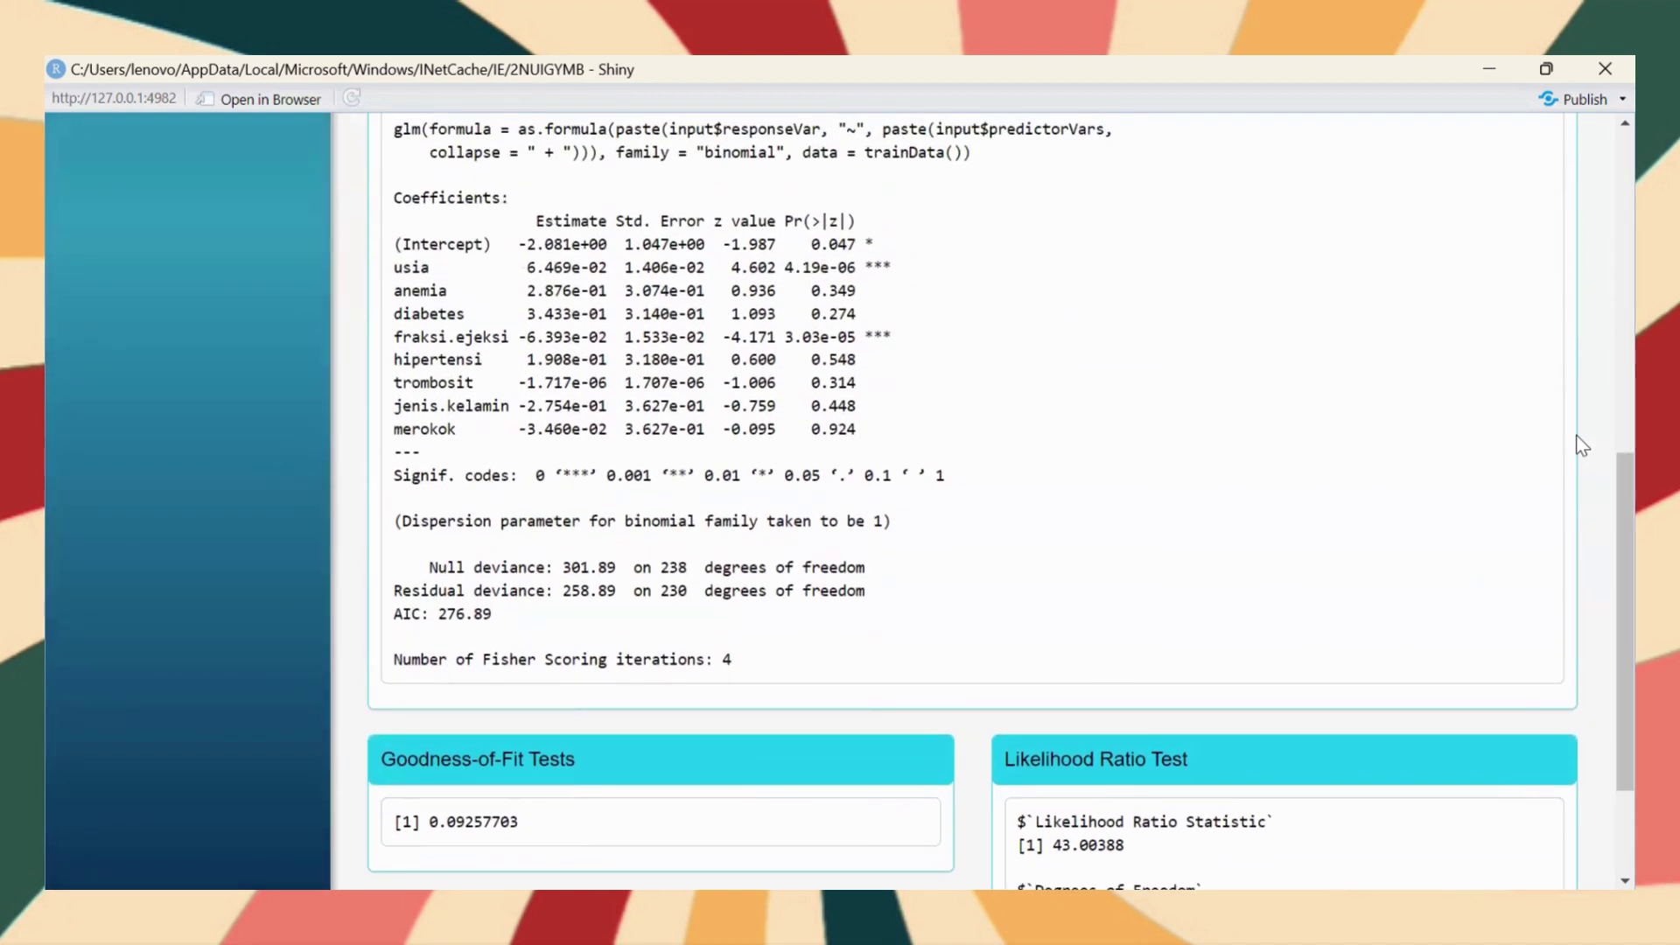
pyautogui.scroll(-1, 1582, 446)
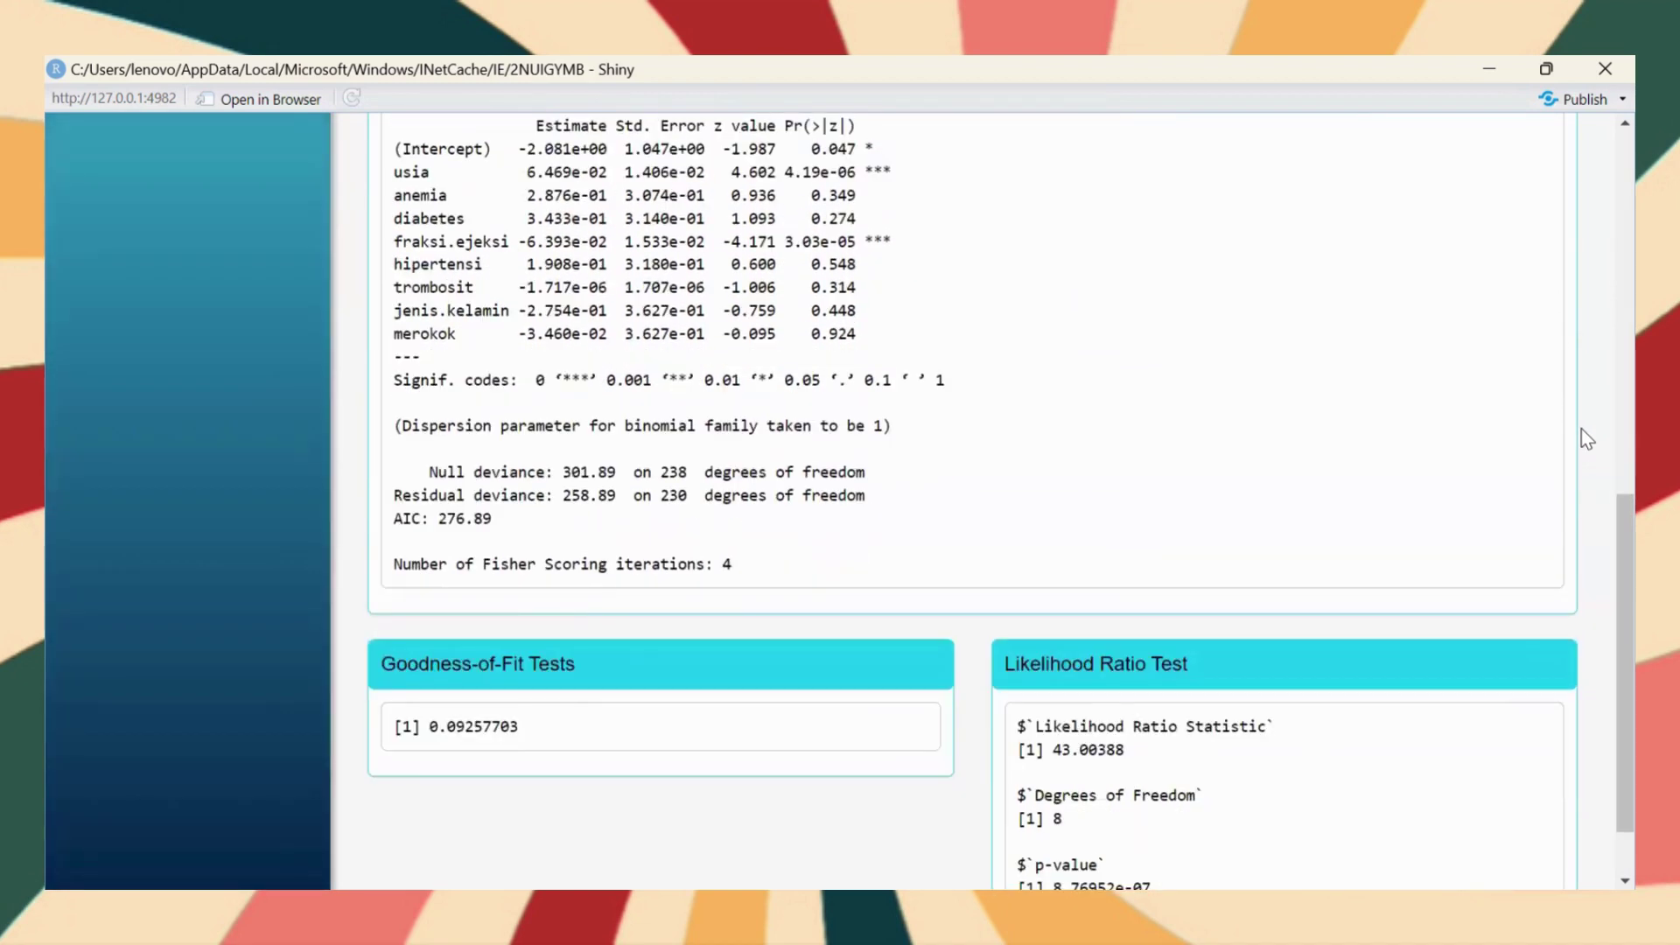
pyautogui.scroll(1, 1544, 430)
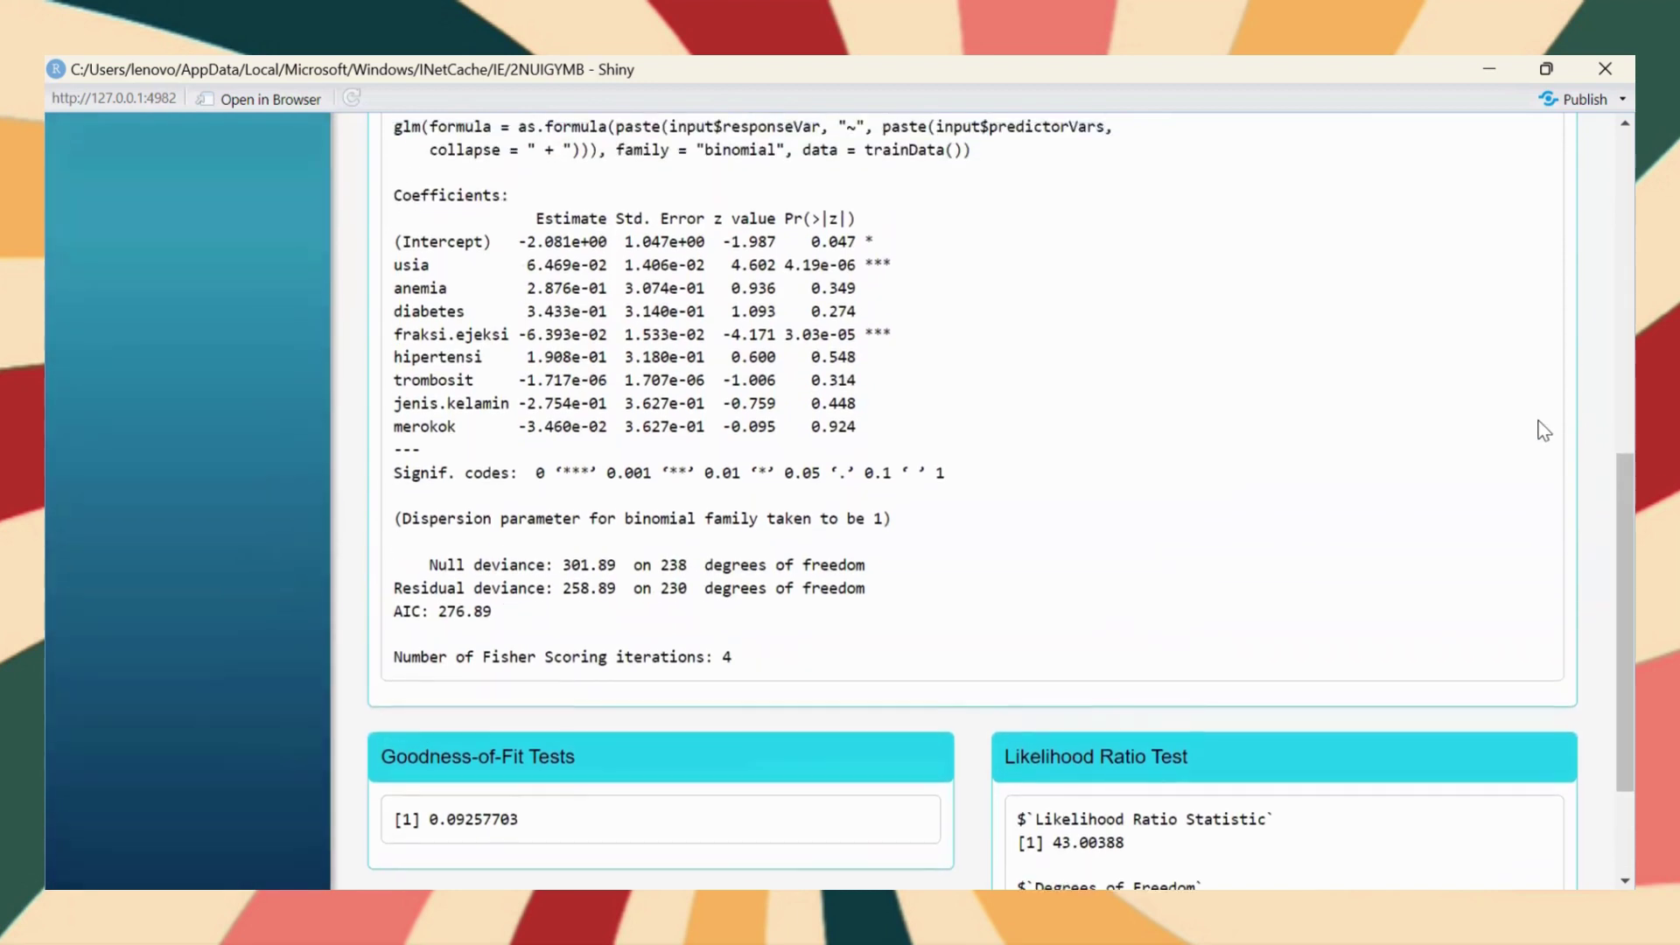
pyautogui.scroll(1, 1544, 430)
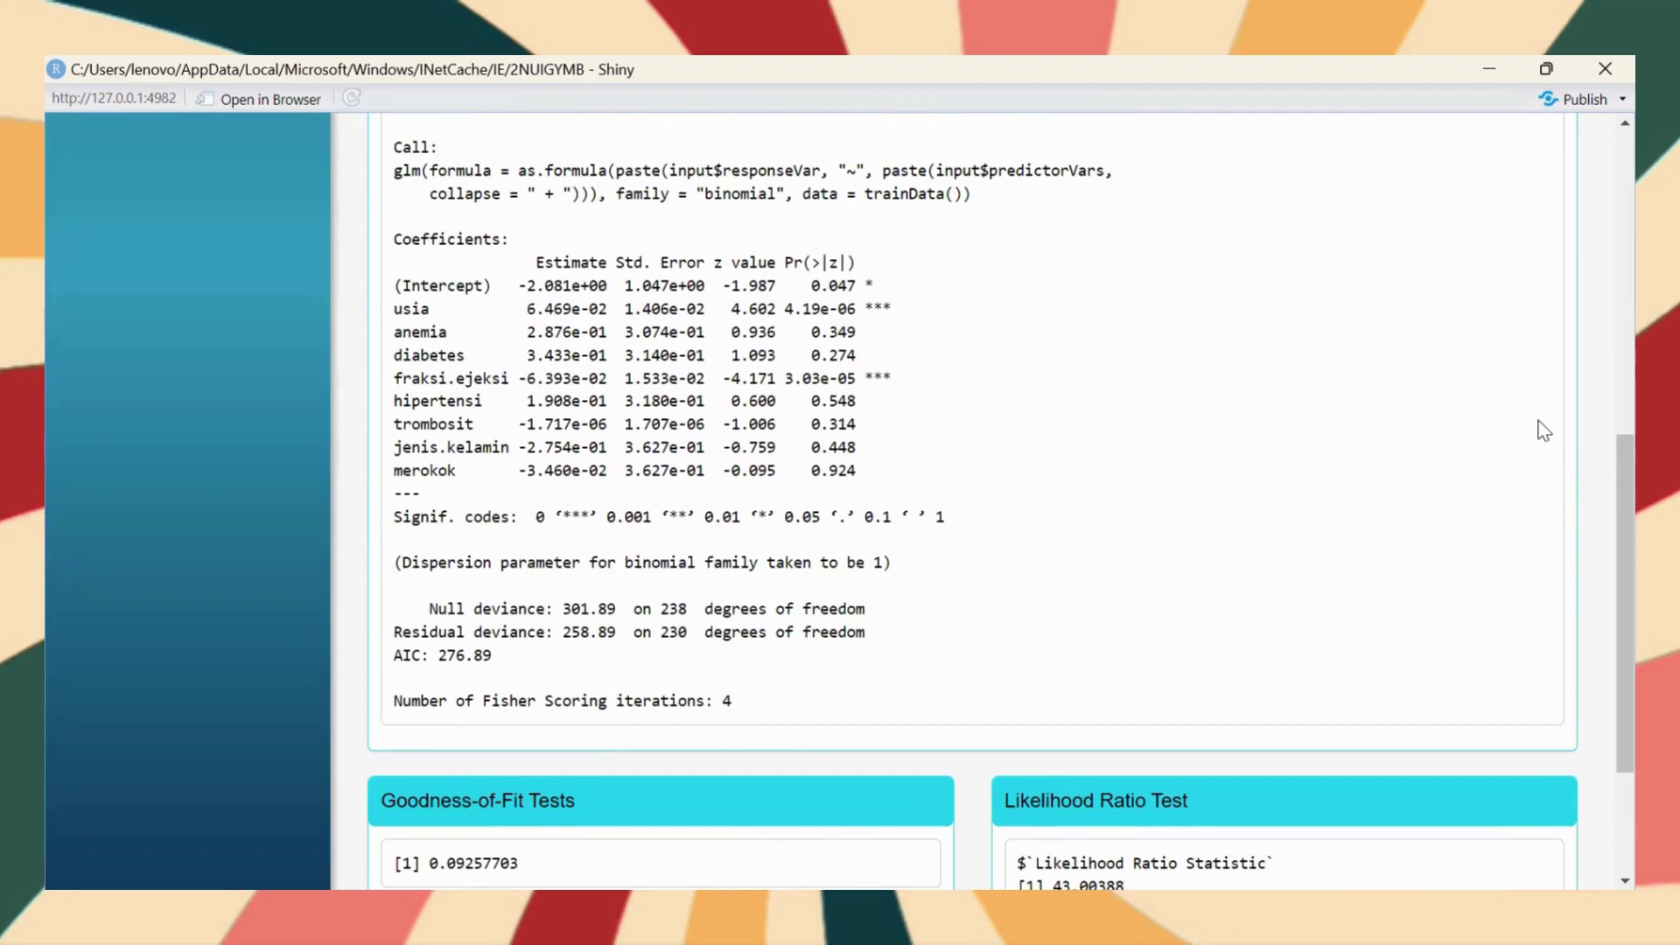
# Reduce the predictor variables to only usia and fraksi.ejeksi and update the model
pyautogui.scroll(7, 1544, 431)
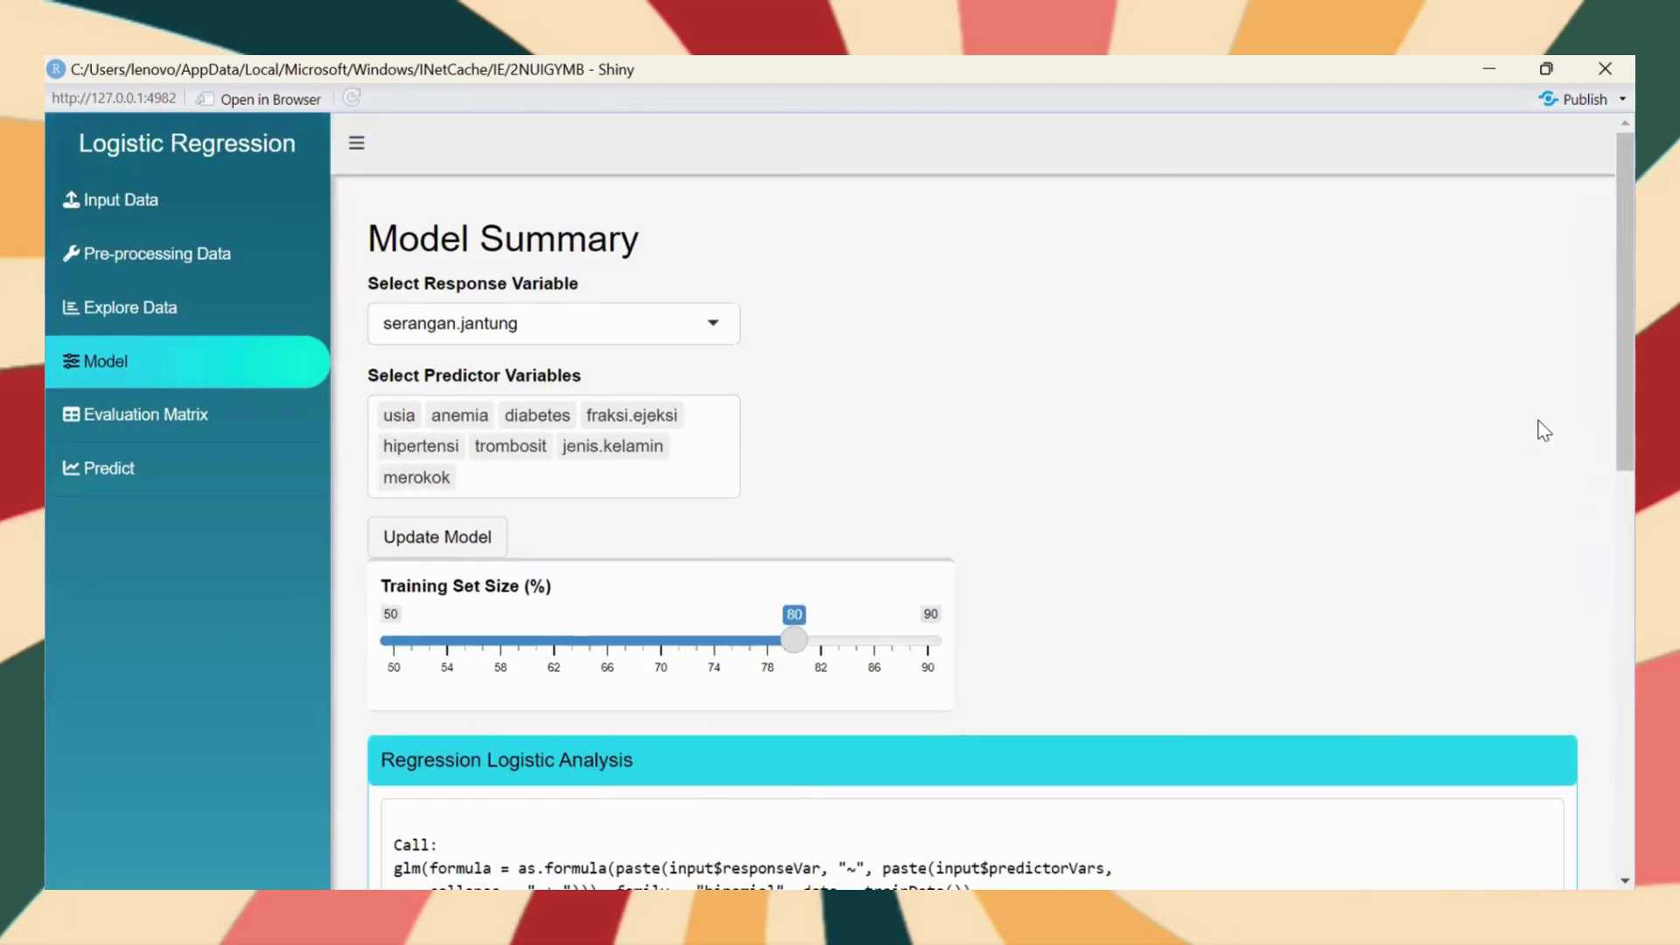
pyautogui.scroll(-1, 1544, 431)
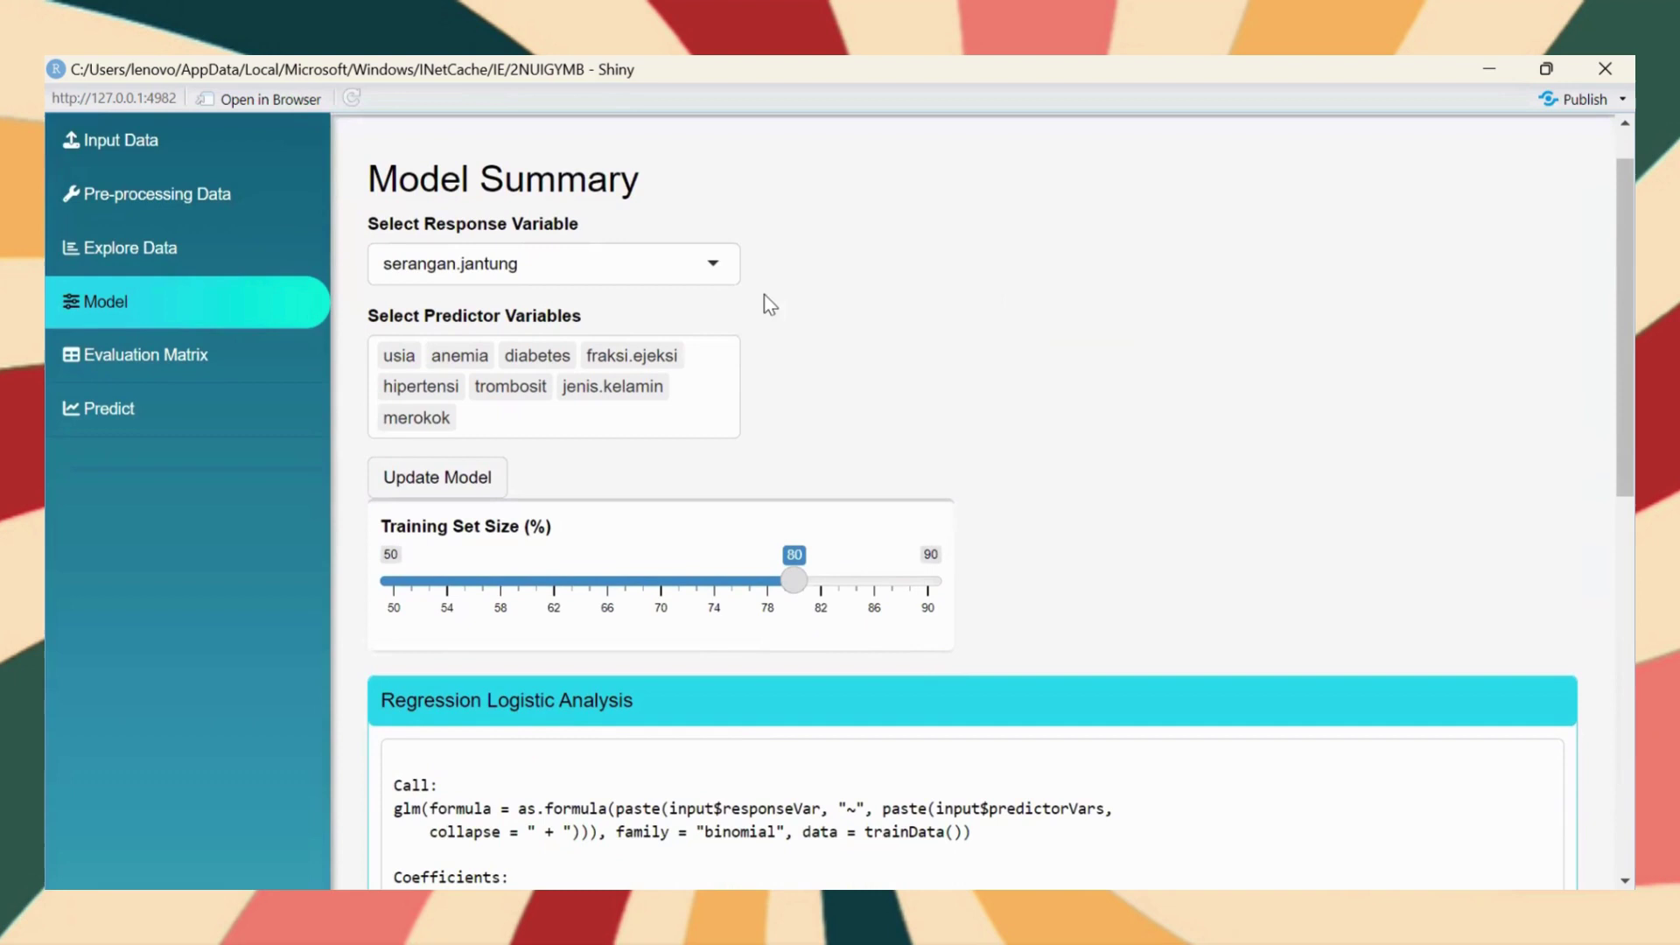
pyautogui.click(522, 416)
pyautogui.press('BackSpace')
pyautogui.press('BackSpace')
pyautogui.press('BackSpace')
pyautogui.press('BackSpace')
pyautogui.press('BackSpace')
pyautogui.press('BackSpace')
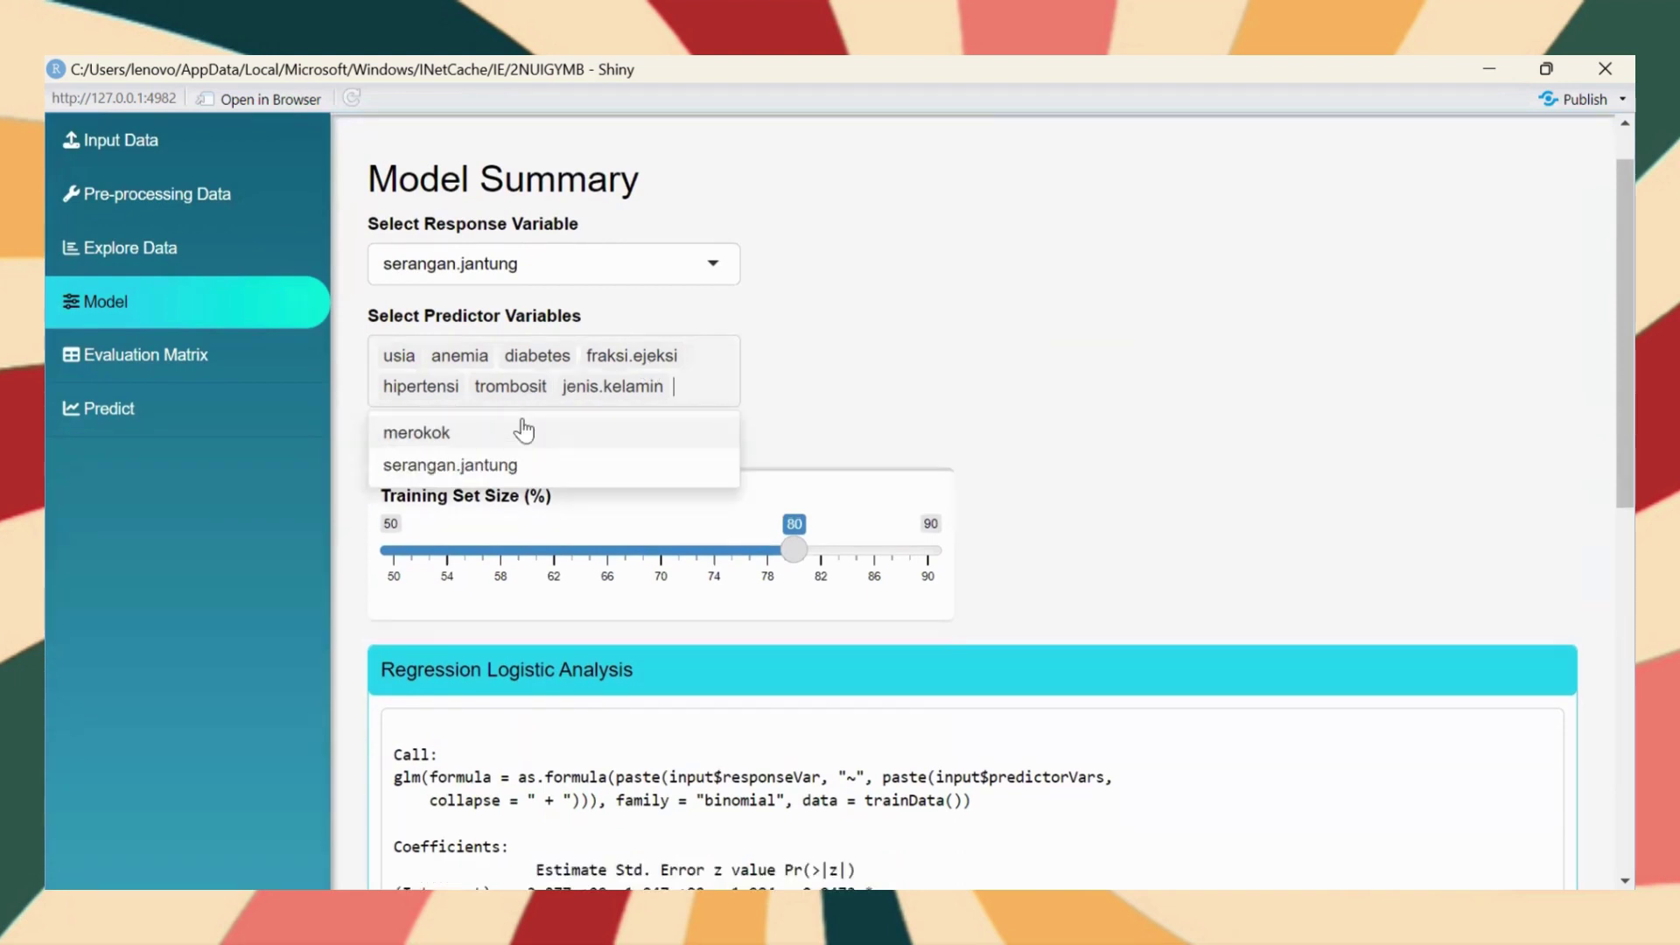
pyautogui.press('BackSpace')
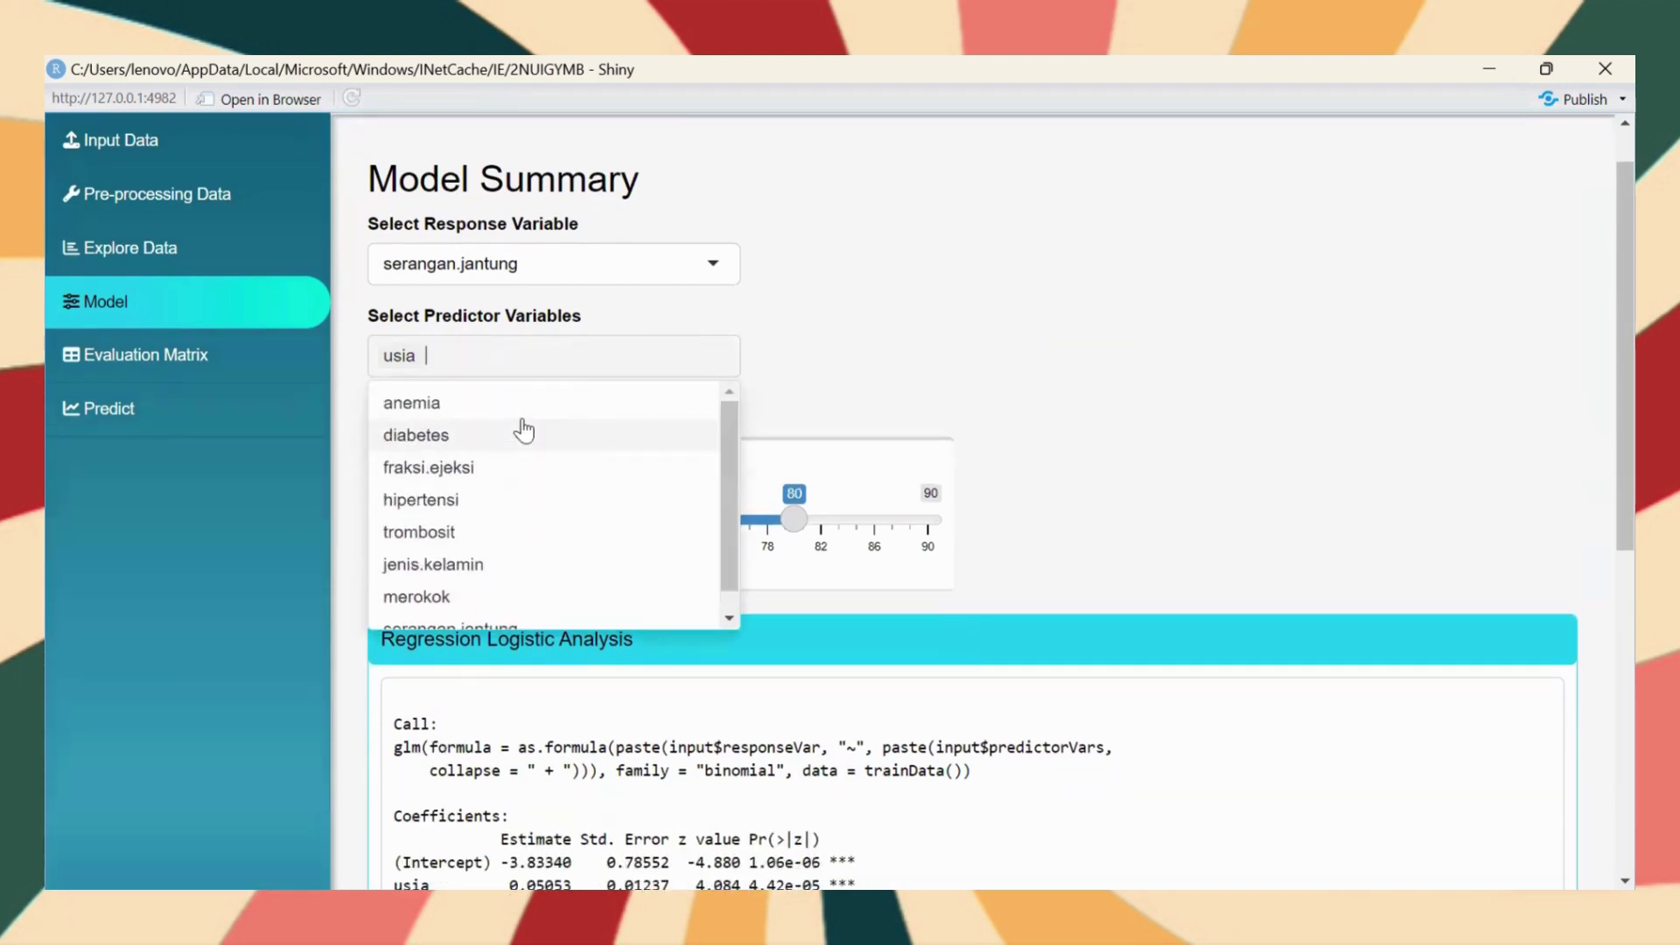
pyautogui.click(525, 468)
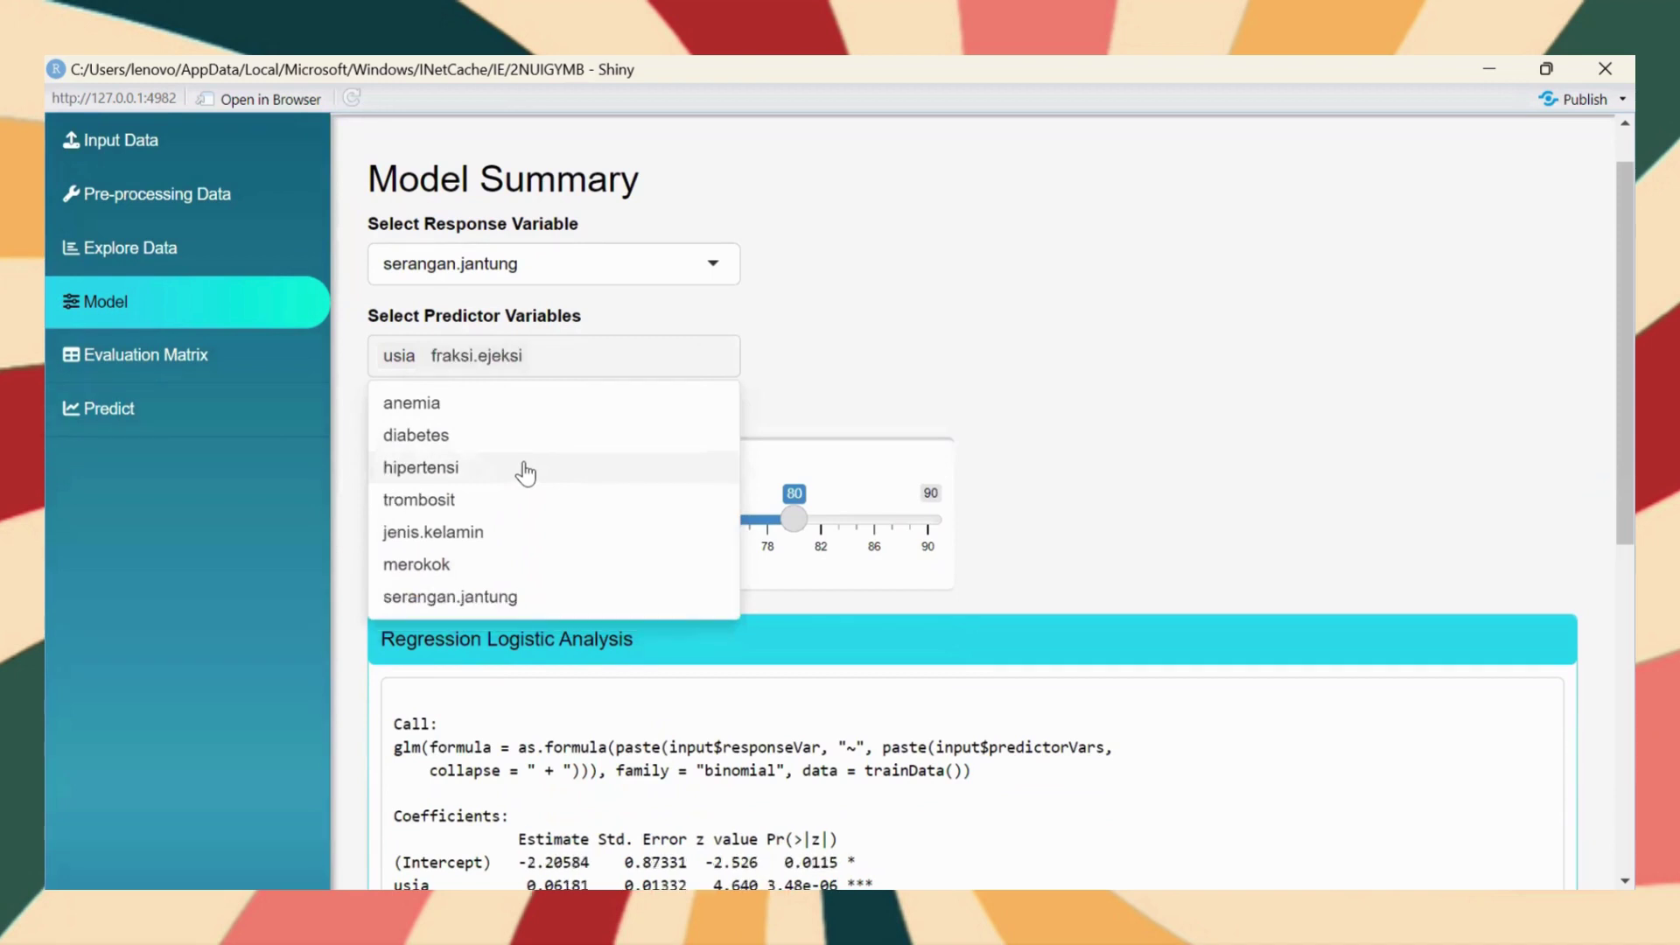
pyautogui.click(783, 407)
pyautogui.click(464, 419)
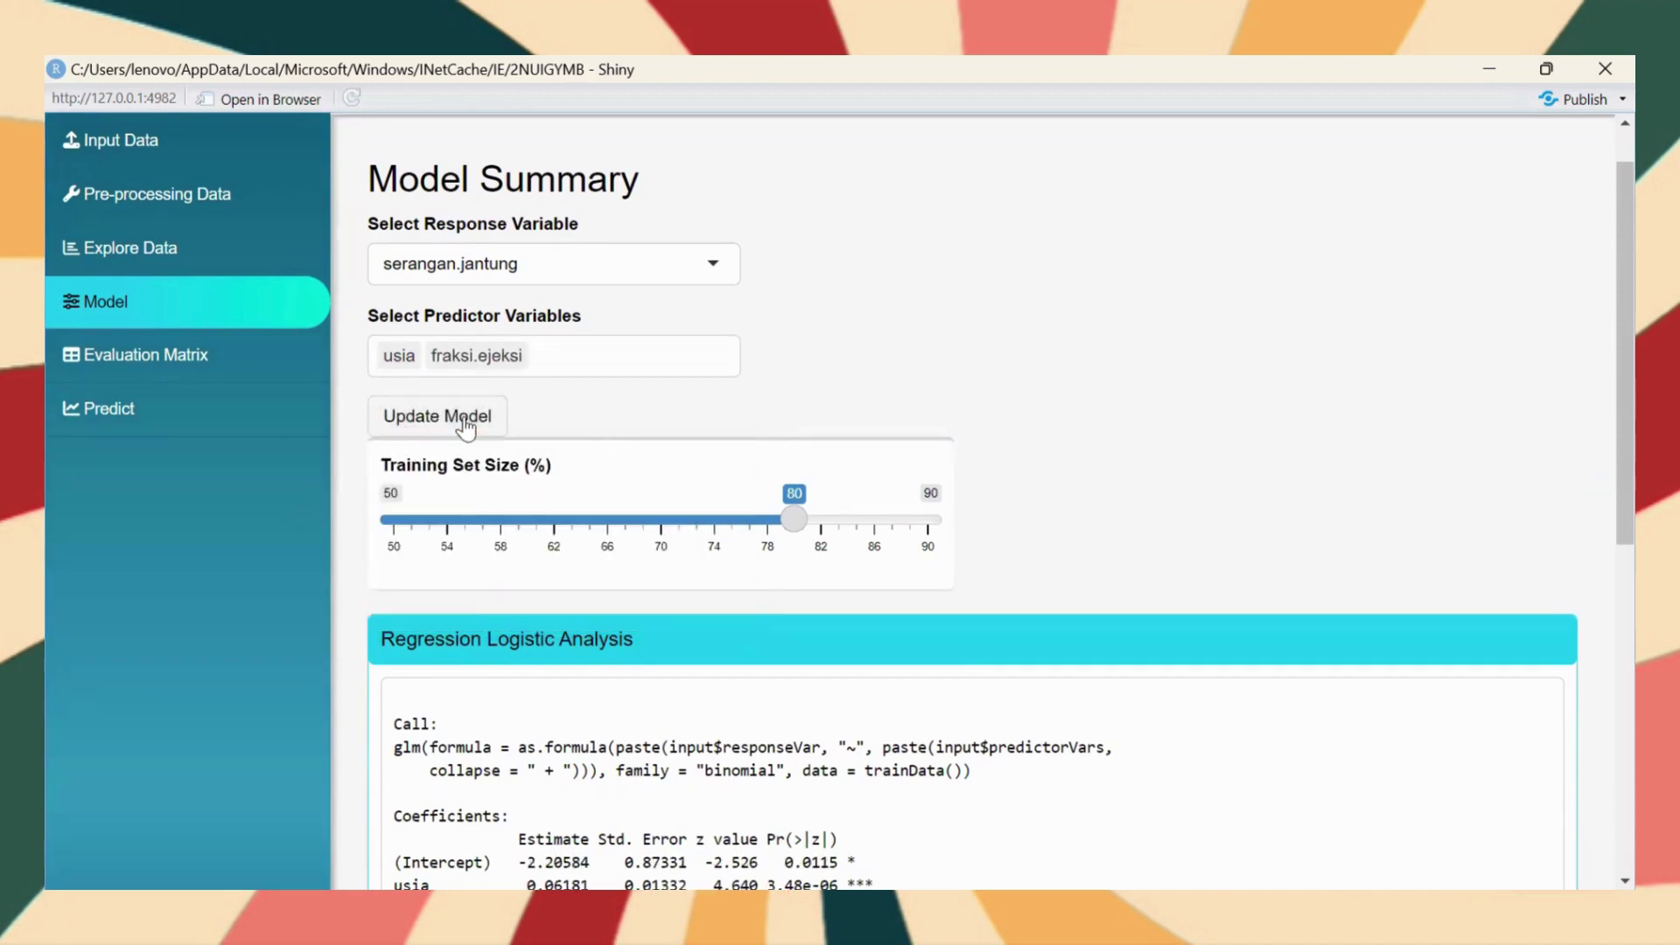
# Review the two-predictor model's coefficients, deviances, AIC, goodness-of-fit and likelihood ratio test results
pyautogui.scroll(-4, 1106, 507)
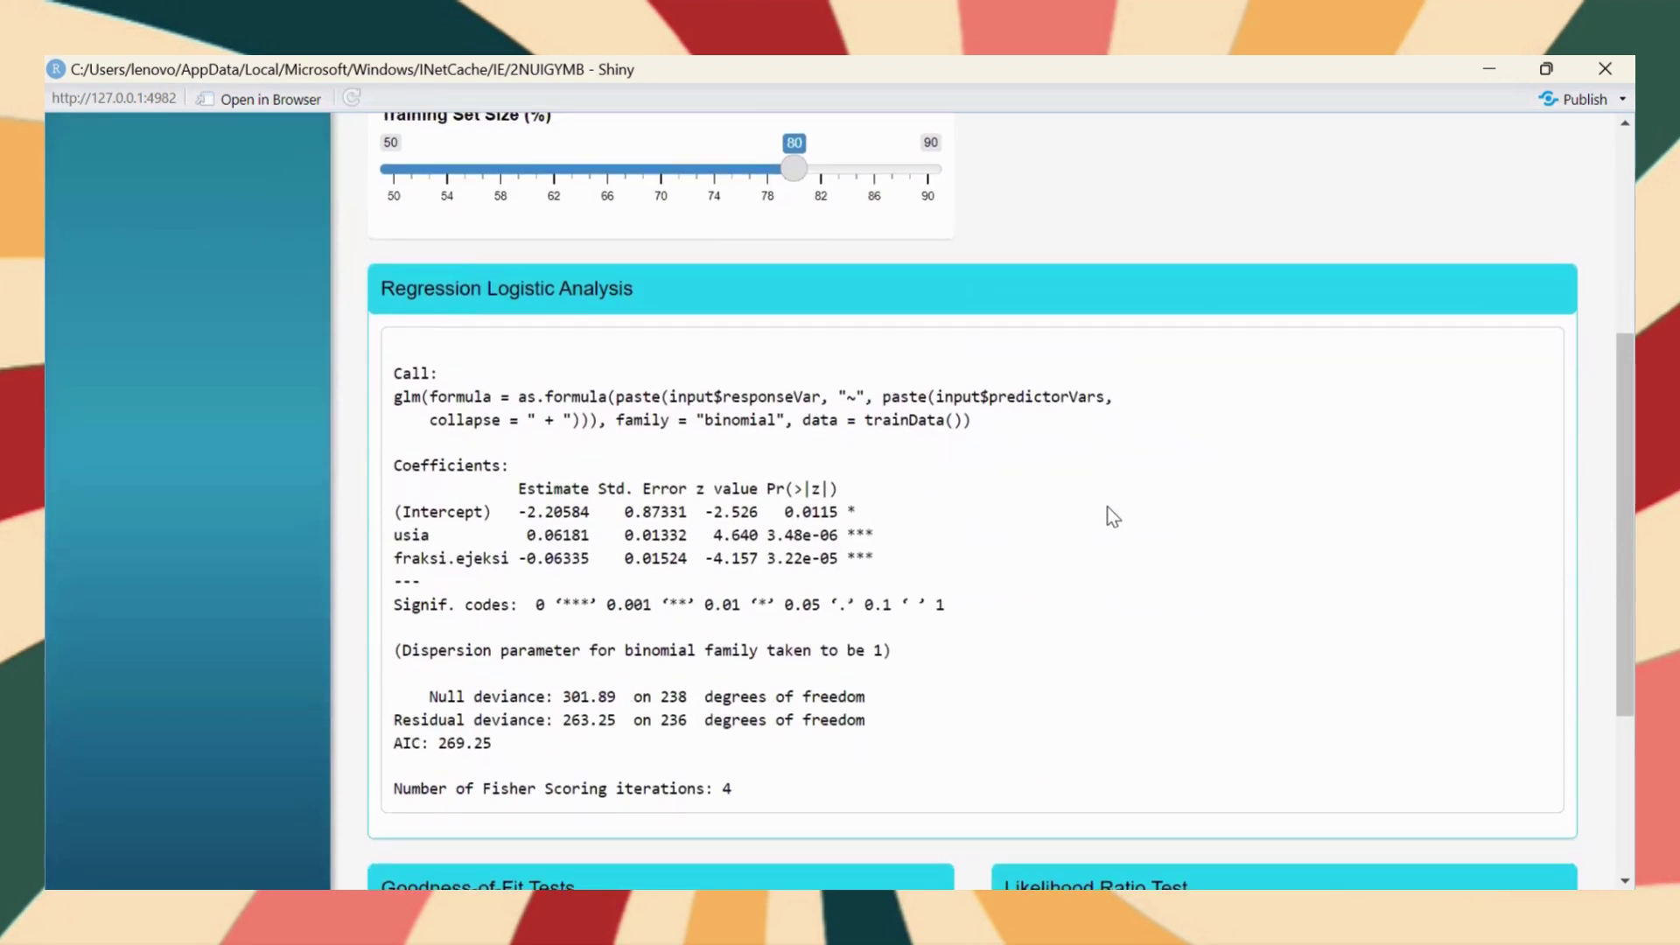
pyautogui.scroll(-2, 1112, 516)
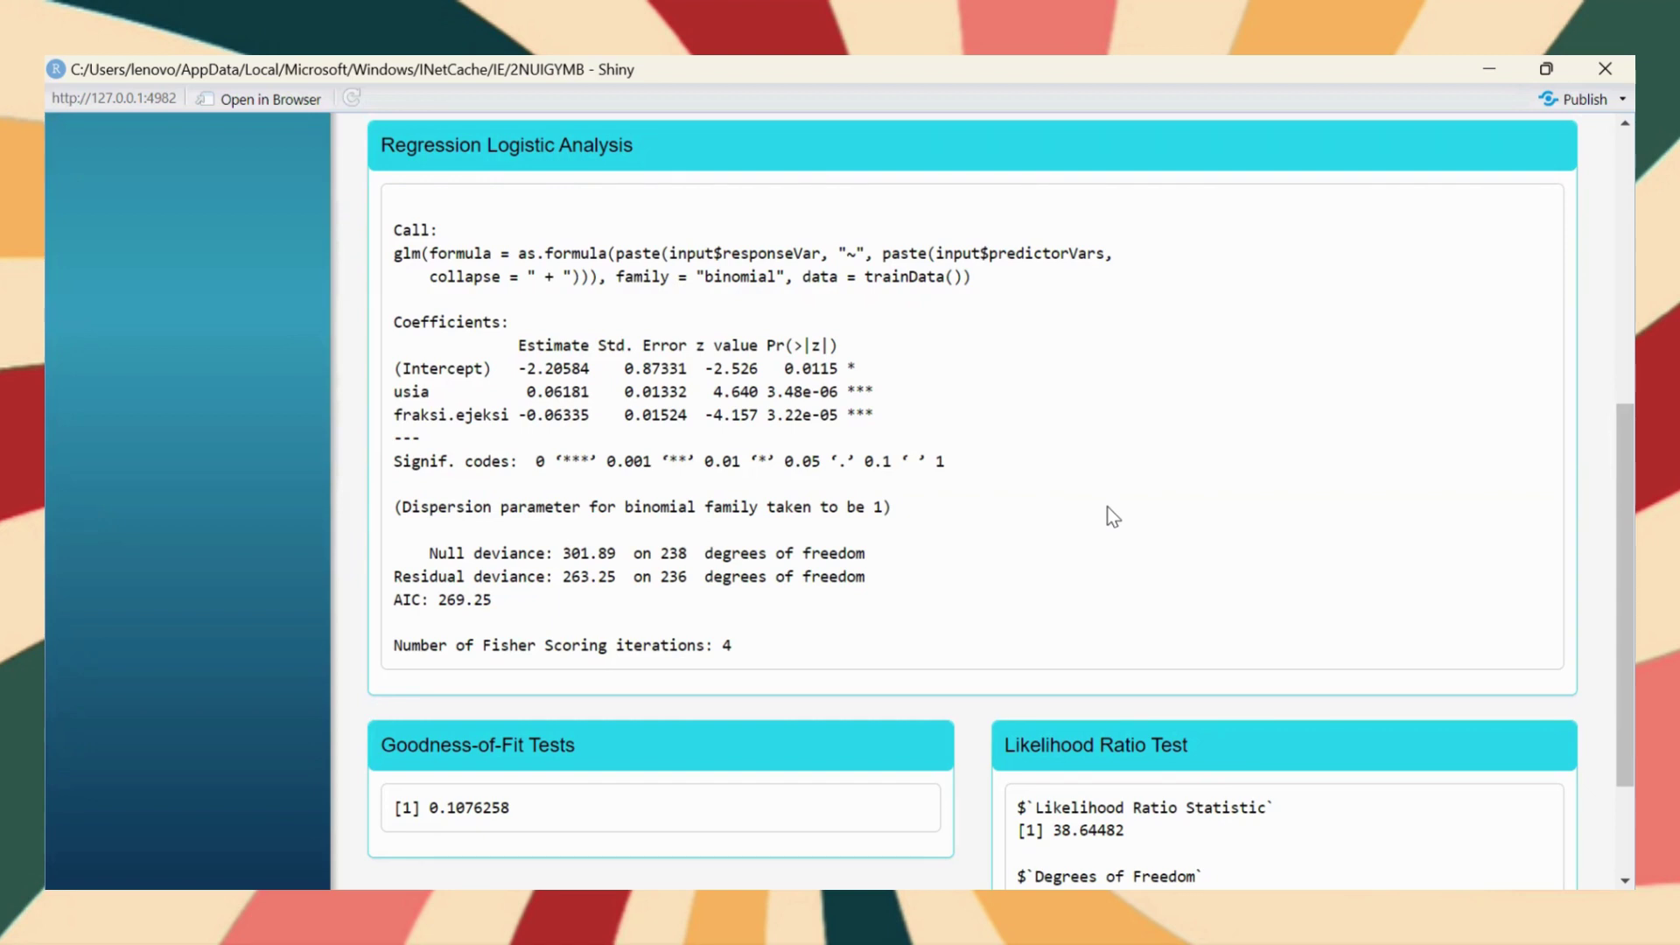
pyautogui.scroll(-2, 1113, 516)
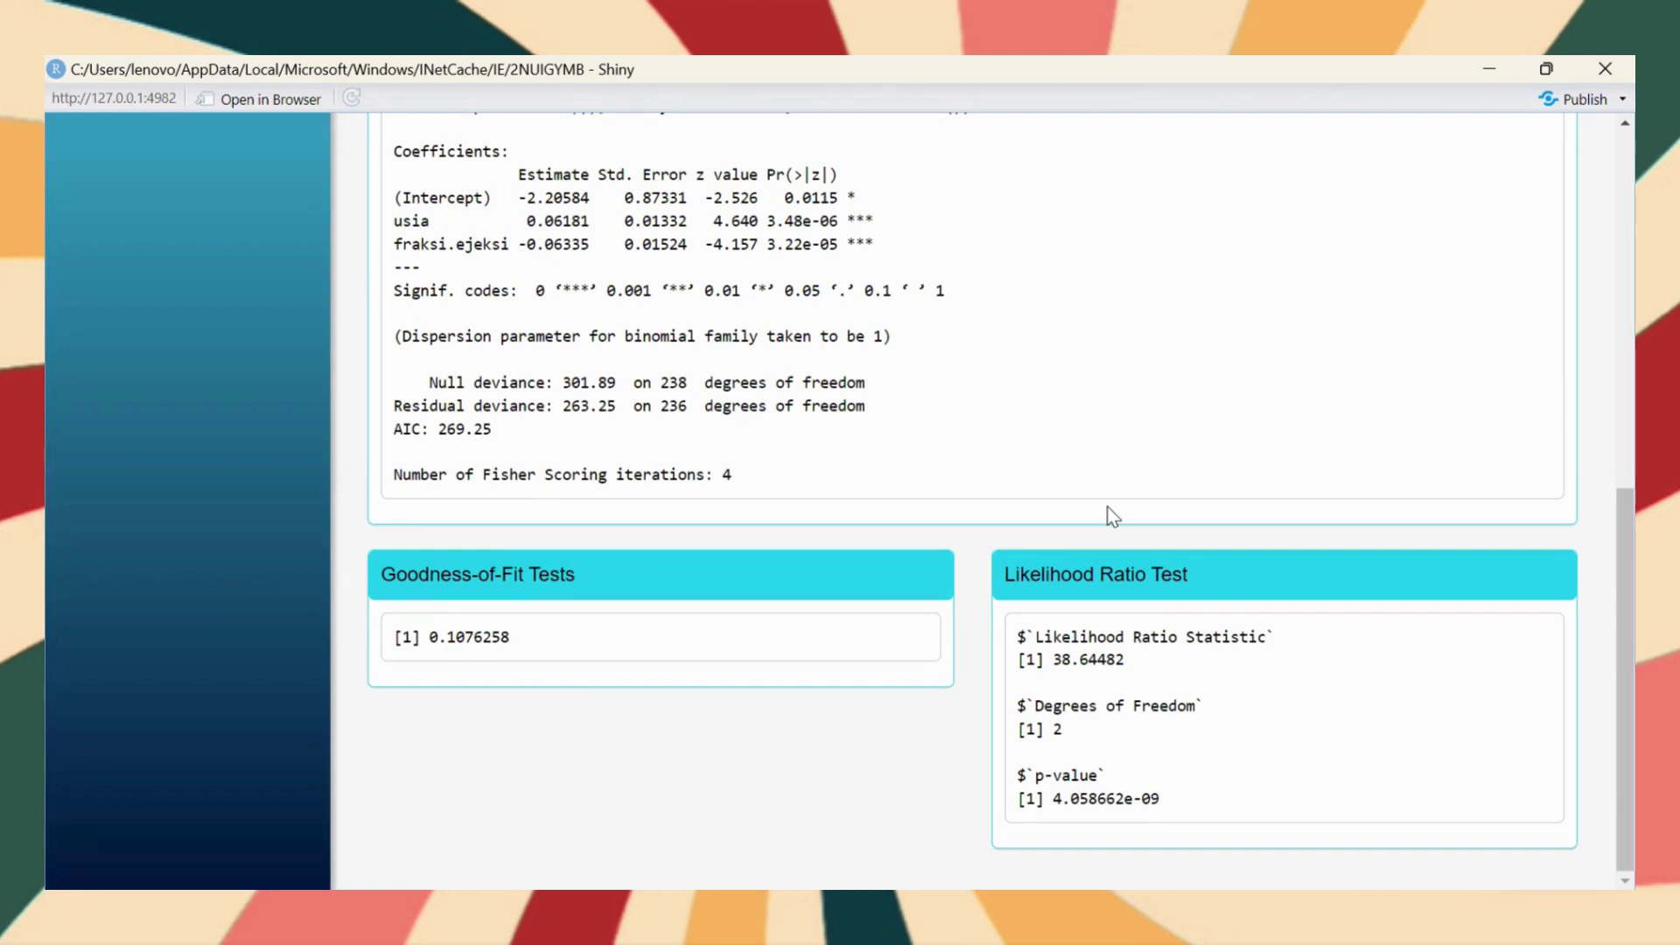
# Open the evaluation matrix and examine the confusion matrix, accuracy, sensitivity, specificity, ROC curve and area under the curve
pyautogui.scroll(8, 1111, 516)
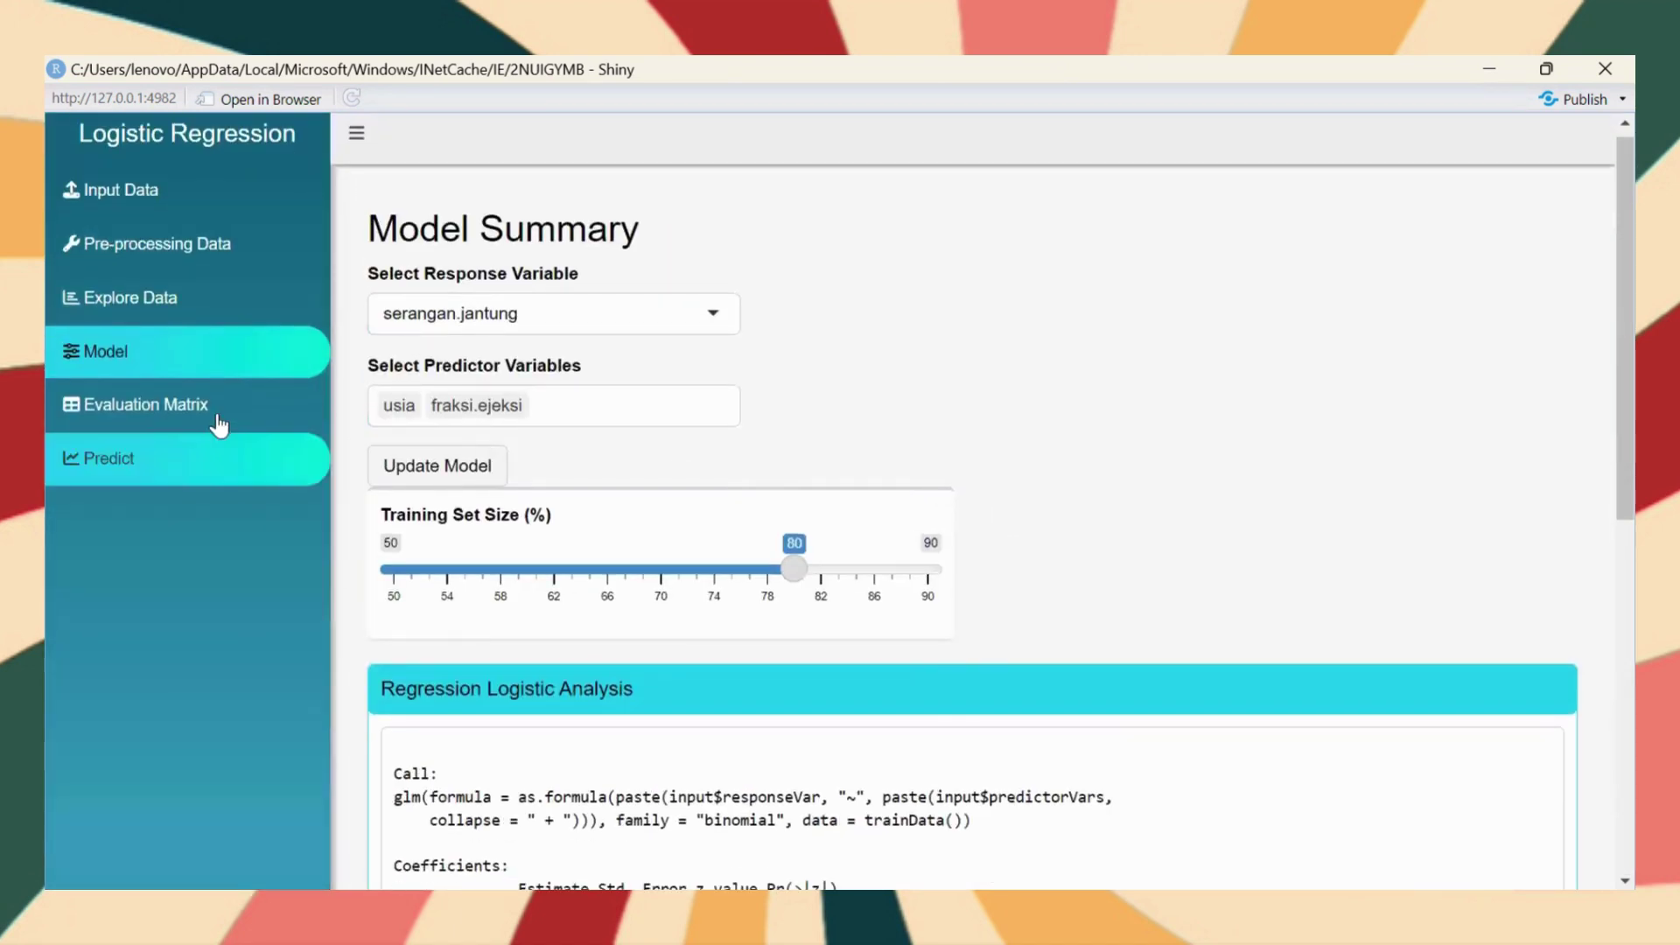
pyautogui.click(217, 418)
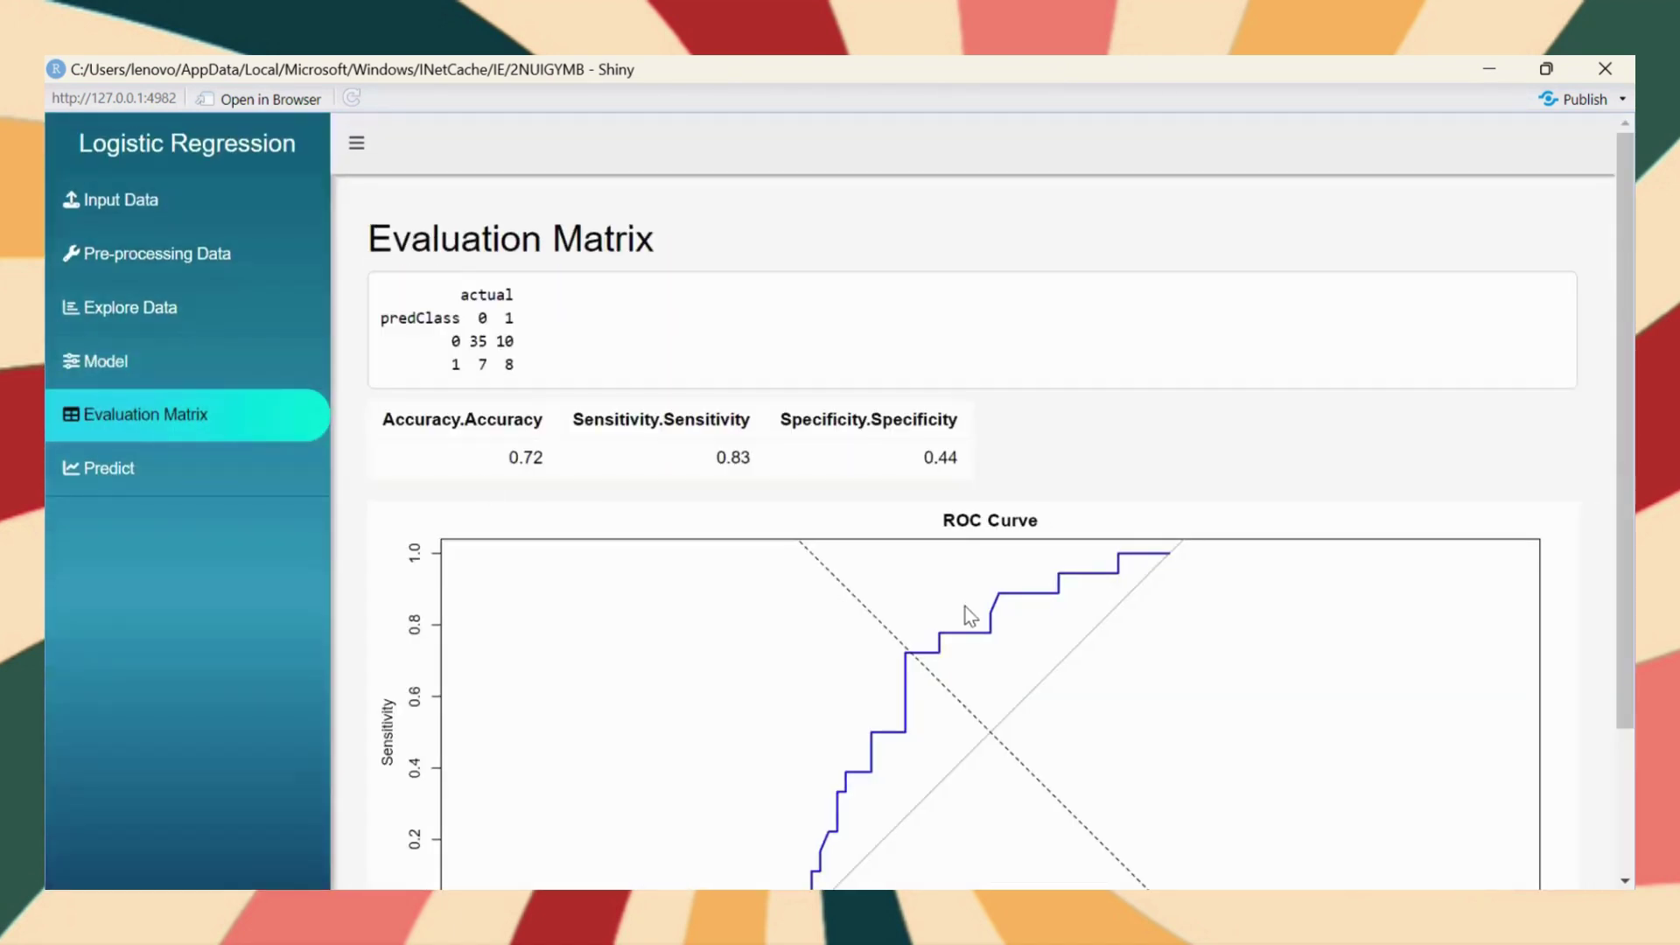
pyautogui.scroll(-1, 1597, 694)
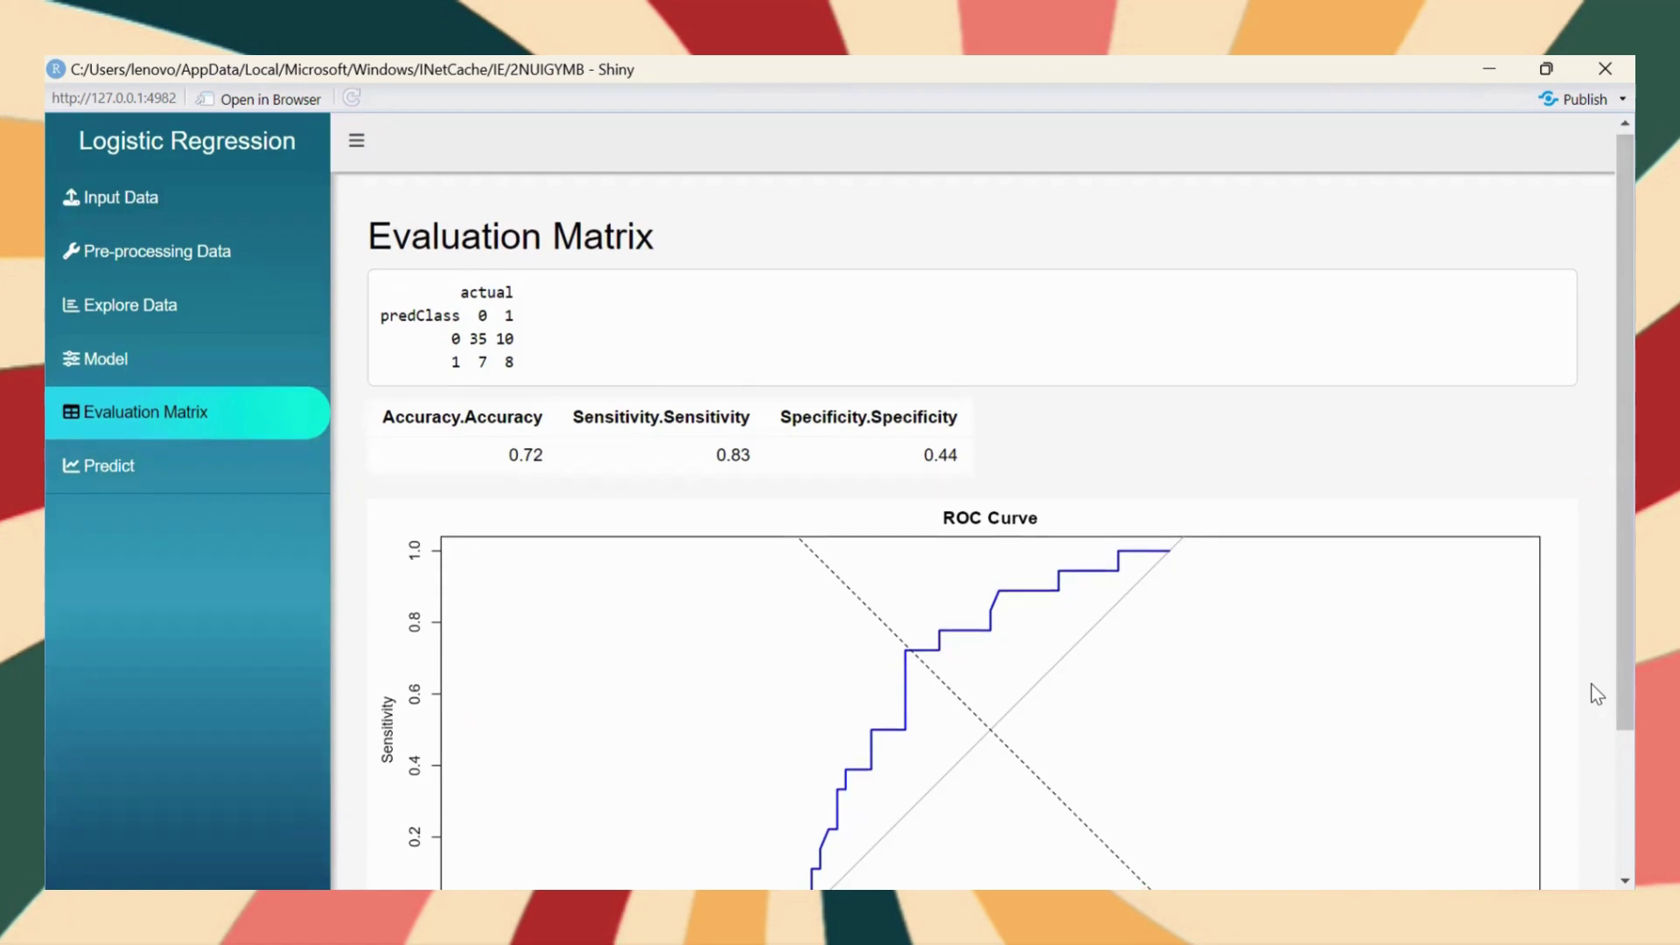
pyautogui.scroll(-1, 1597, 694)
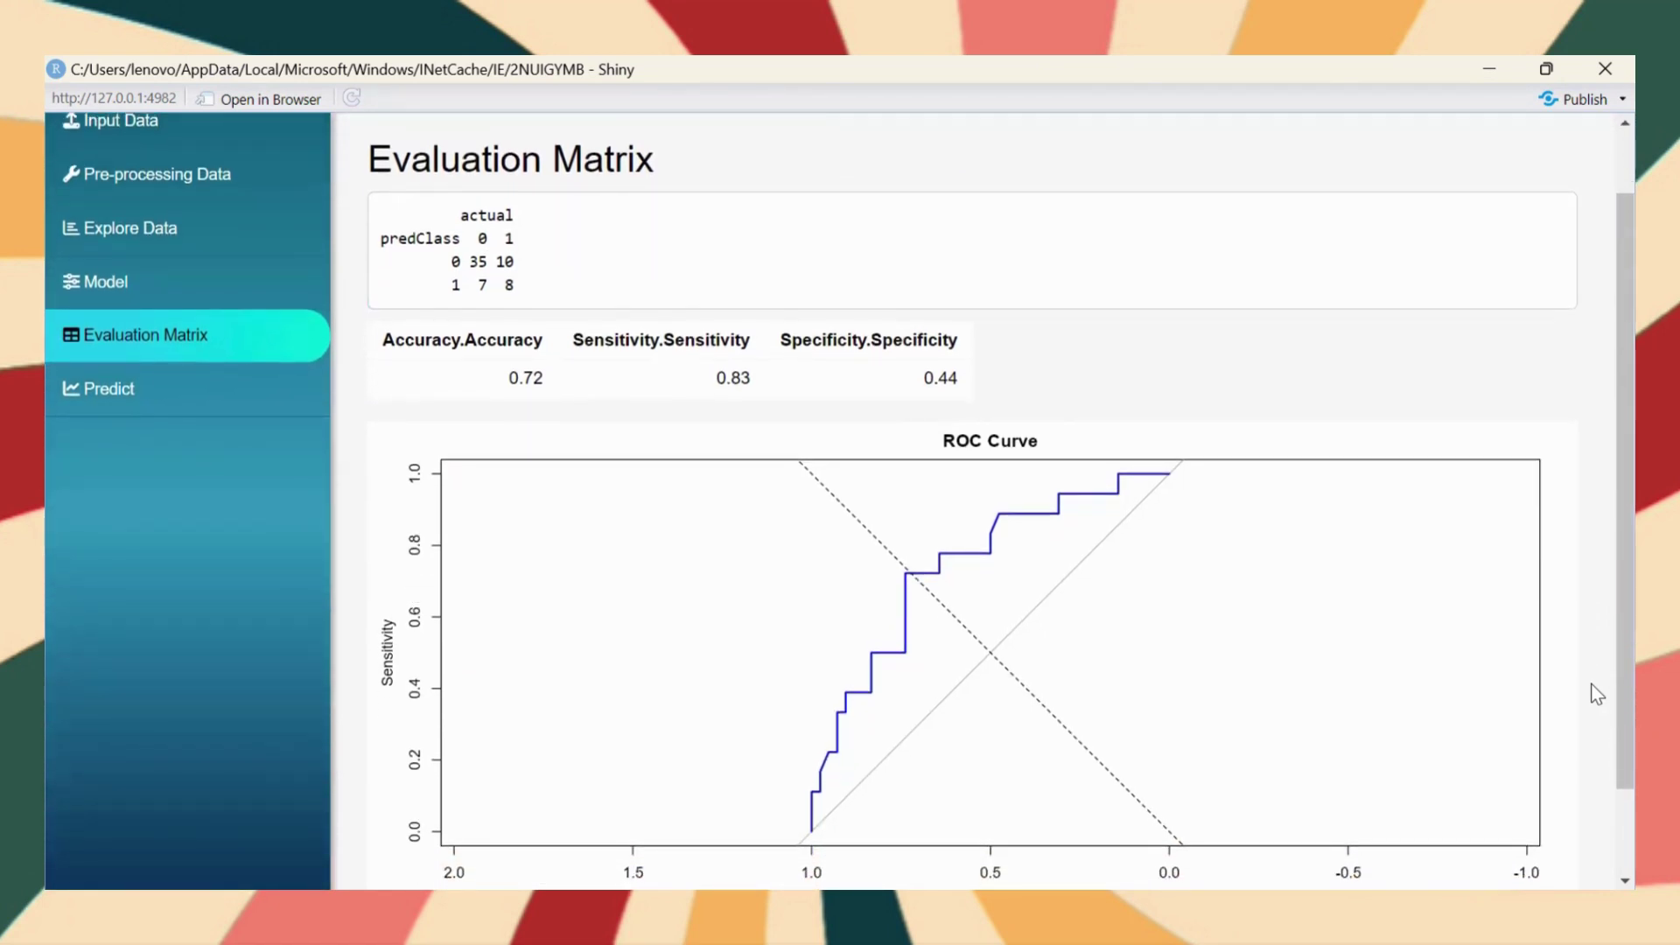
pyautogui.scroll(-1, 1597, 694)
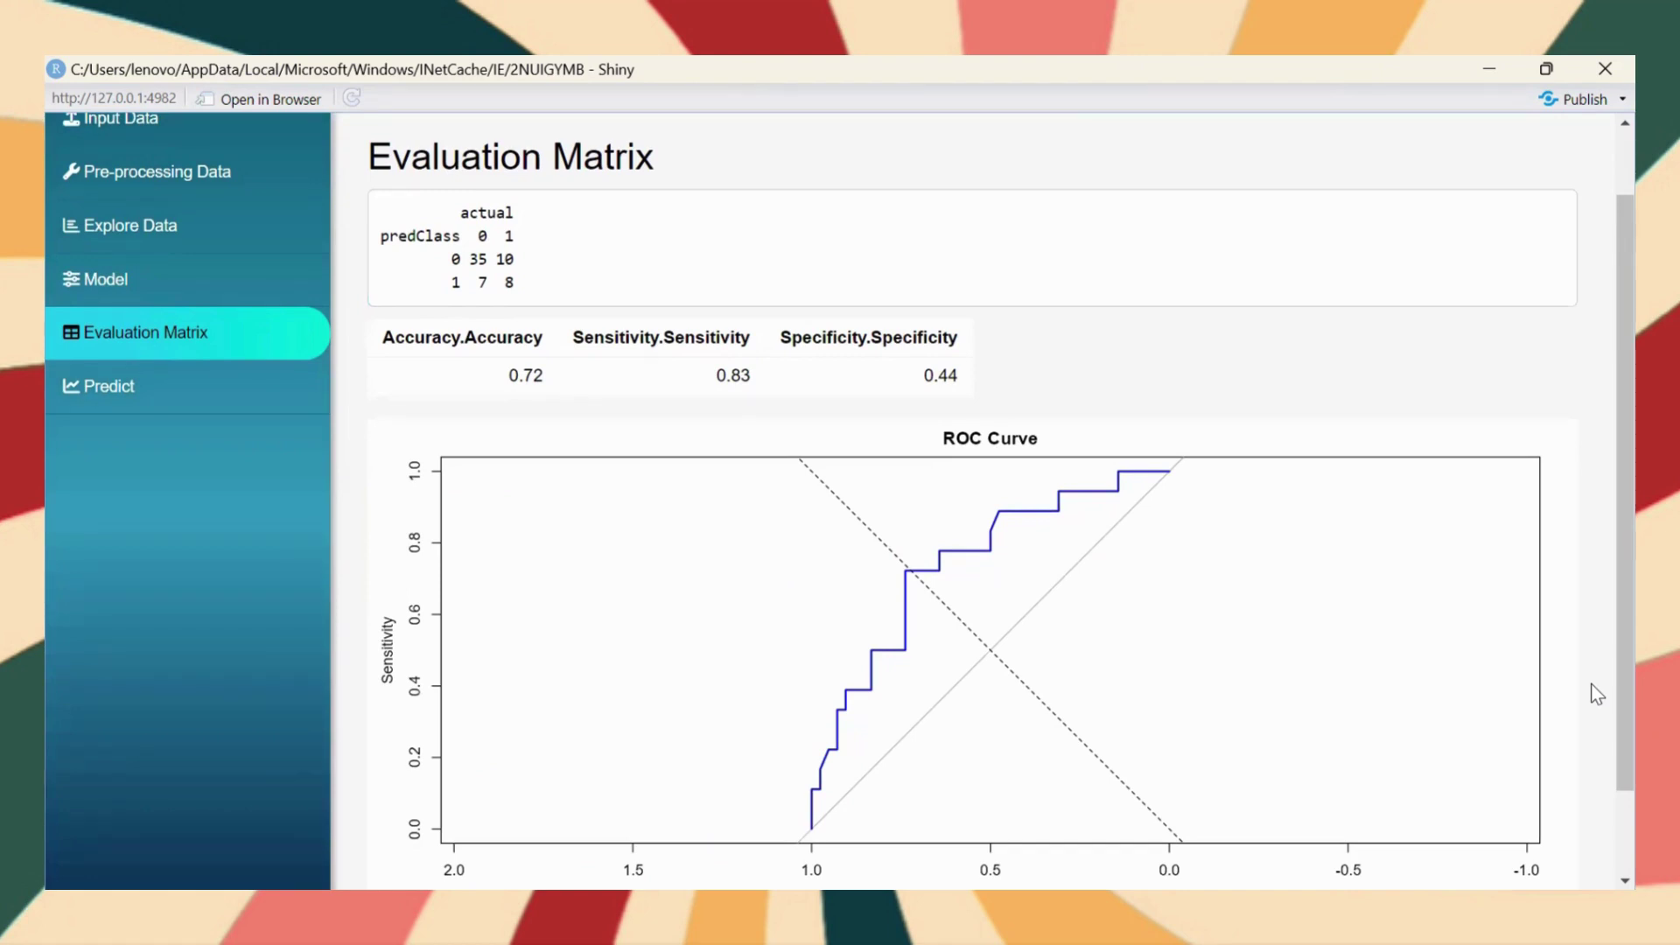
pyautogui.scroll(-1, 1597, 694)
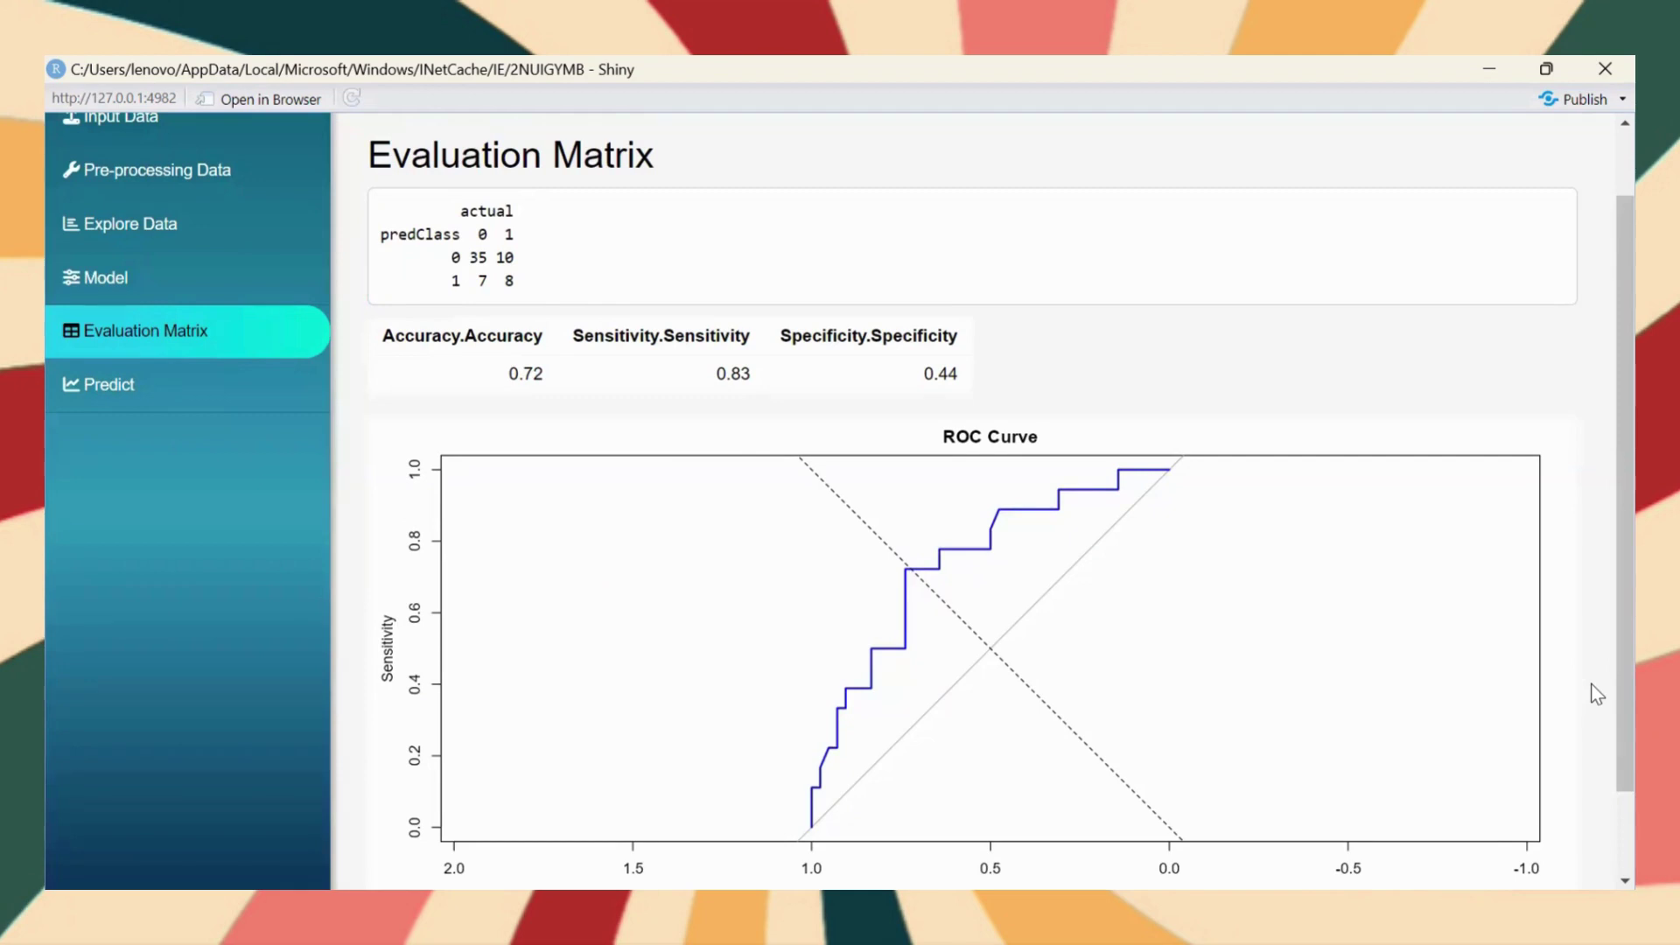
pyautogui.scroll(-1, 1597, 694)
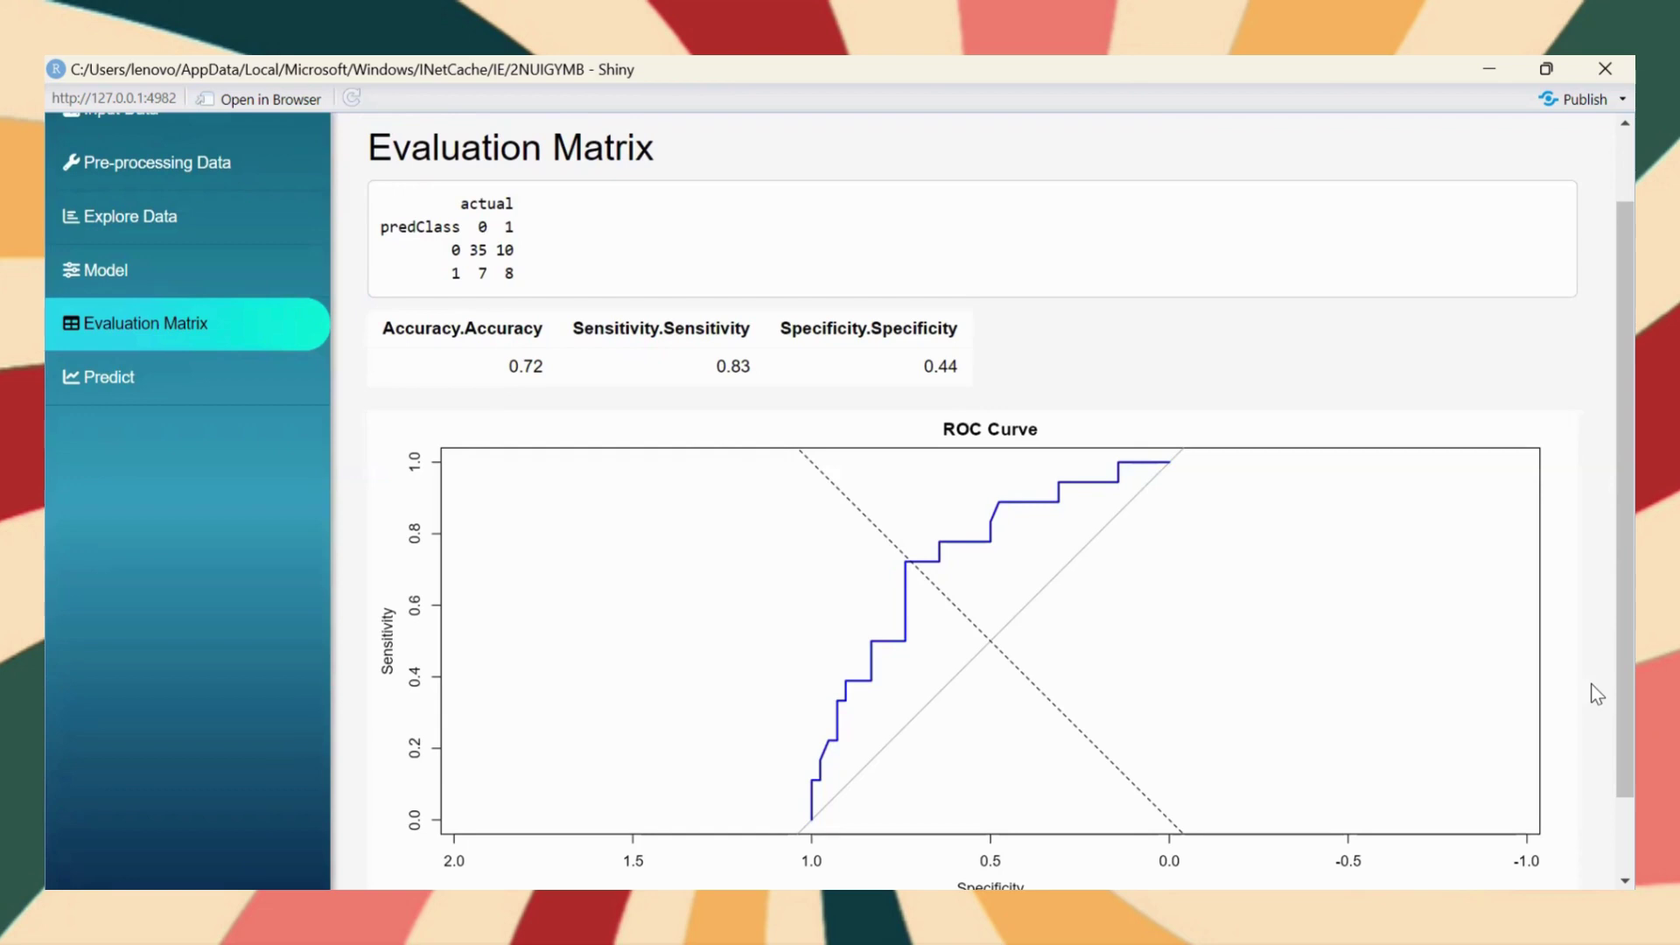
pyautogui.scroll(-2, 1597, 694)
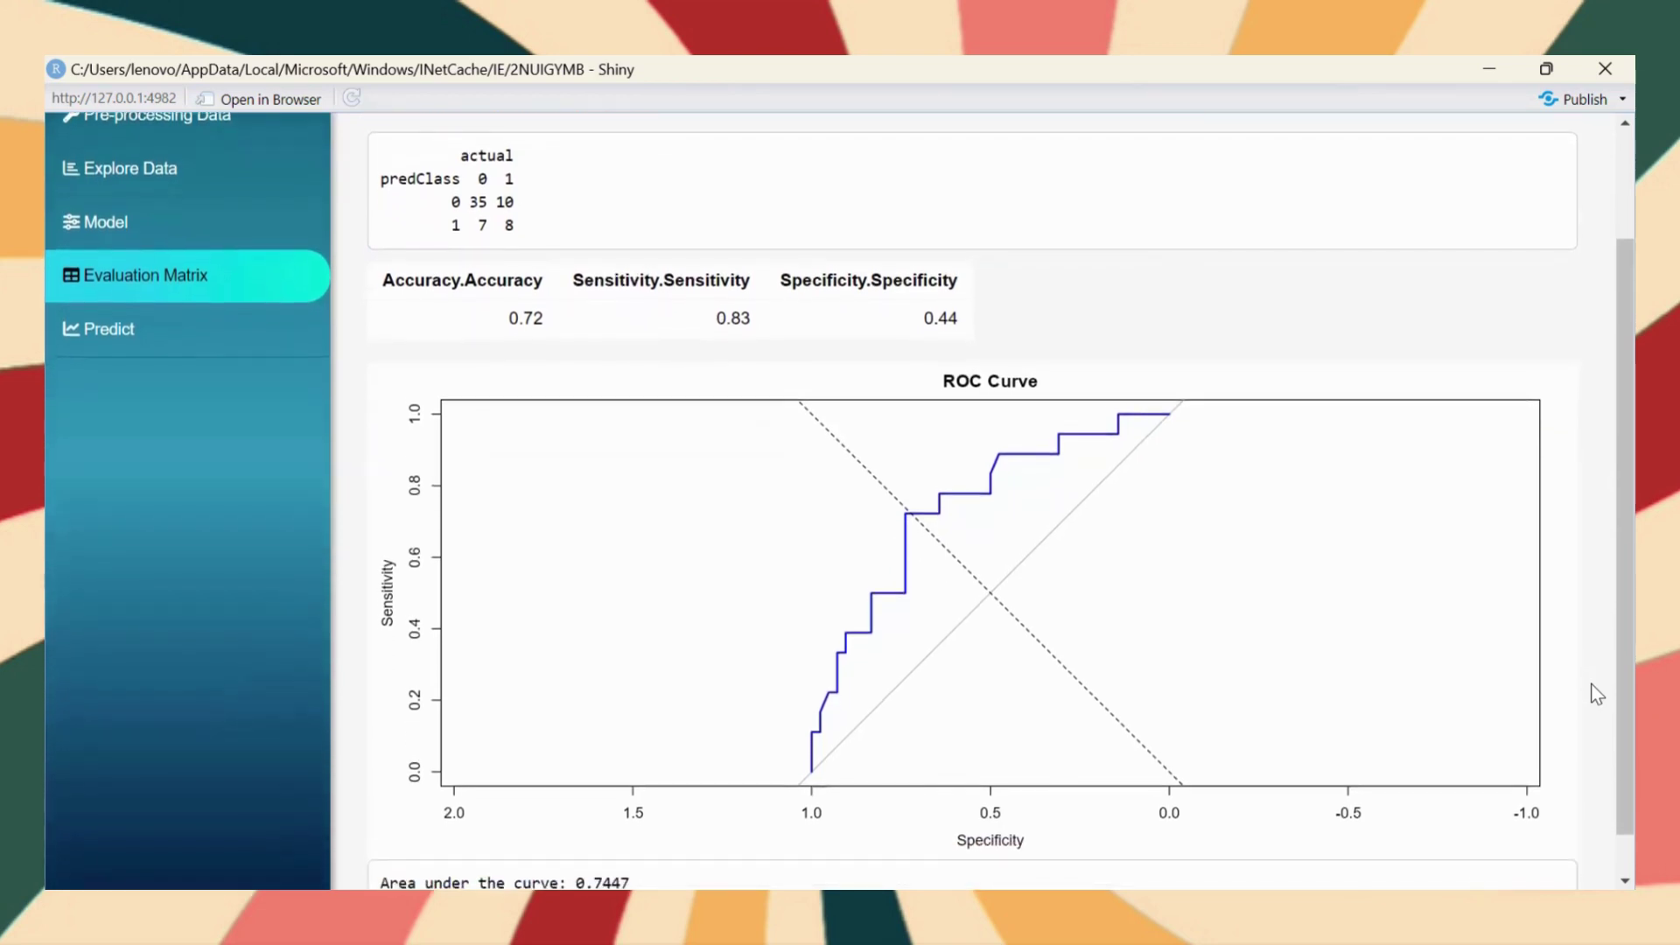
pyautogui.scroll(-1, 1597, 694)
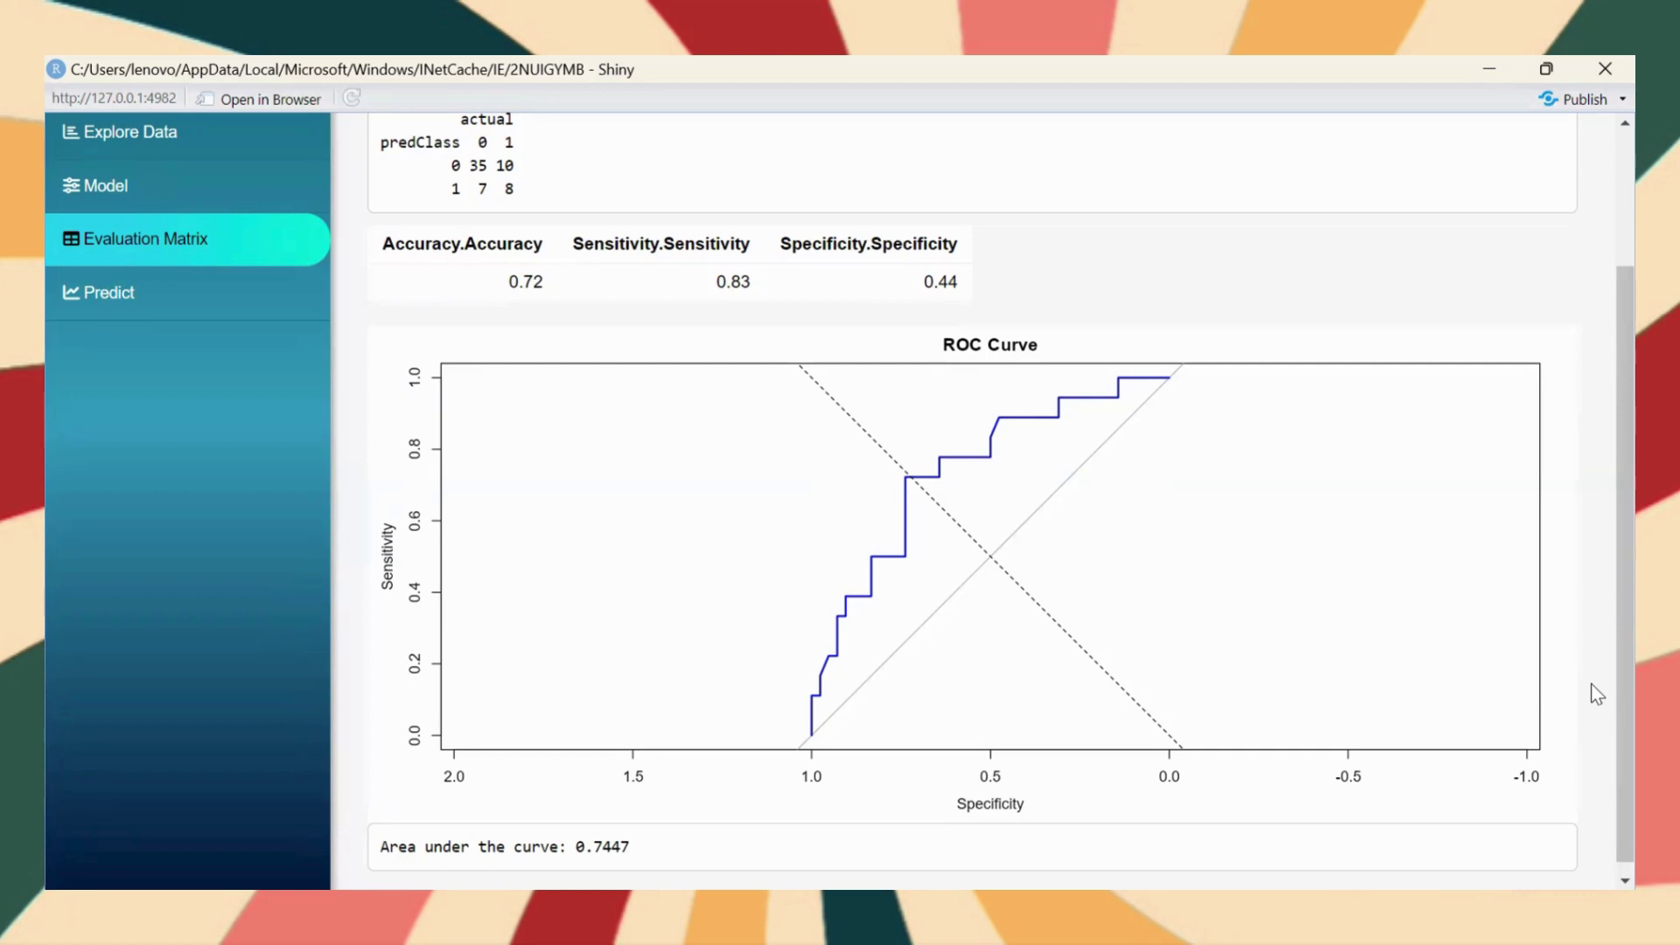
pyautogui.scroll(-1, 1582, 683)
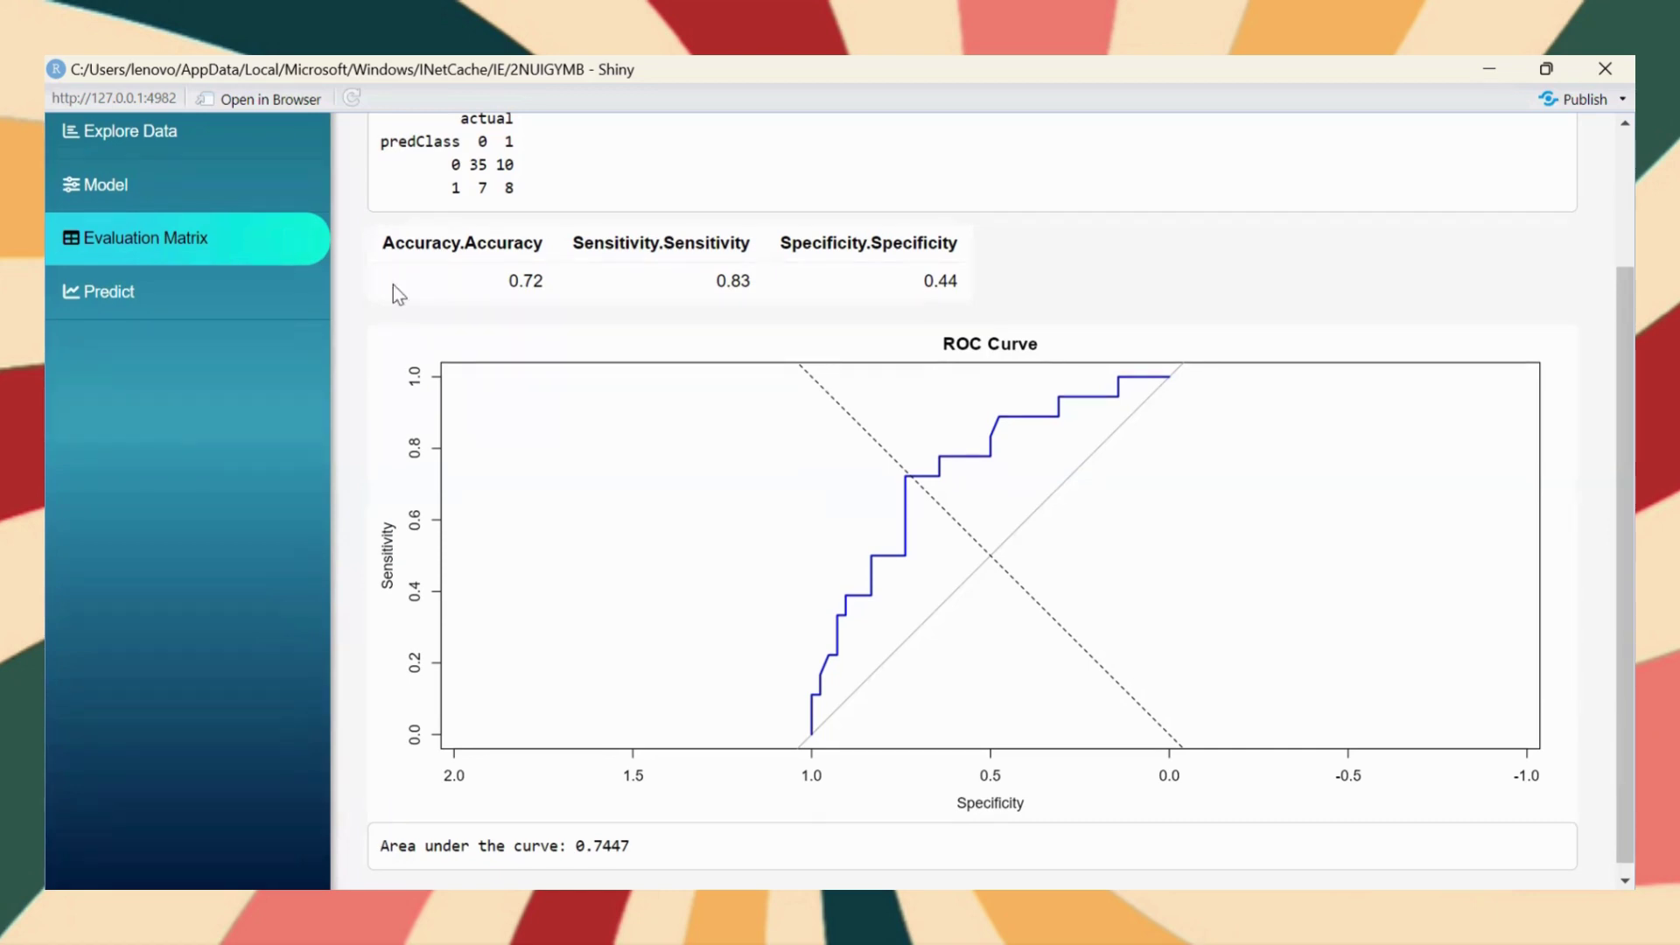
# Open the prediction section and predict the heart attack risk for usia 50 and fraksi.ejeksi 20
pyautogui.click(274, 291)
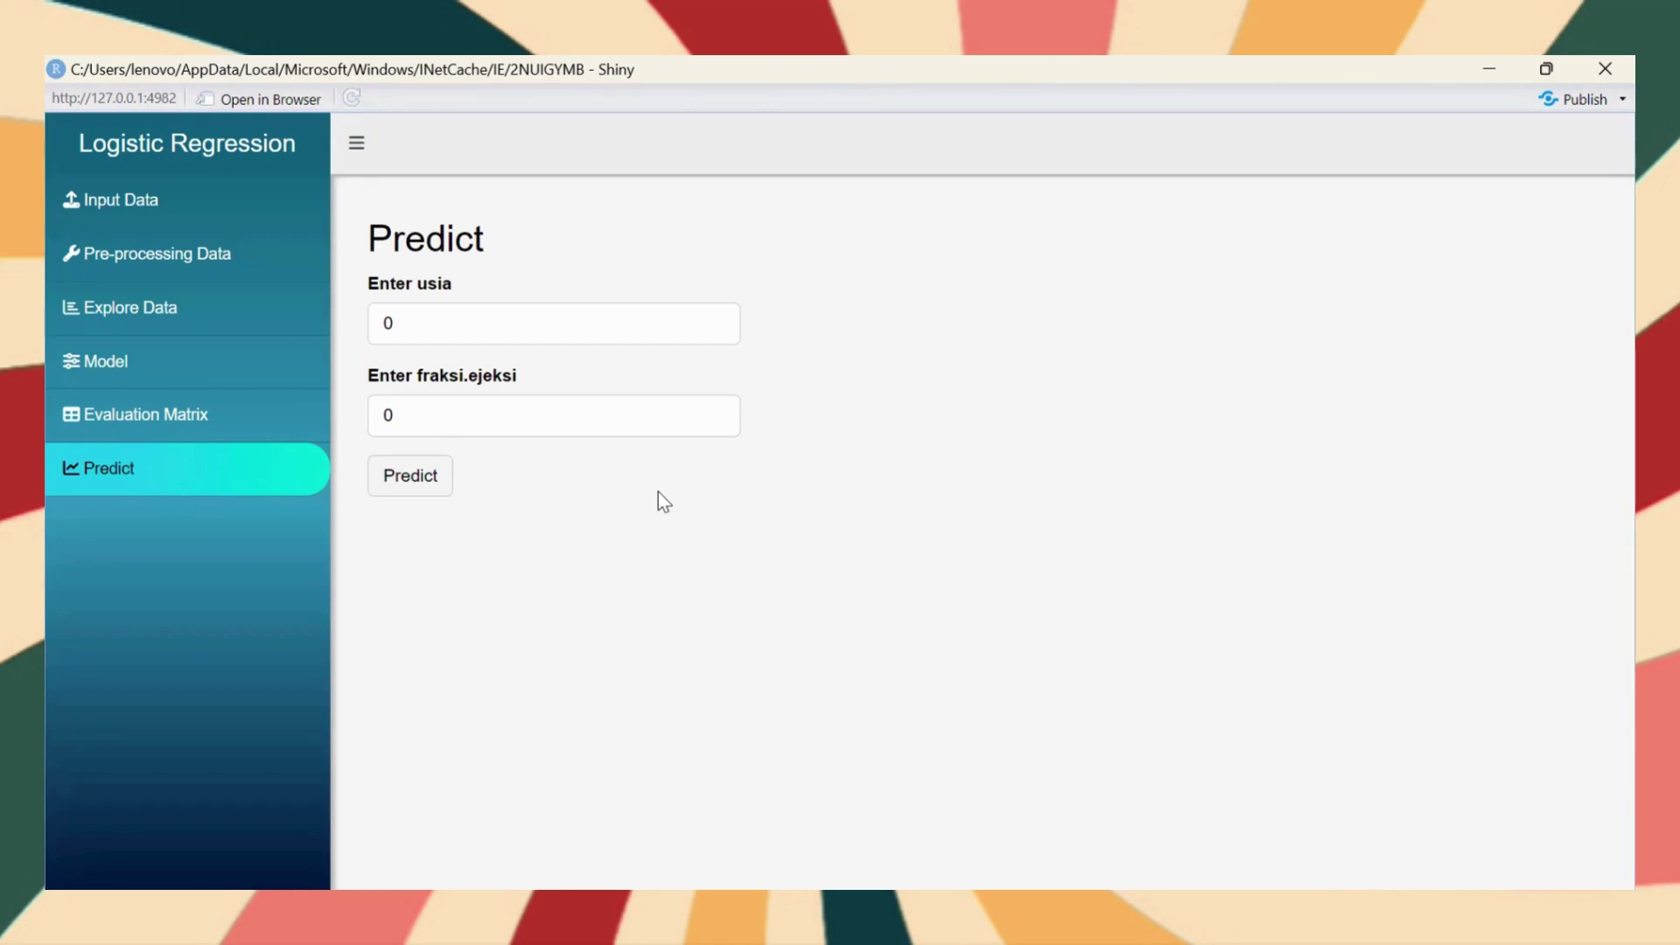
pyautogui.click(517, 329)
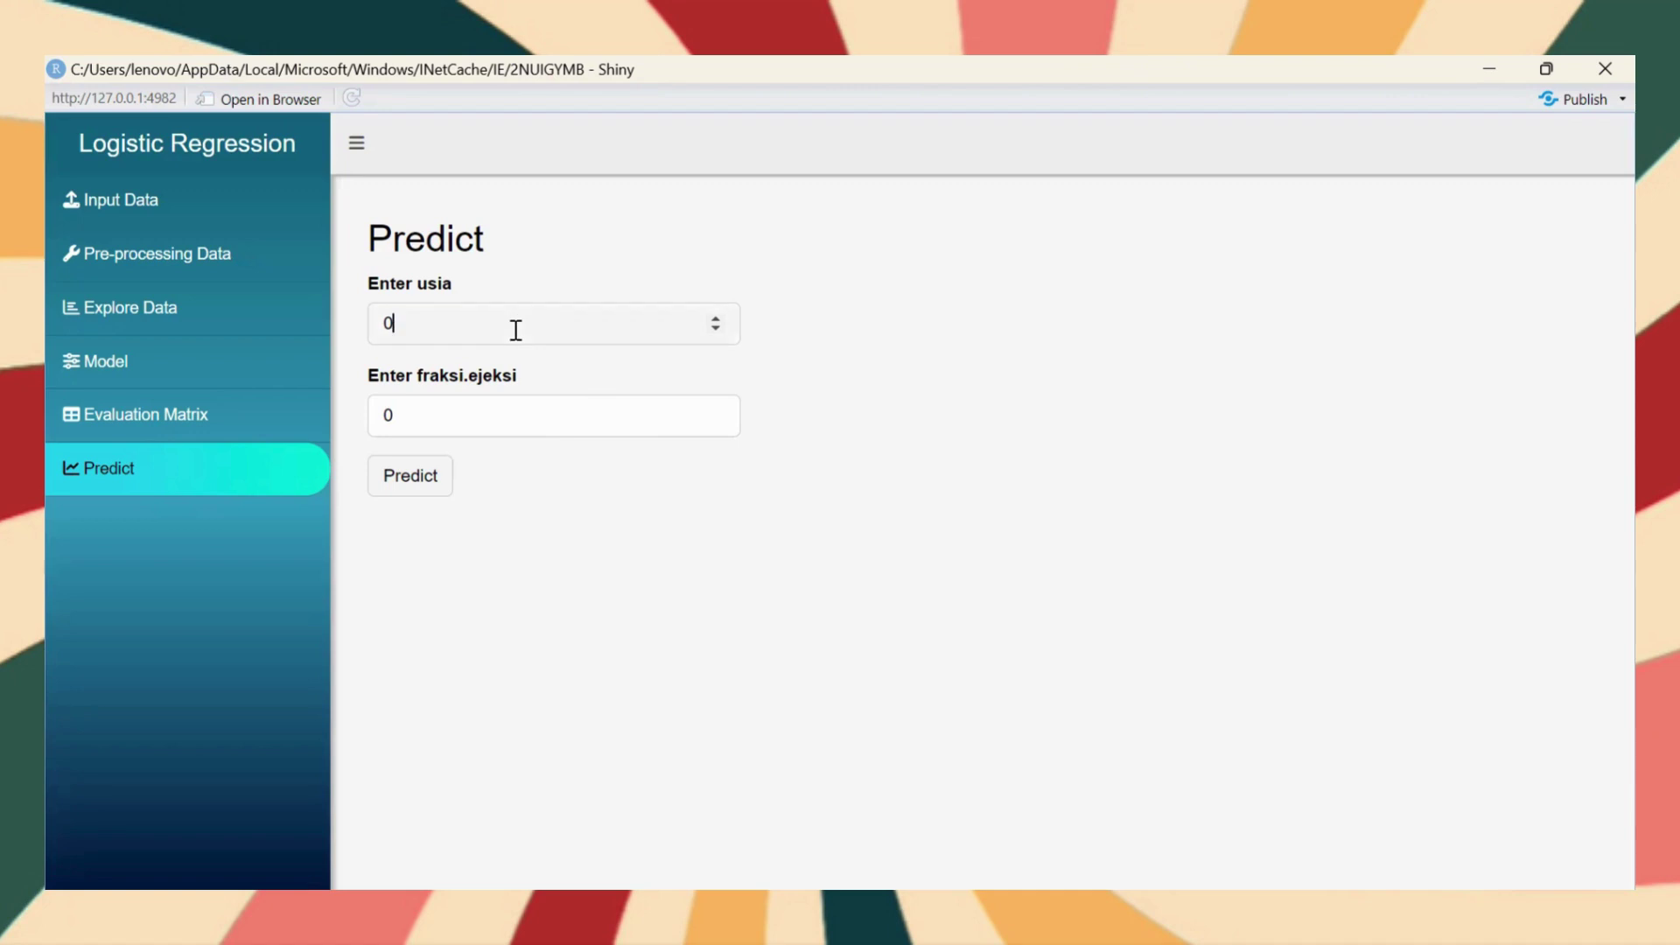
pyautogui.press('BackSpace')
pyautogui.write('50')
pyautogui.click(523, 423)
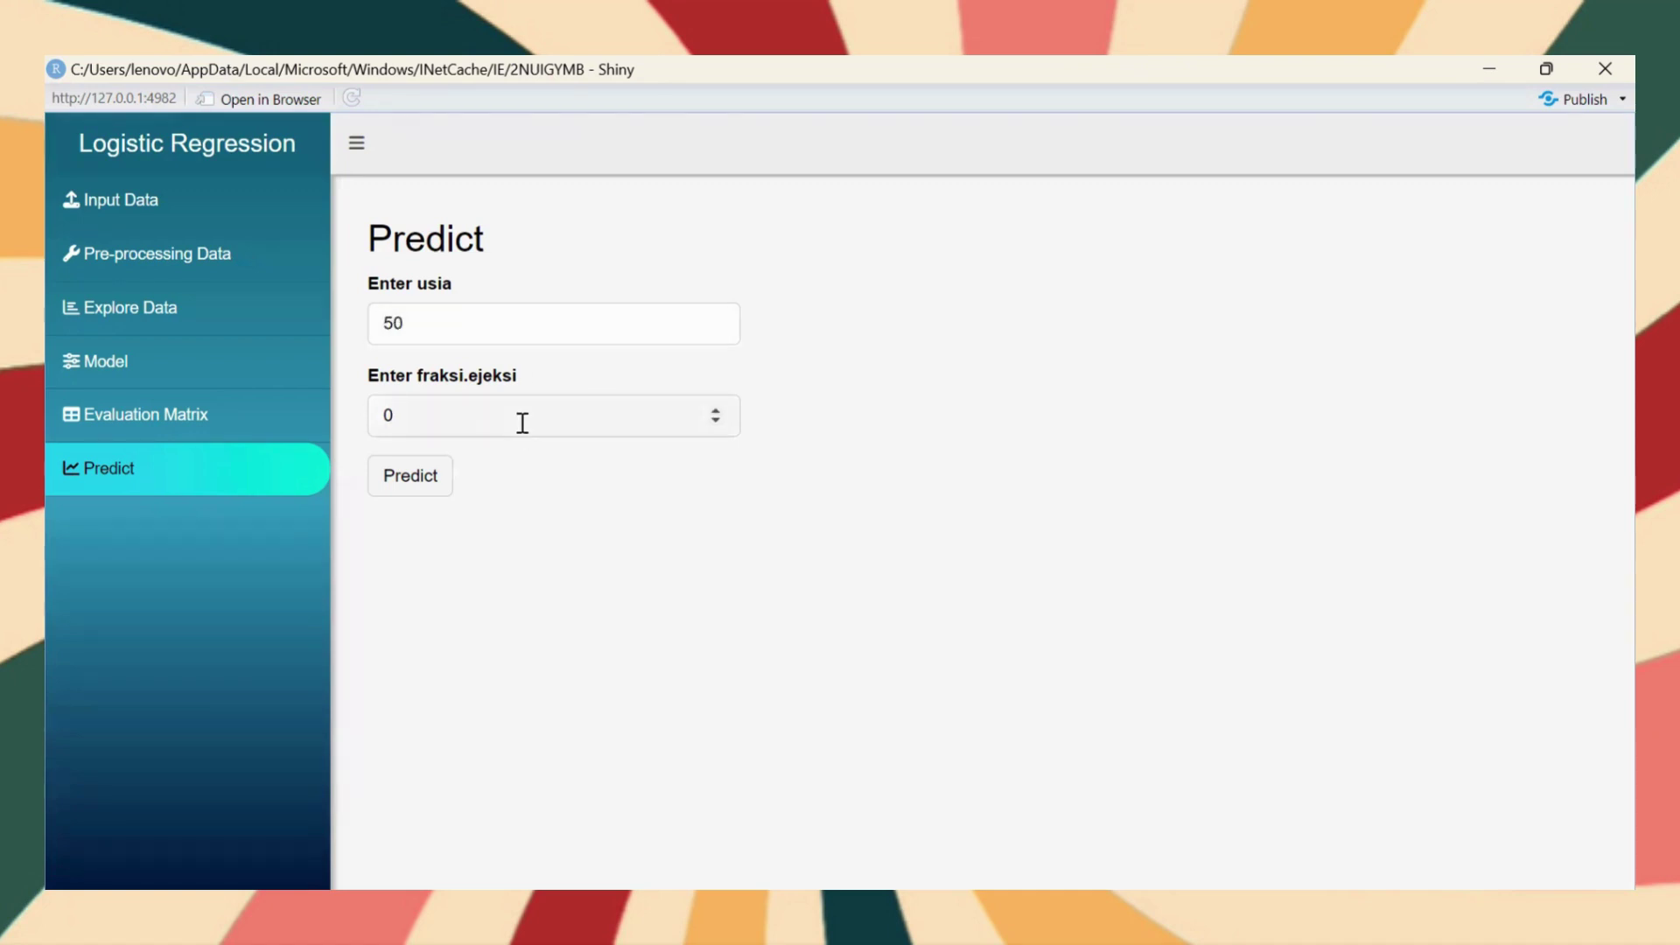
pyautogui.press('BackSpace')
pyautogui.write('20')
pyautogui.click(411, 481)
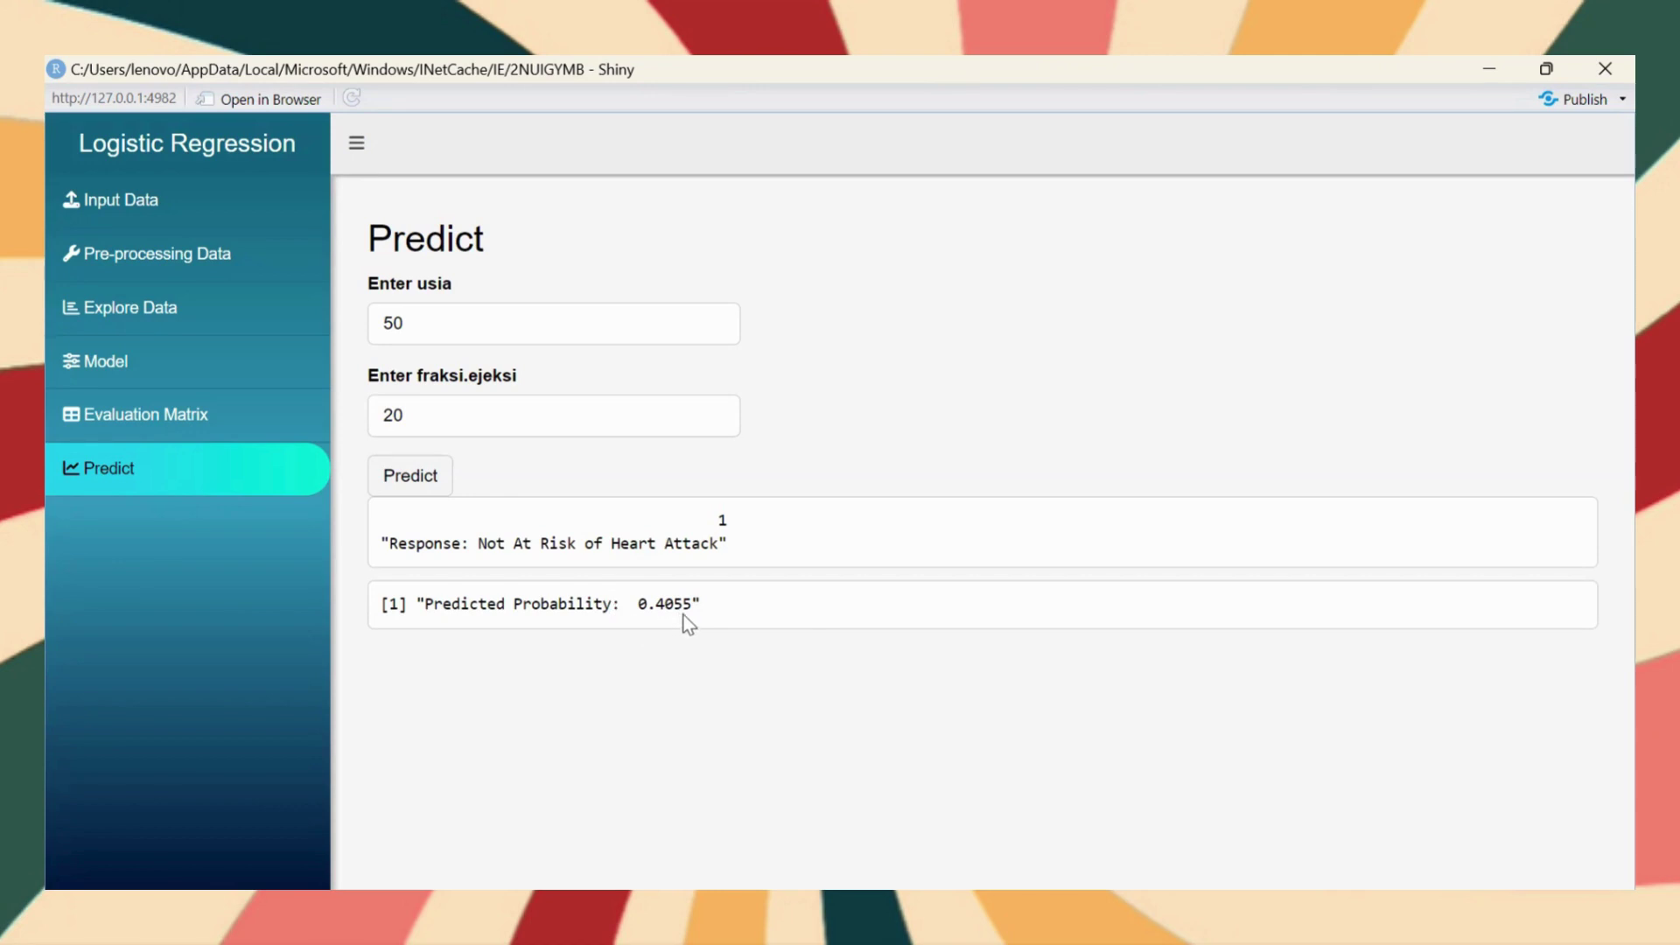
# Set usia to 70 and fraksi.ejeksi to 30 and run the prediction again
pyautogui.click(595, 324)
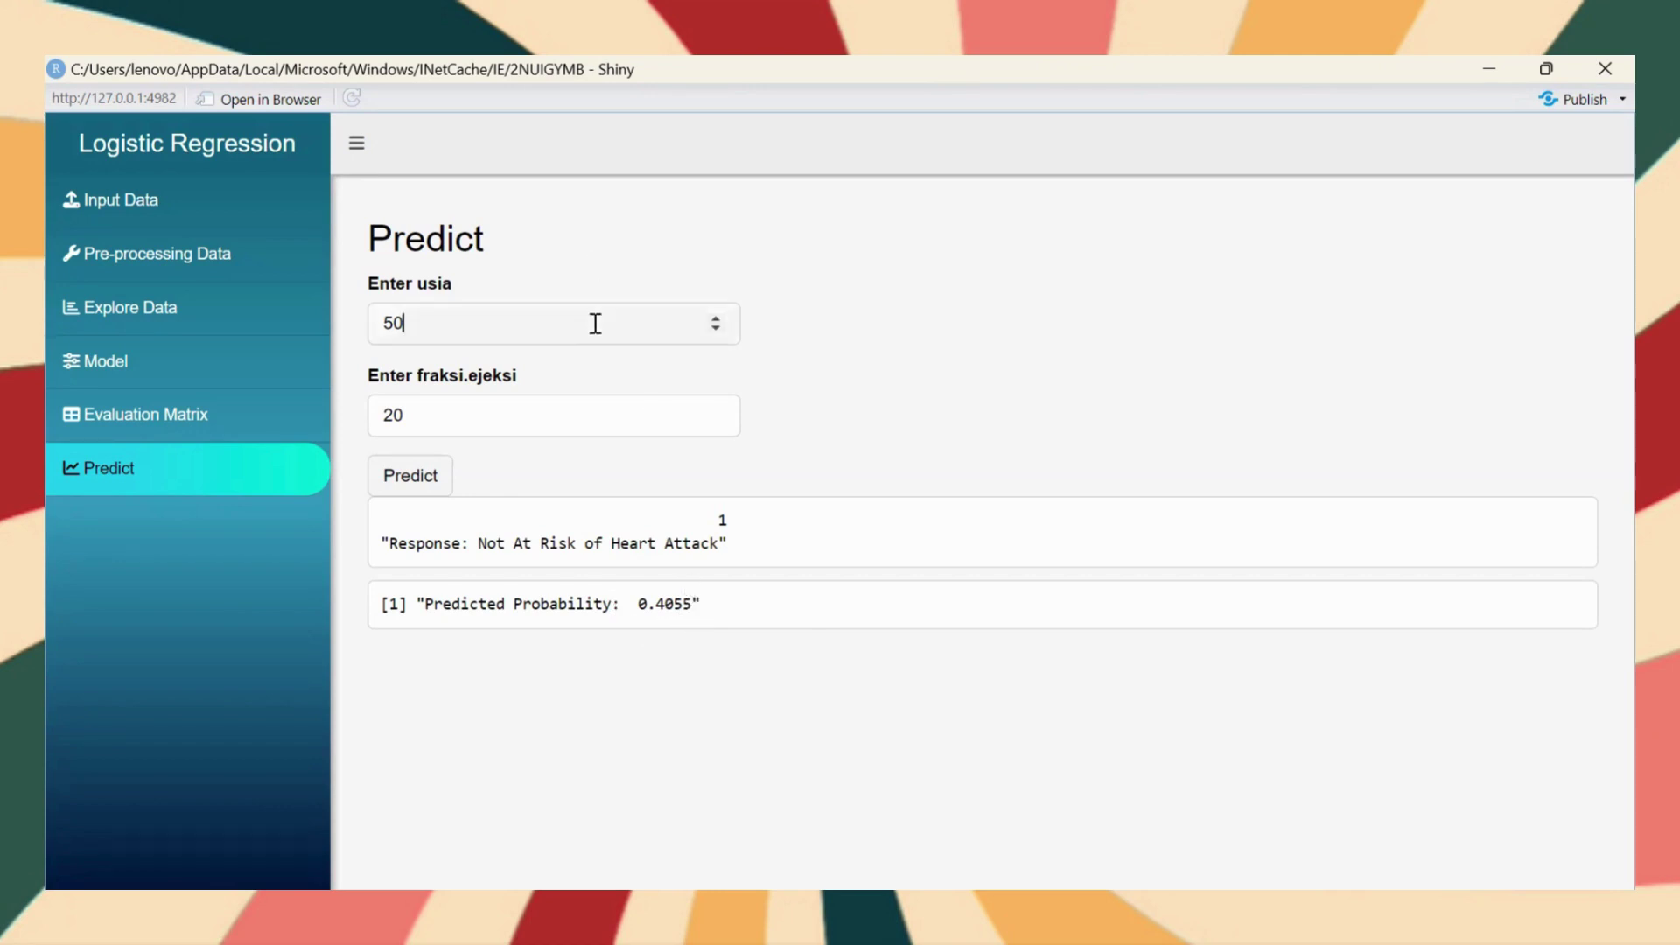
pyautogui.press('BackSpace')
pyautogui.press('BackSpace')
pyautogui.write('70')
pyautogui.click(567, 419)
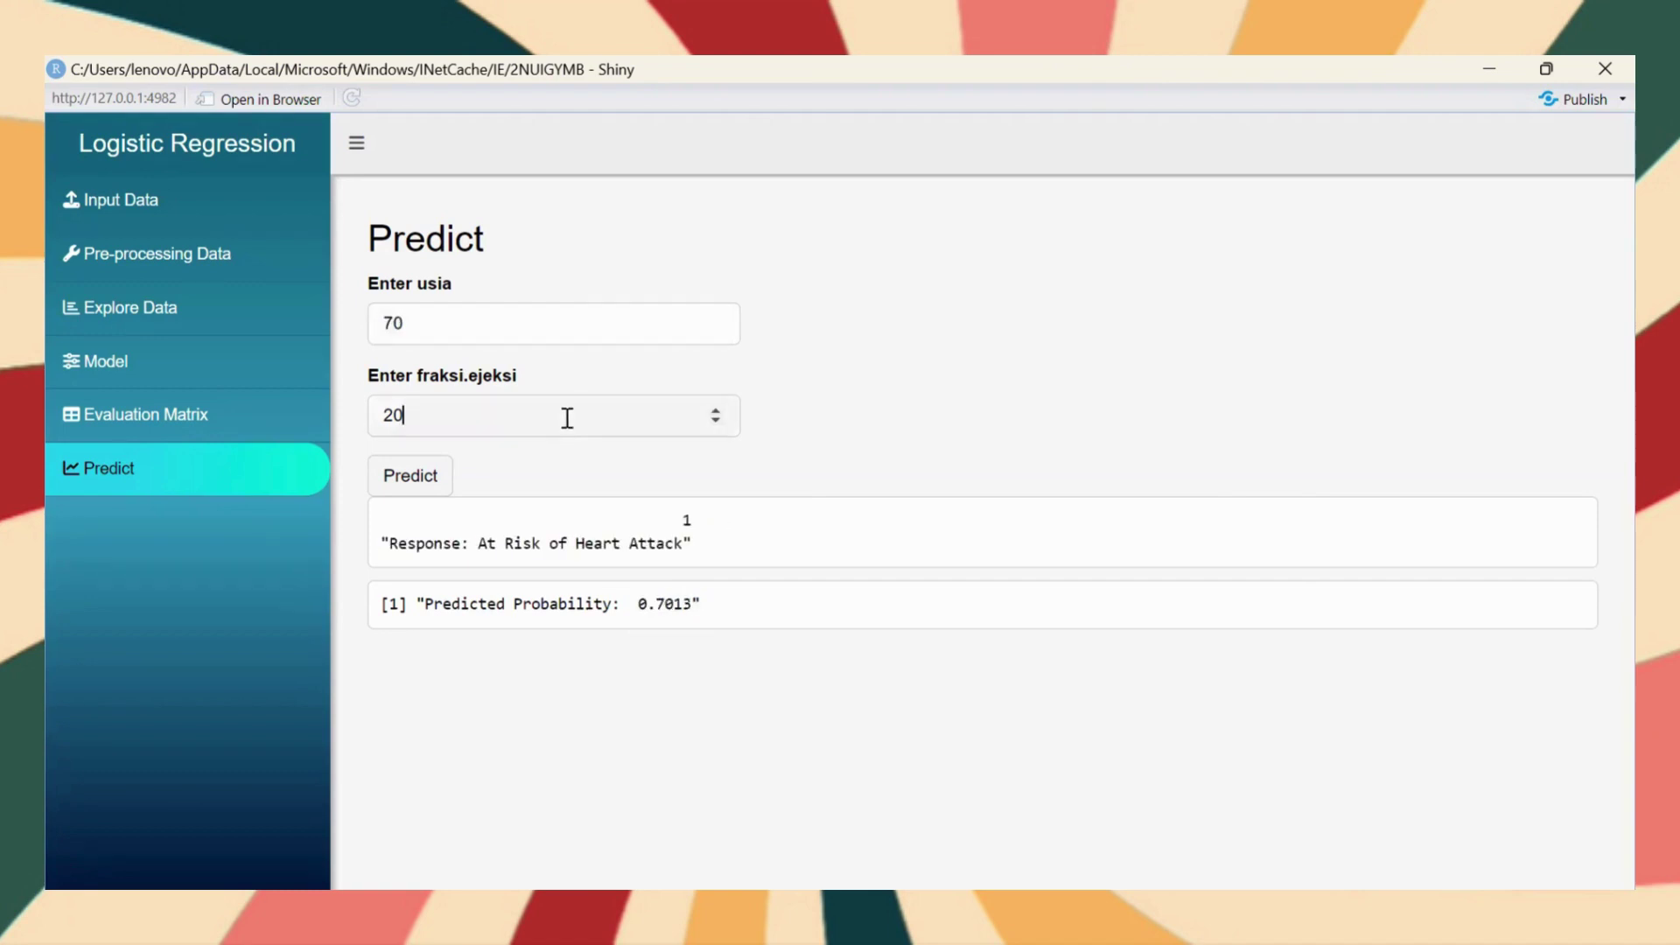
pyautogui.press('BackSpace')
pyautogui.press('BackSpace')
pyautogui.write('30')
pyautogui.click(426, 476)
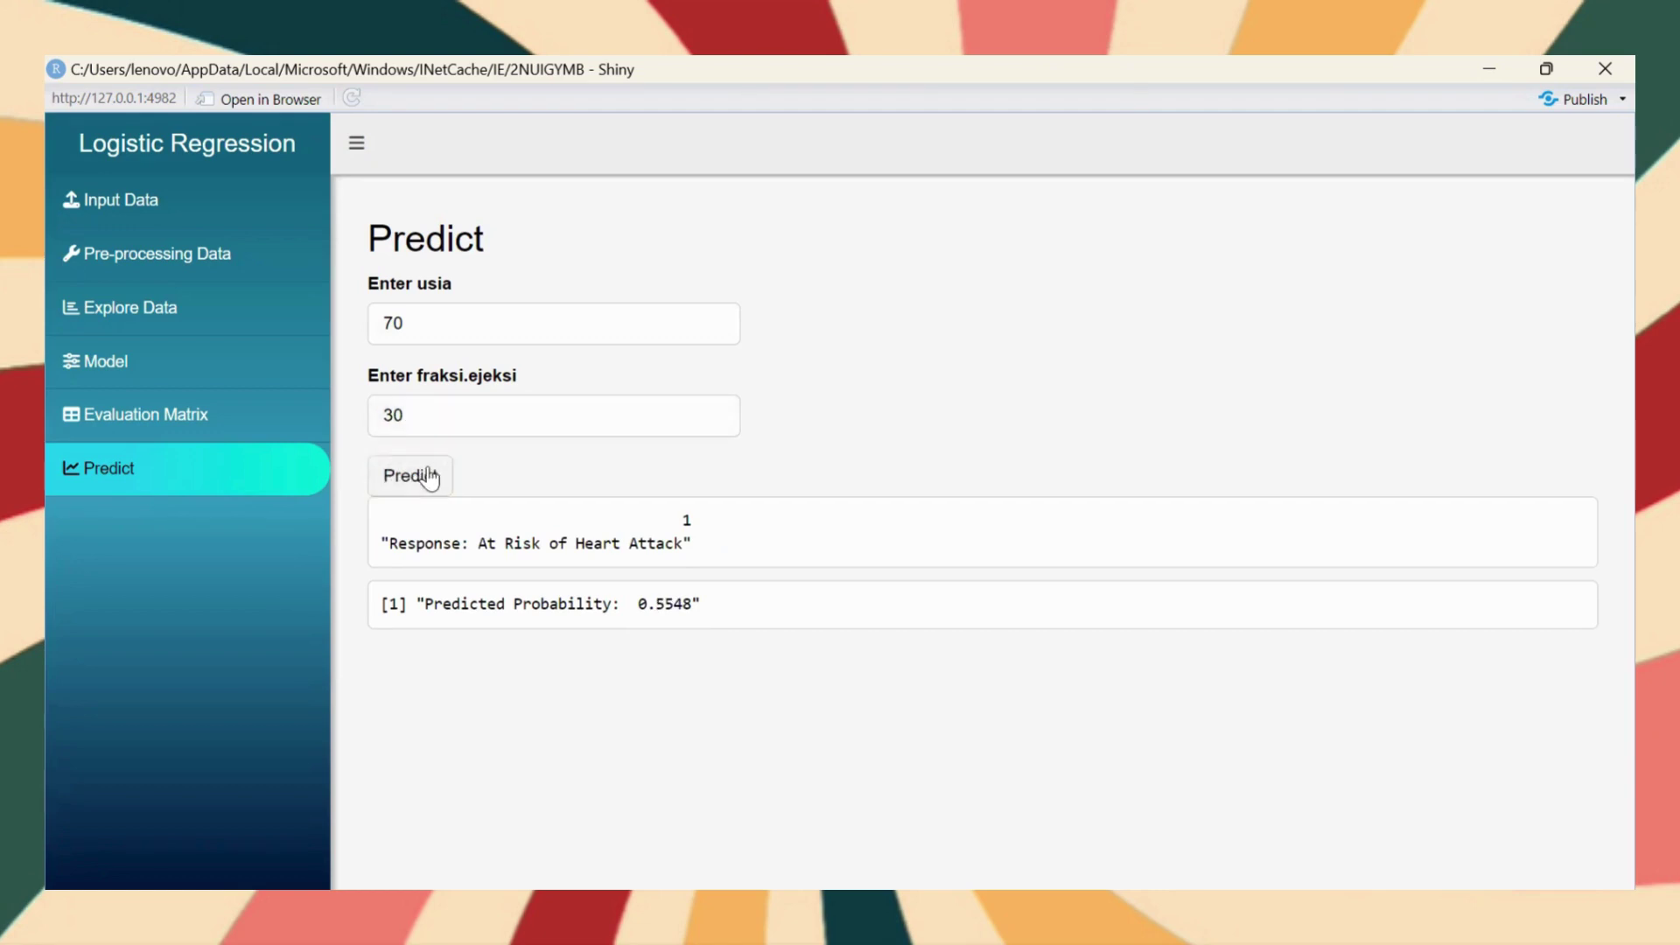